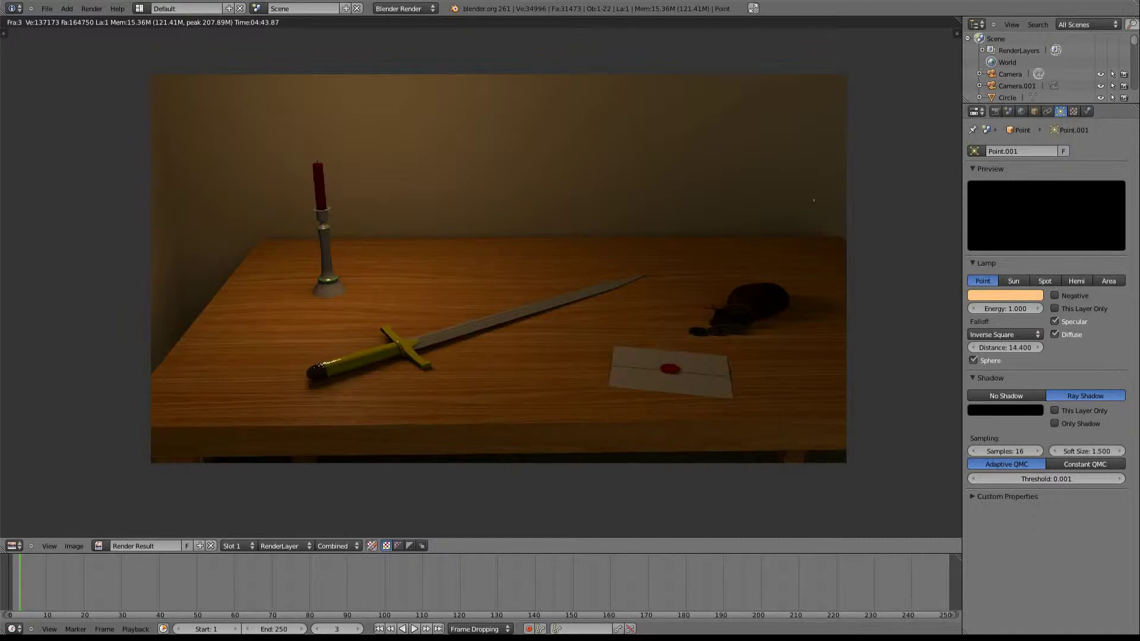
Lower the Point.001 lamp's shadow samples to 4 and bring up the World settings
click(1010, 453)
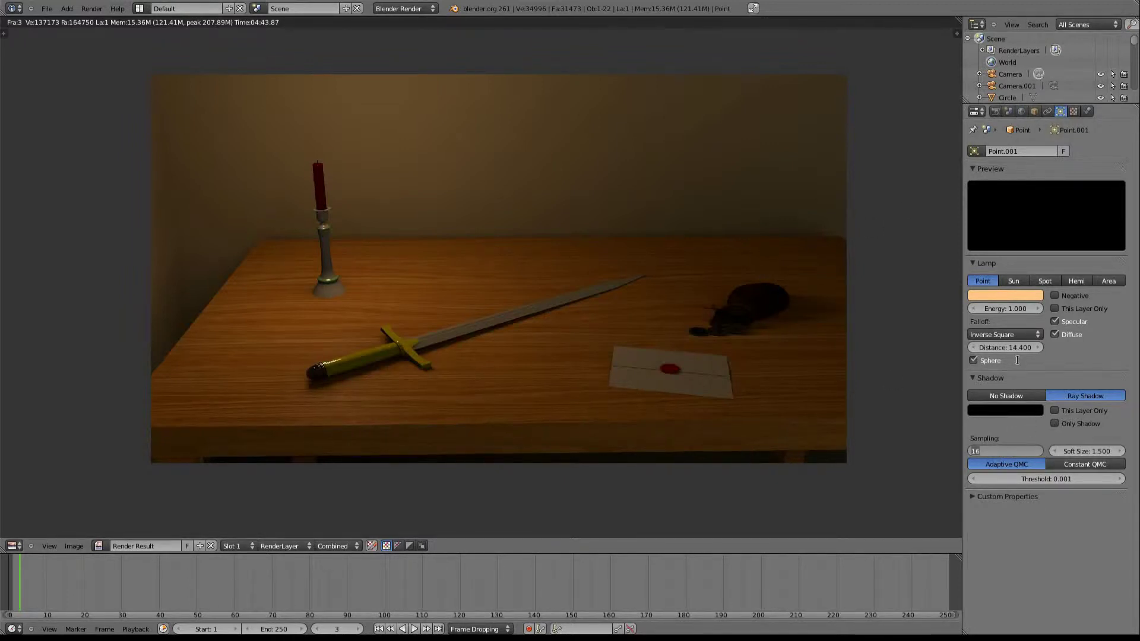
click(1024, 112)
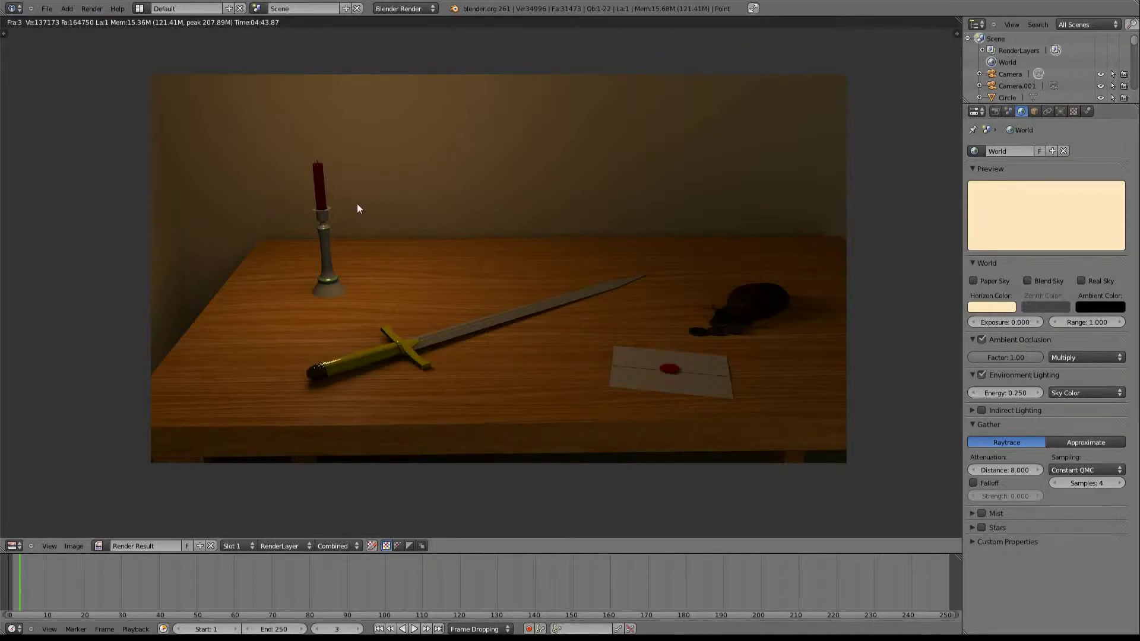
Select the candle's Wachs.001 material and set its SSS green and blue radius to 1.000
key(Escape)
right_click(432, 208)
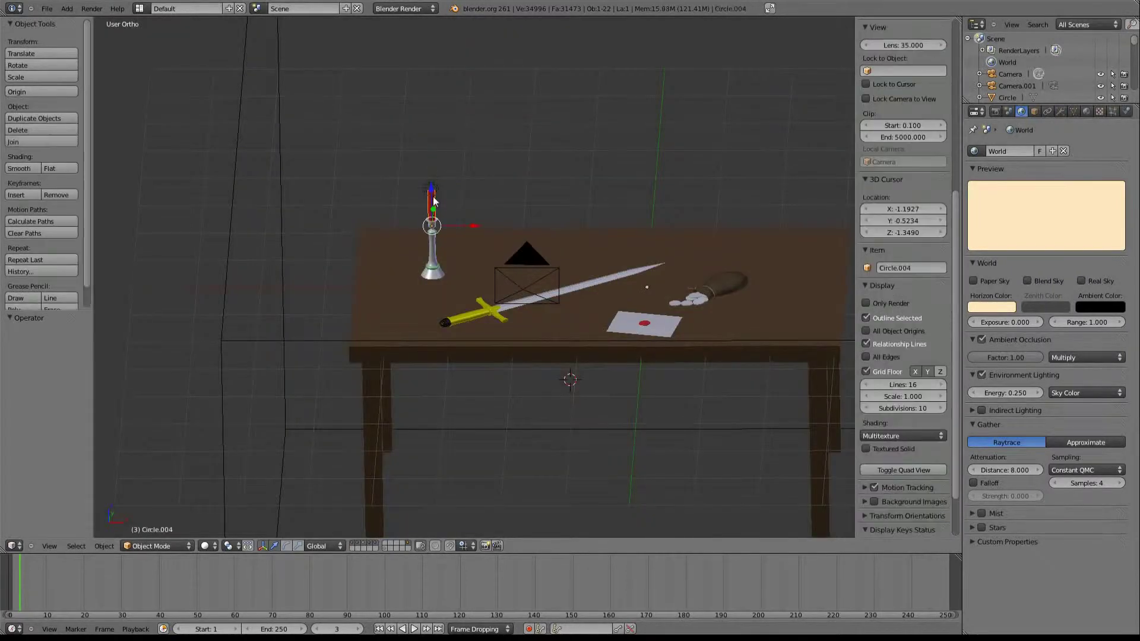
scroll(686, 258, up, 3)
scroll(686, 257, up, 2)
click(1087, 111)
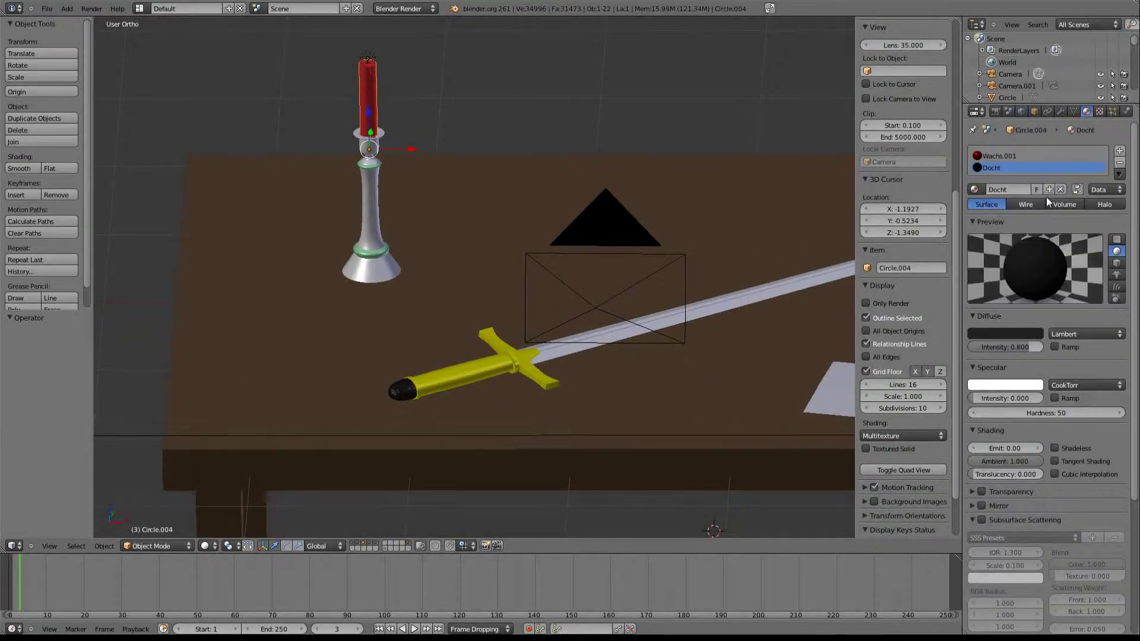
scroll(1047, 205, down, 3)
scroll(1047, 205, up, 3)
click(1021, 178)
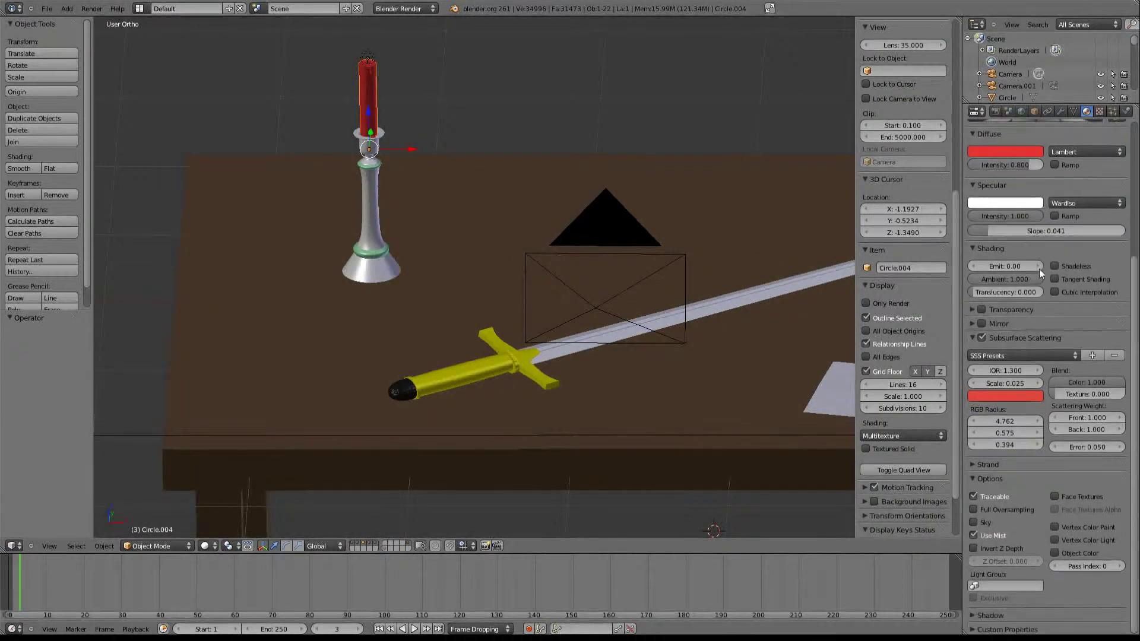
scroll(1036, 285, down, 4)
scroll(1037, 285, down, 4)
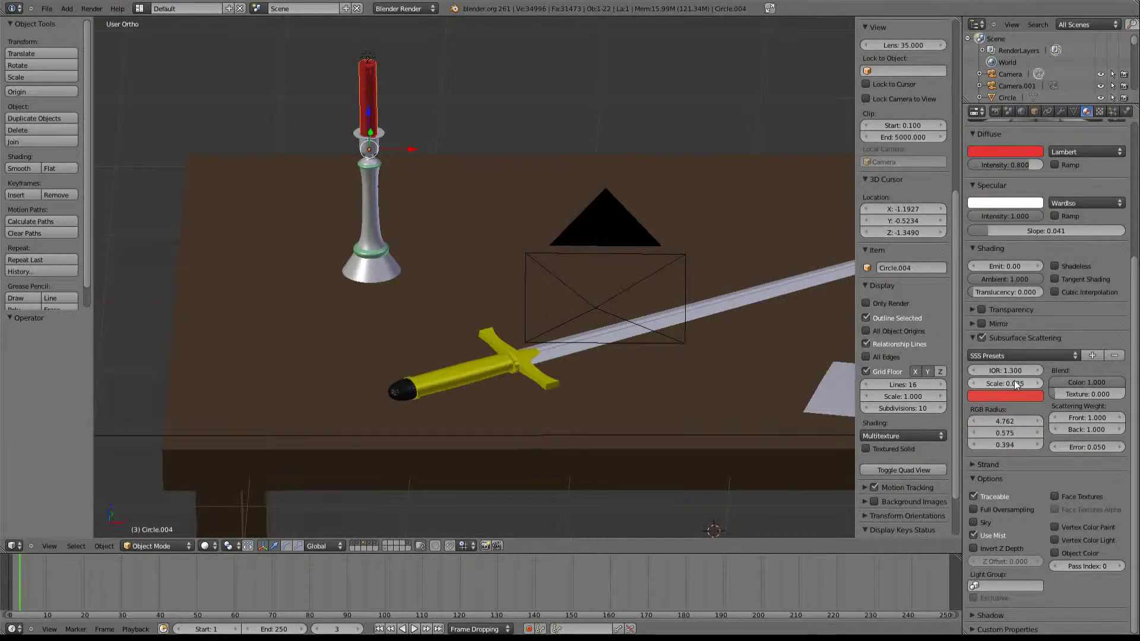
click(1005, 434)
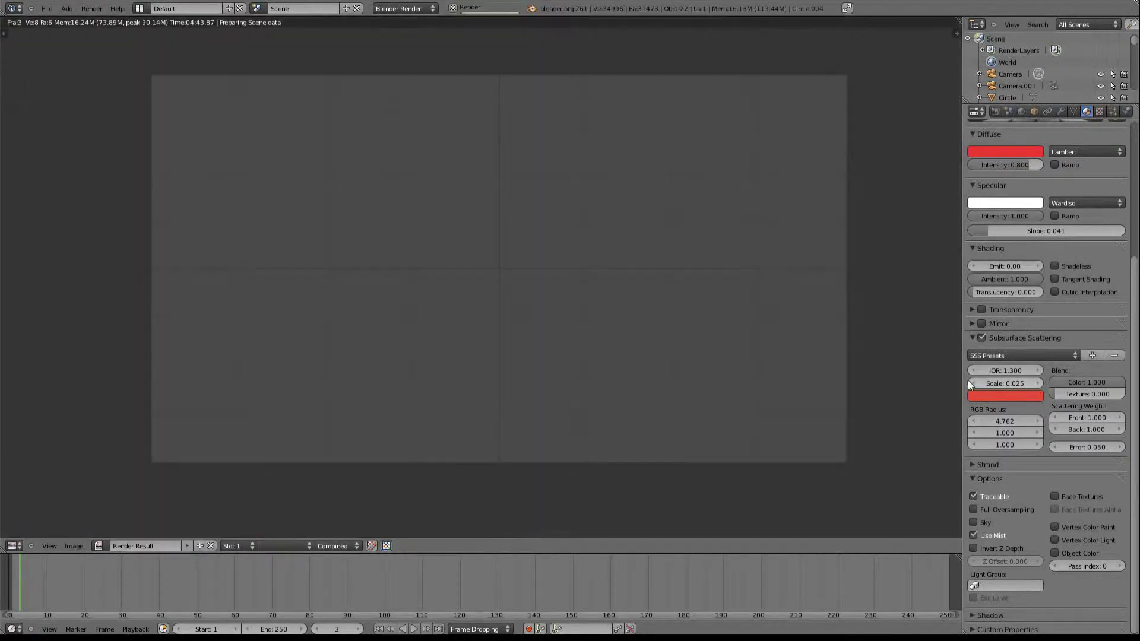
Test-render the scene, then set the wax's subsurface scattering scale to .01
key(F12)
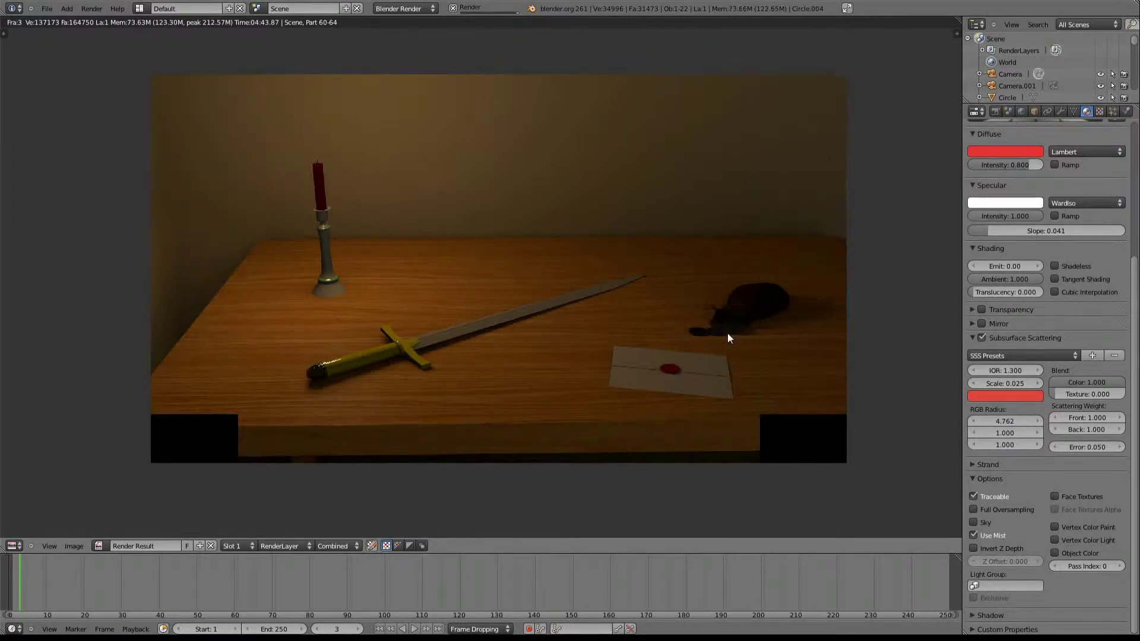
key(Escape)
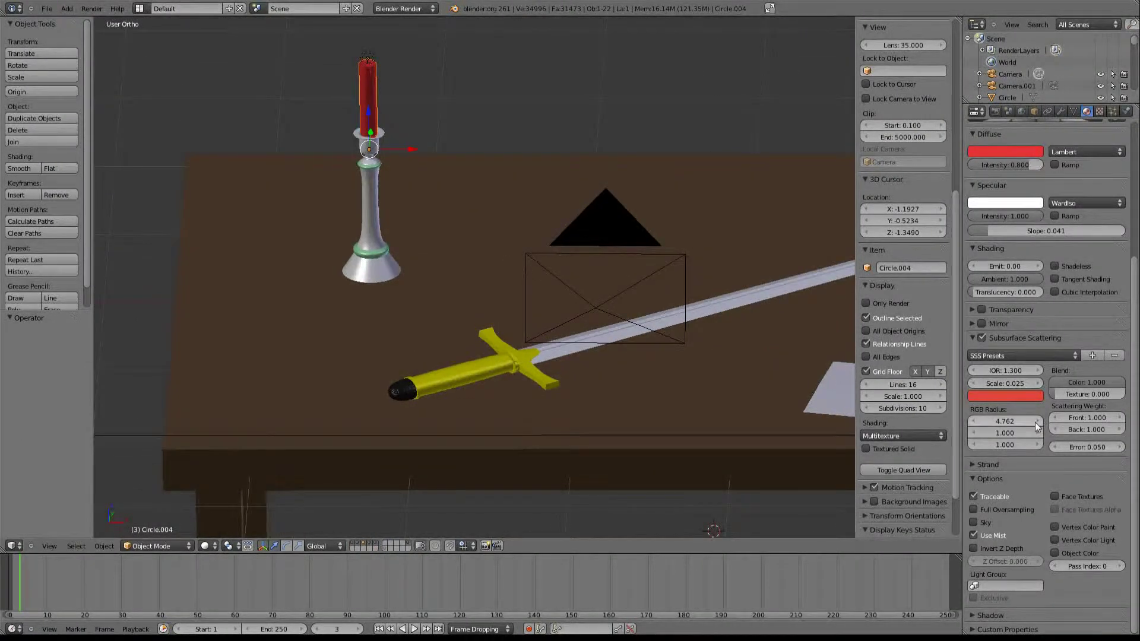
mouse_move(1005, 383)
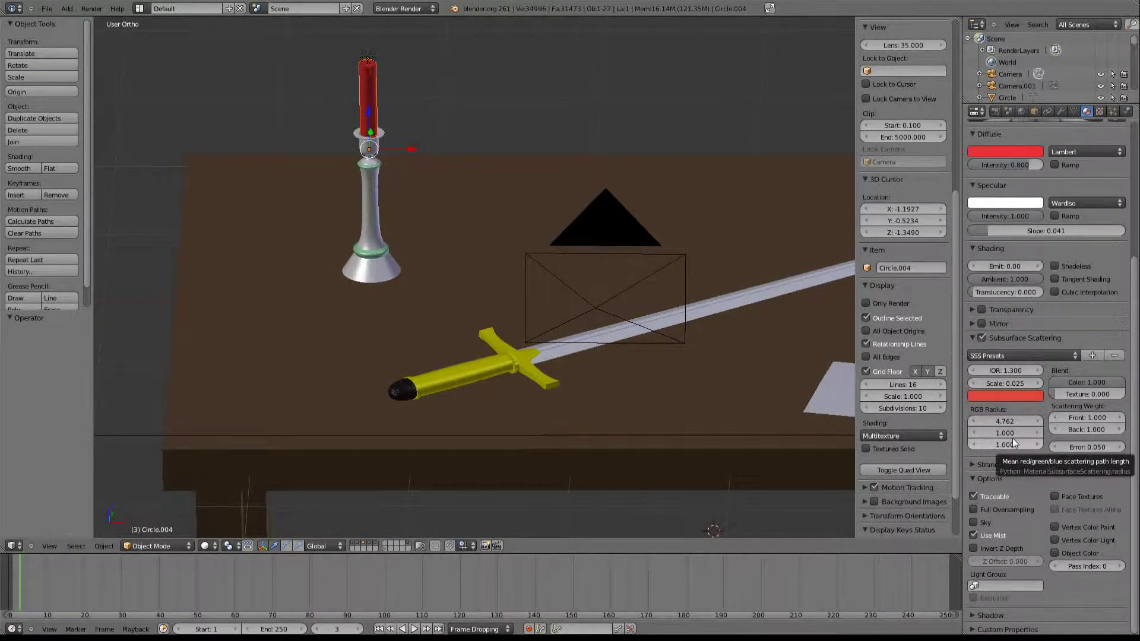
click(1008, 385)
text(0)
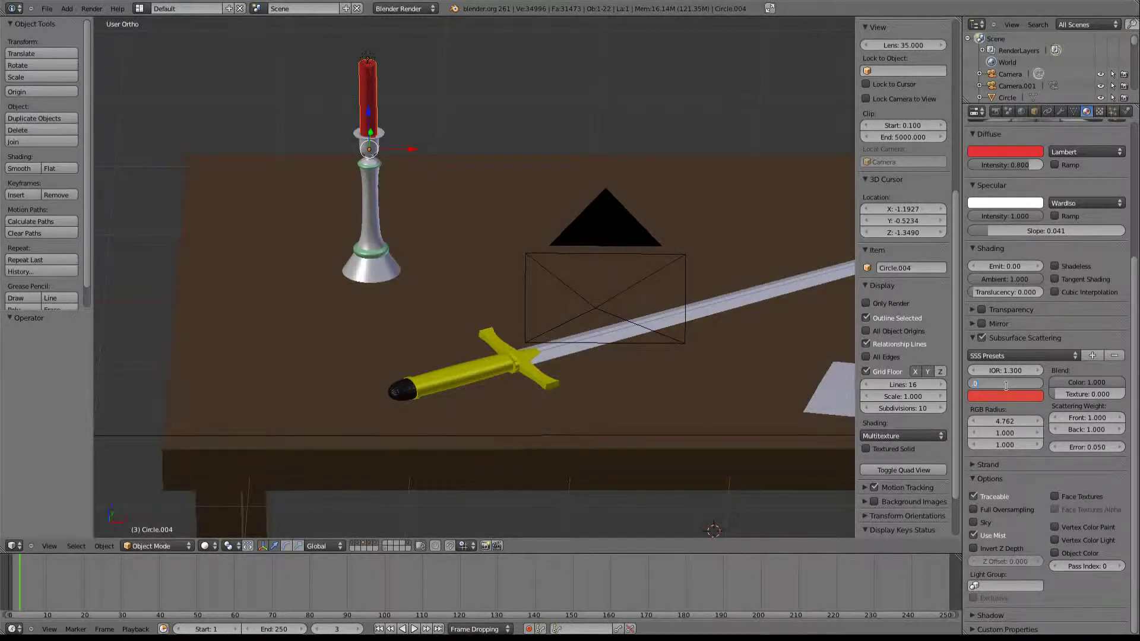
text(.01)
key(Return)
Re-render the candle-on-table scene with the new scattering scale
key(F12)
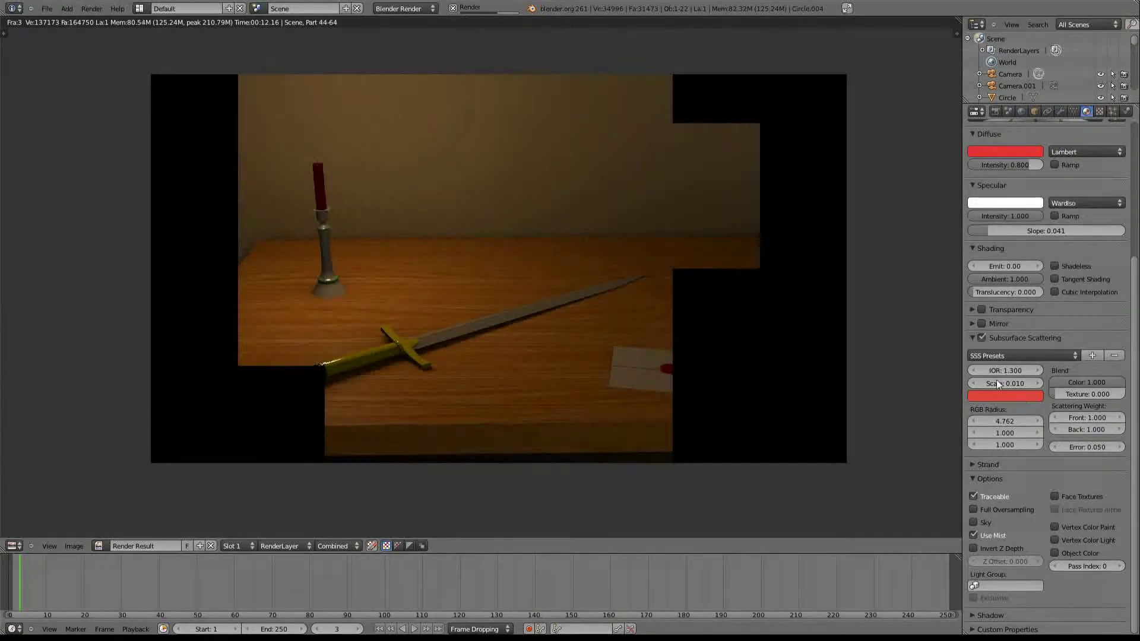
key(Escape)
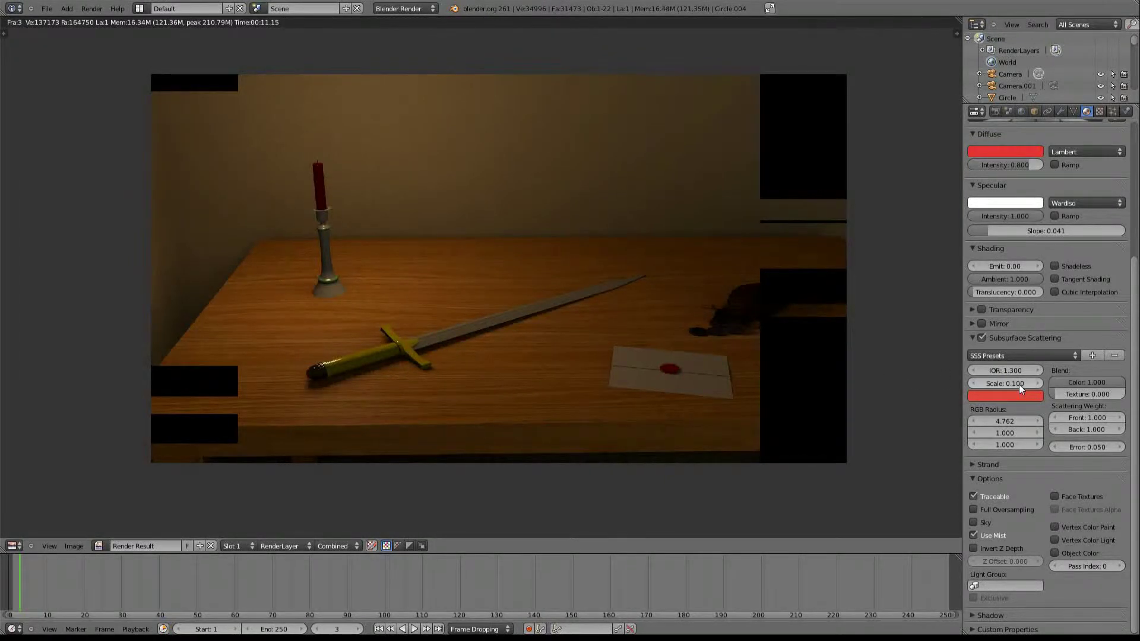
key(F12)
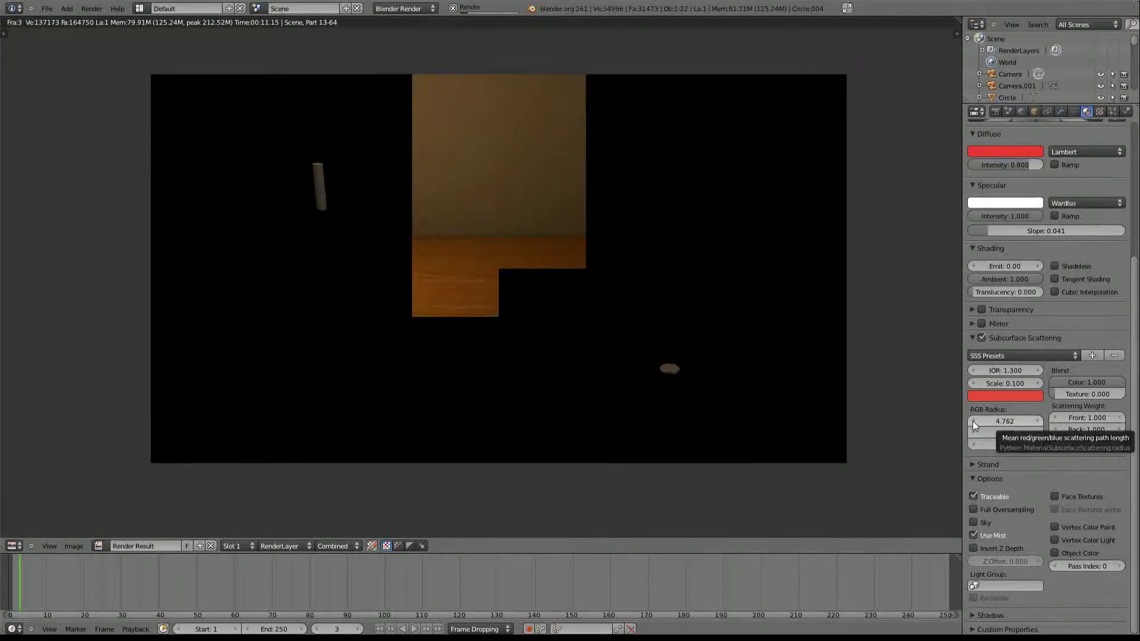
scroll(1052, 440, up, 5)
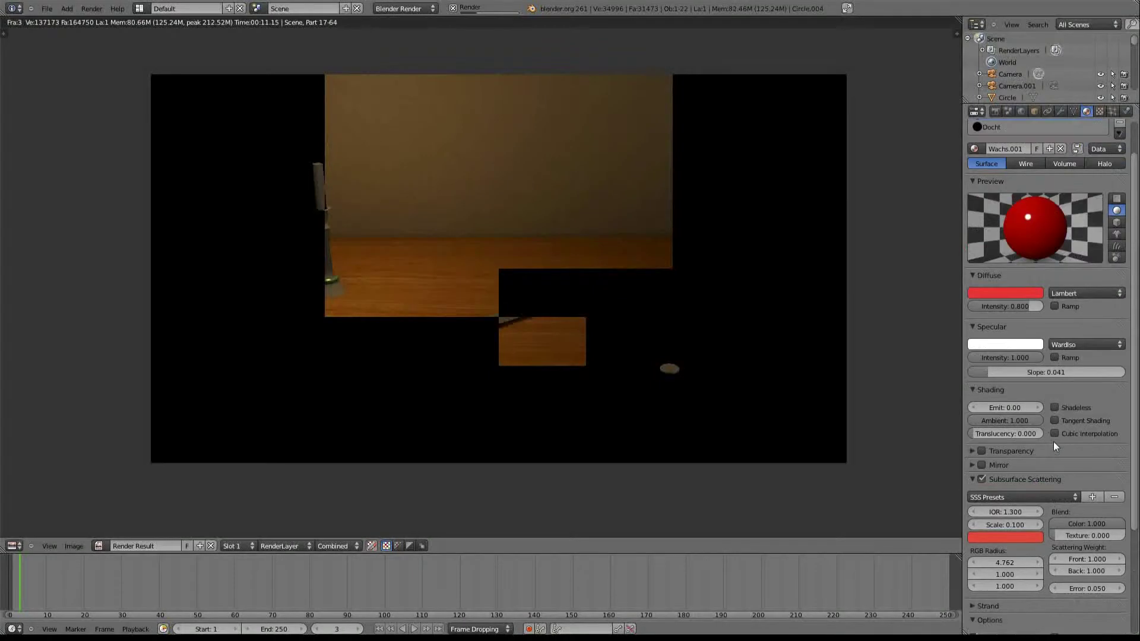
scroll(1054, 440, up, 1)
scroll(1053, 441, up, 1)
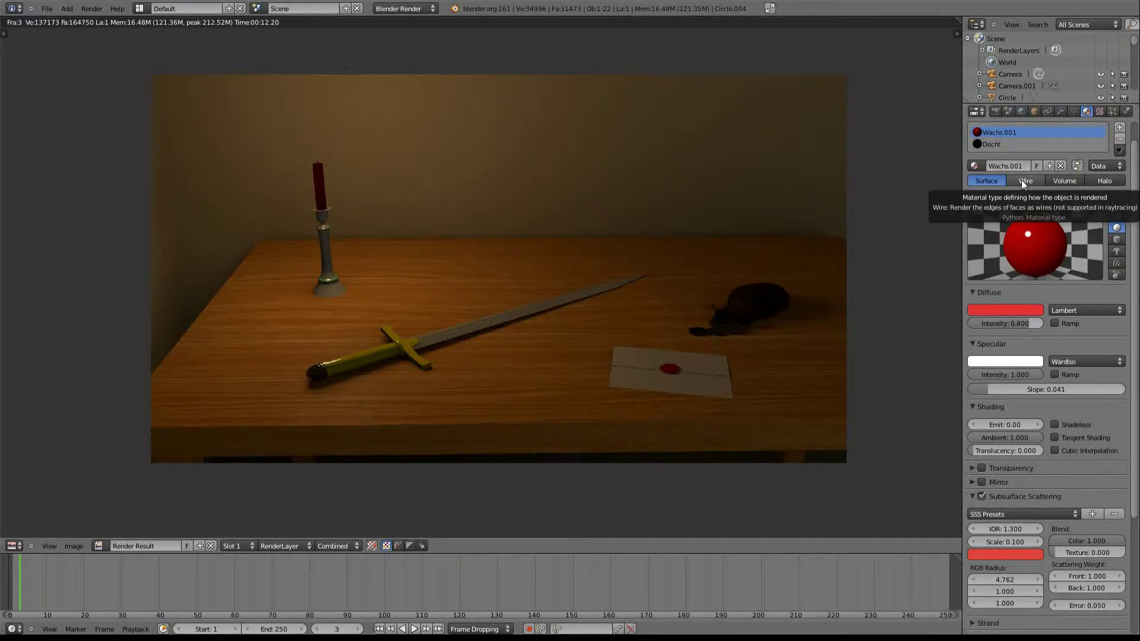
Turn off World environment lighting and render a test image
click(1025, 111)
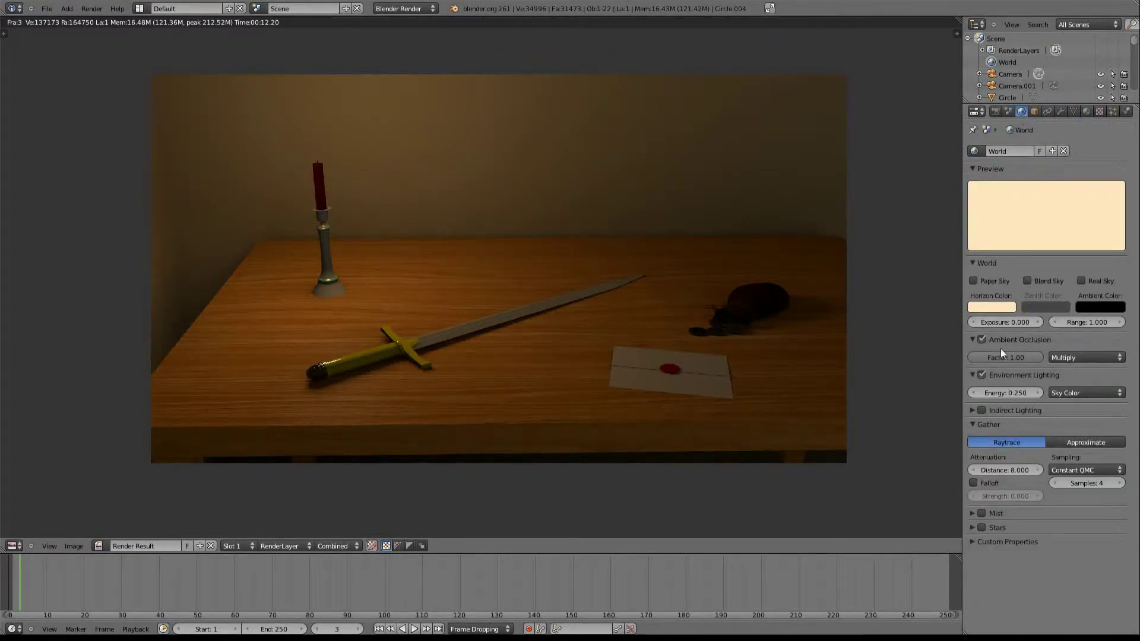
click(983, 375)
key(F12)
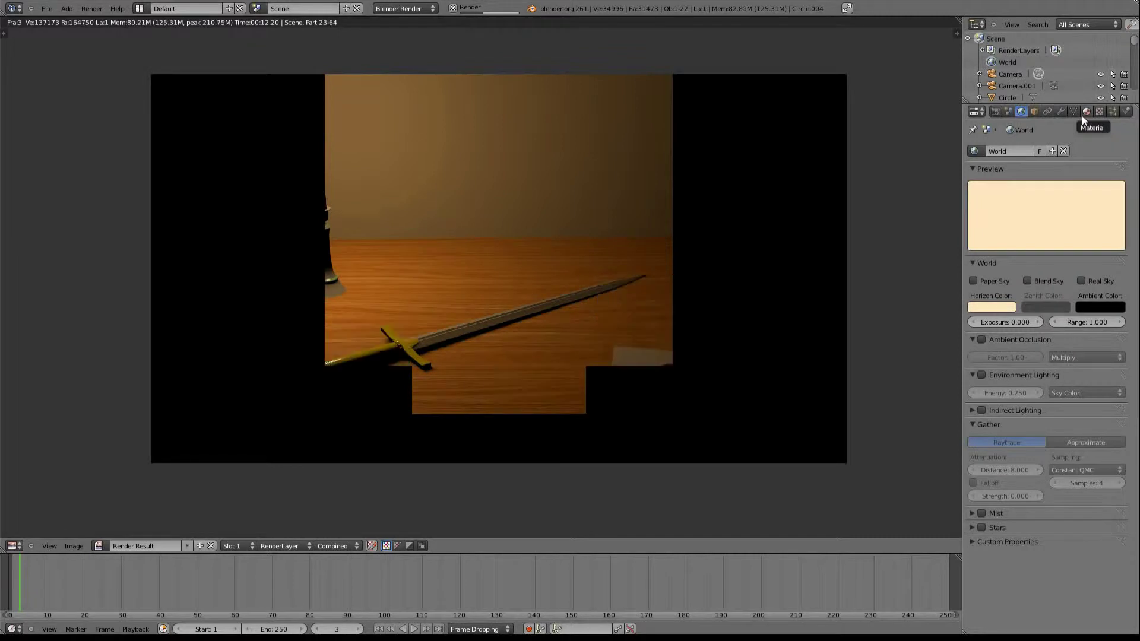
Set the wax's SSS scale to 0.050, re-render, and return to the 3D view
click(1082, 116)
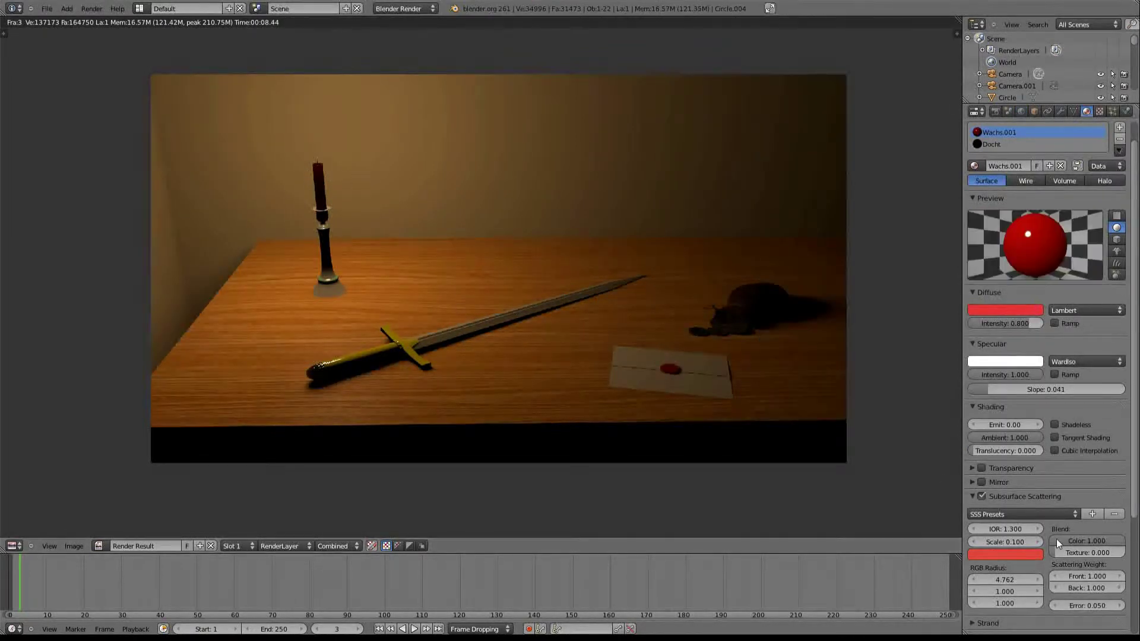
click(1010, 541)
key(F12)
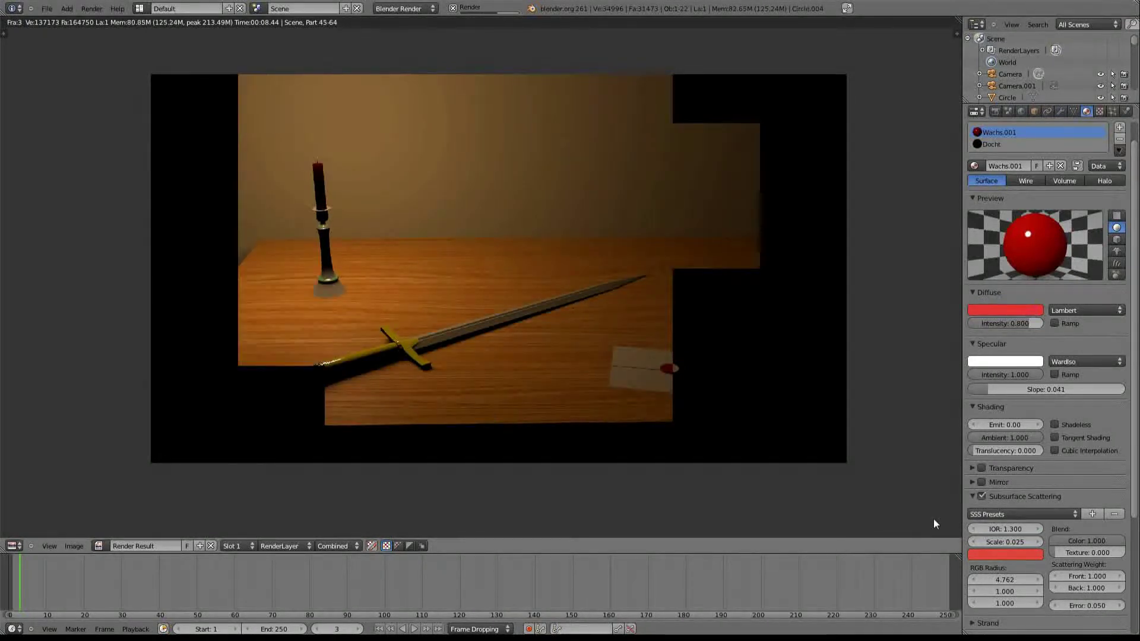
click(1001, 543)
text(.05)
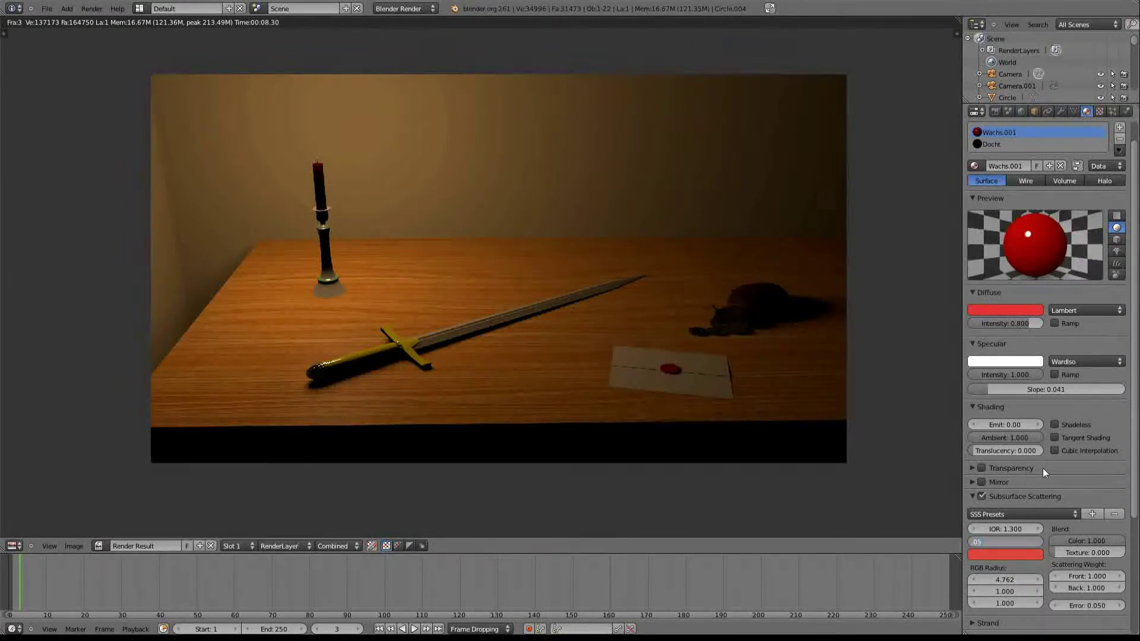
key(Return)
key(F12)
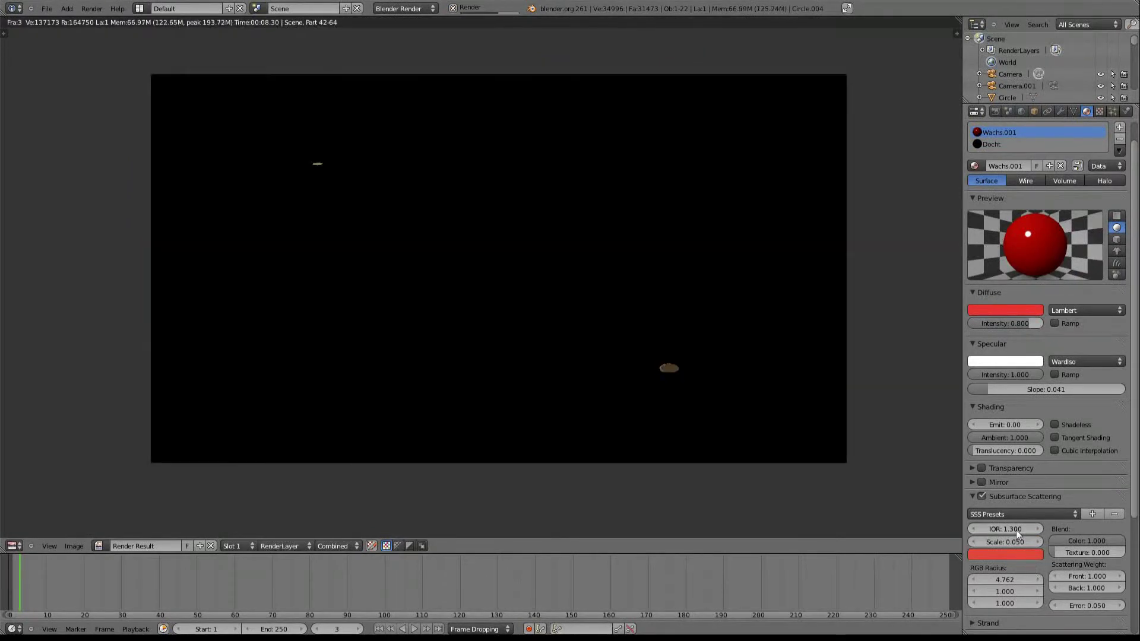
scroll(1017, 530, down, 1)
scroll(1014, 526, down, 1)
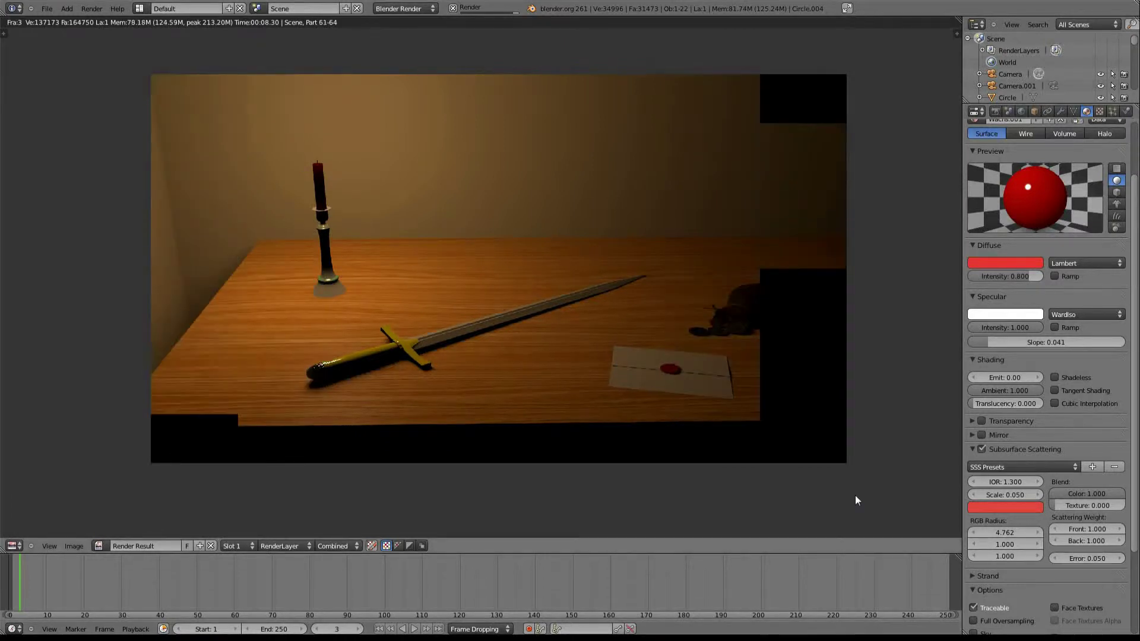
key(Escape)
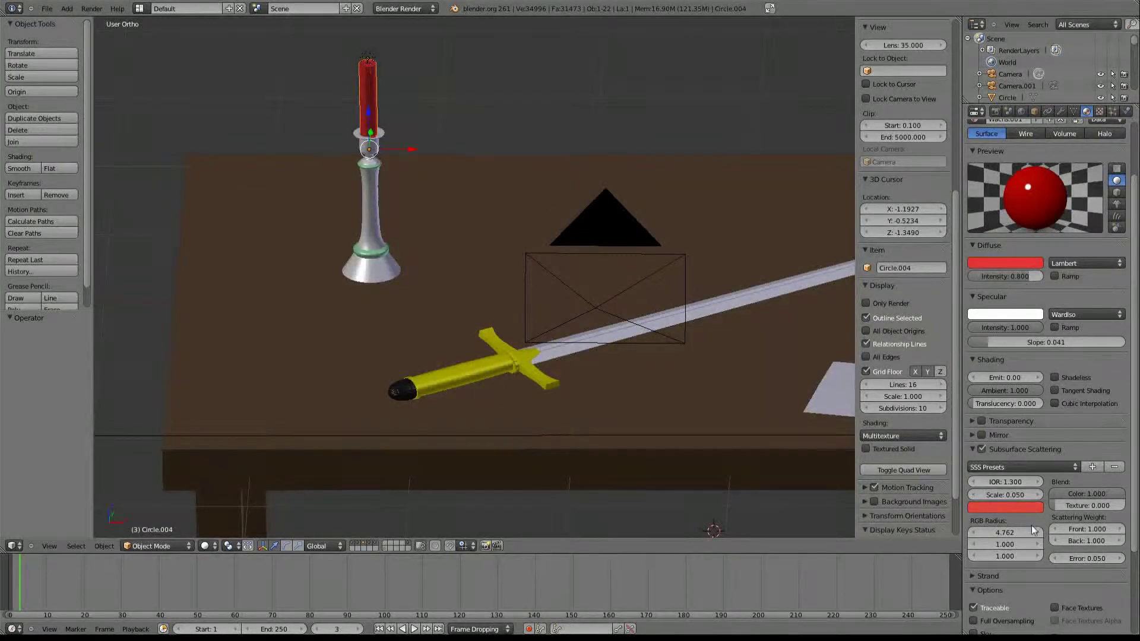
Set the wax's SSS RGB radius to 8, 2, 2 and render
click(1002, 533)
text(8.000)
click(1003, 538)
text(2)
key(Return)
text(2)
key(Return)
key(F12)
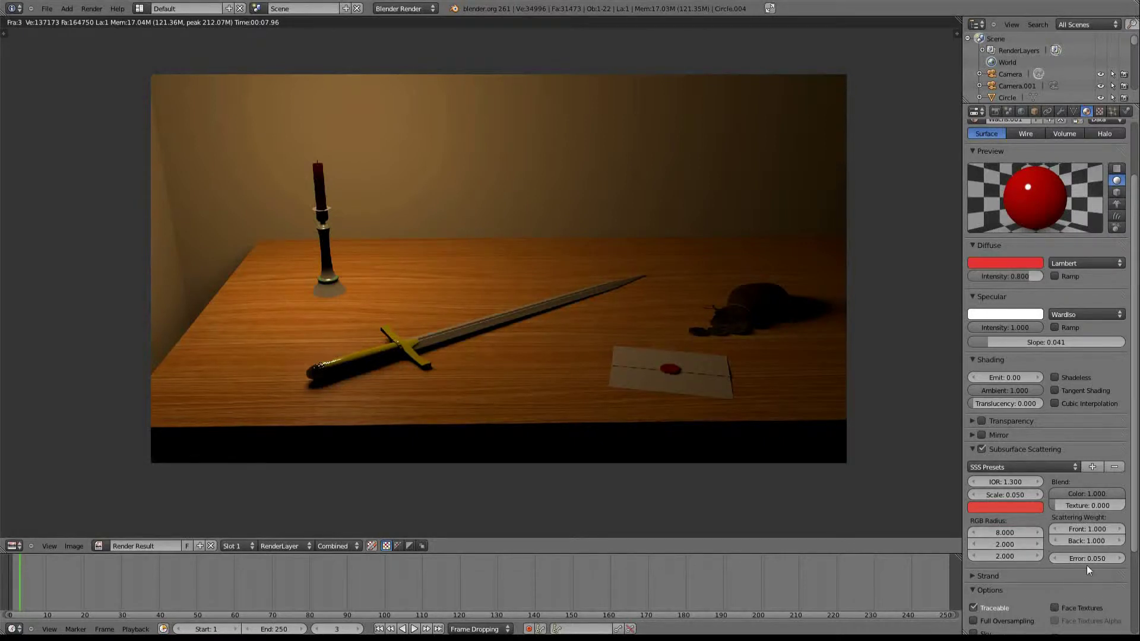
Raise the wax's front scattering weight to 2 and render
click(1081, 526)
text(2)
key(Return)
key(F12)
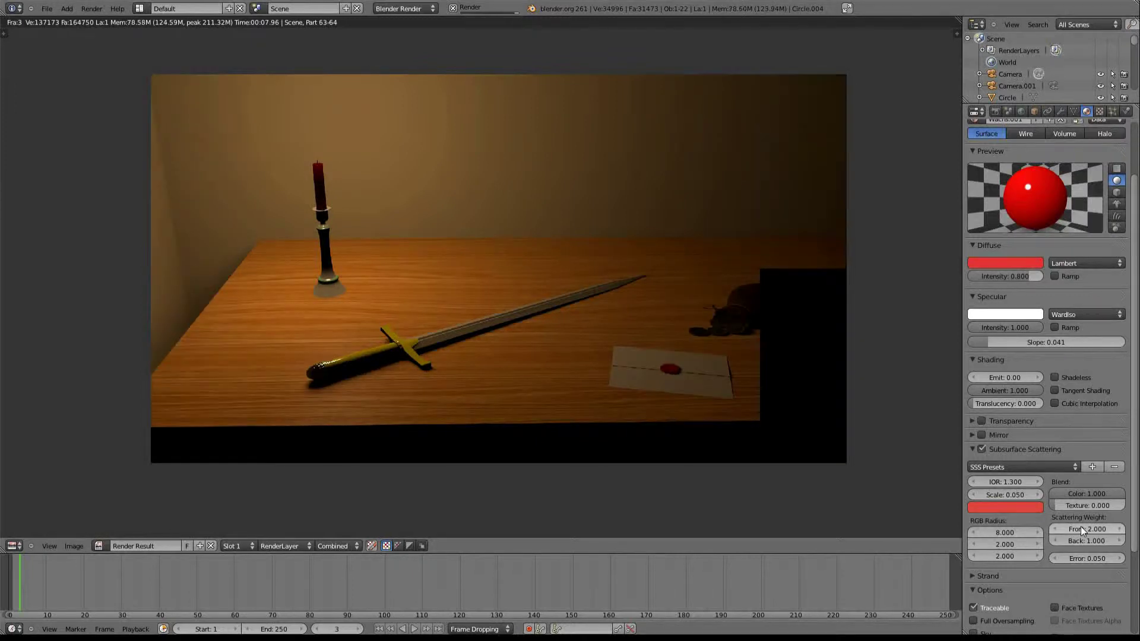
Drop the front scattering weight to 0 and start a test render, then stop it
click(1081, 526)
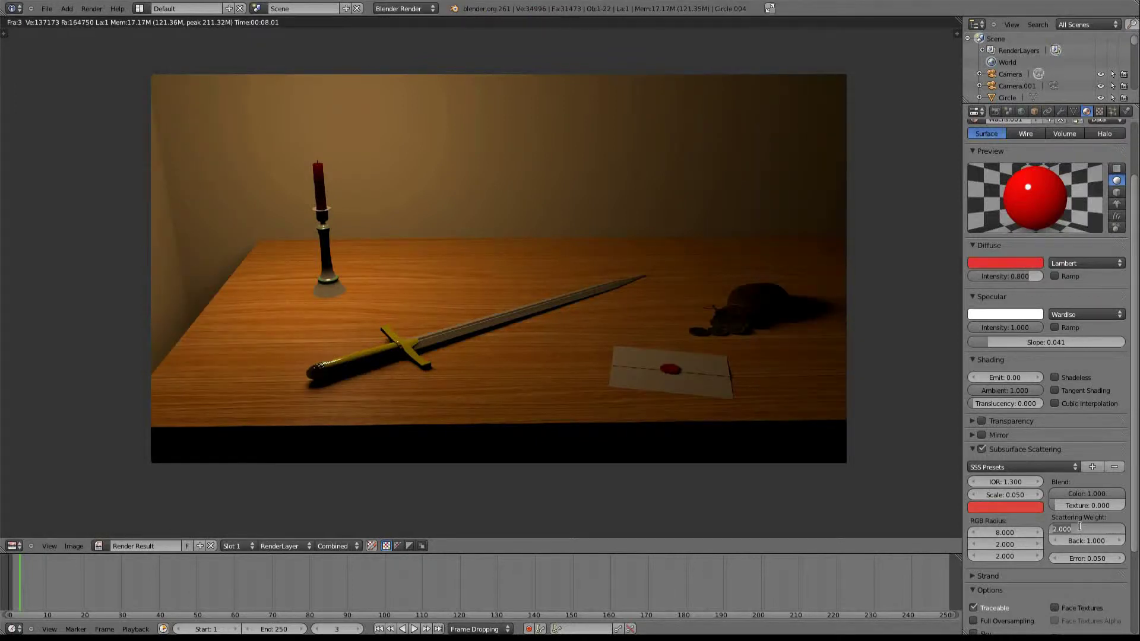
key(Return)
key(F12)
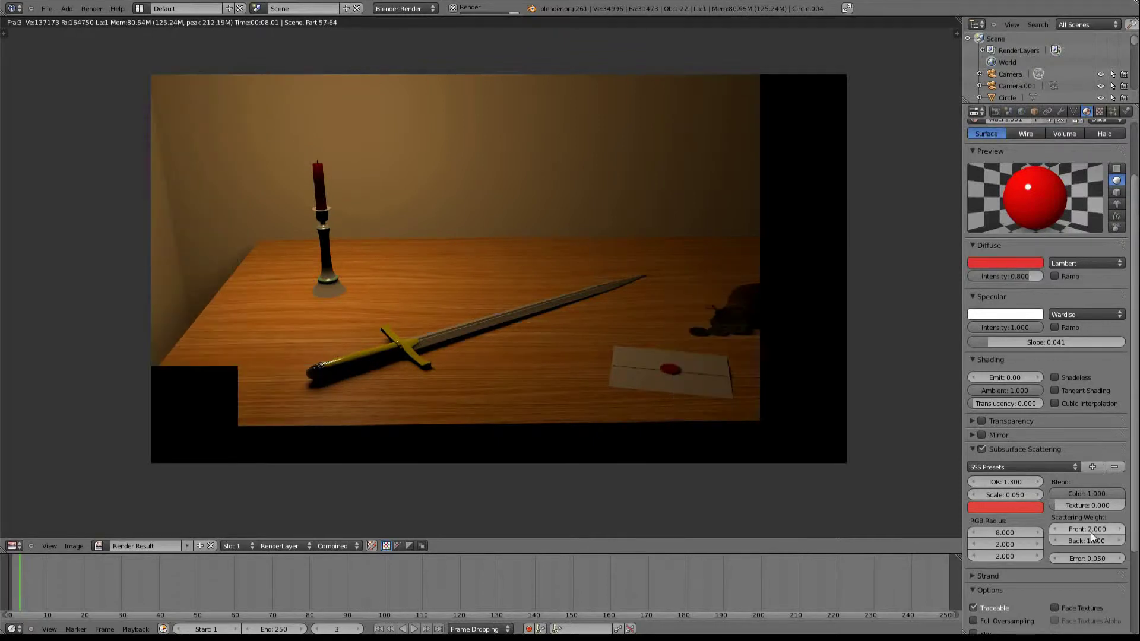
drag(1092, 533, 1051, 532)
key(F12)
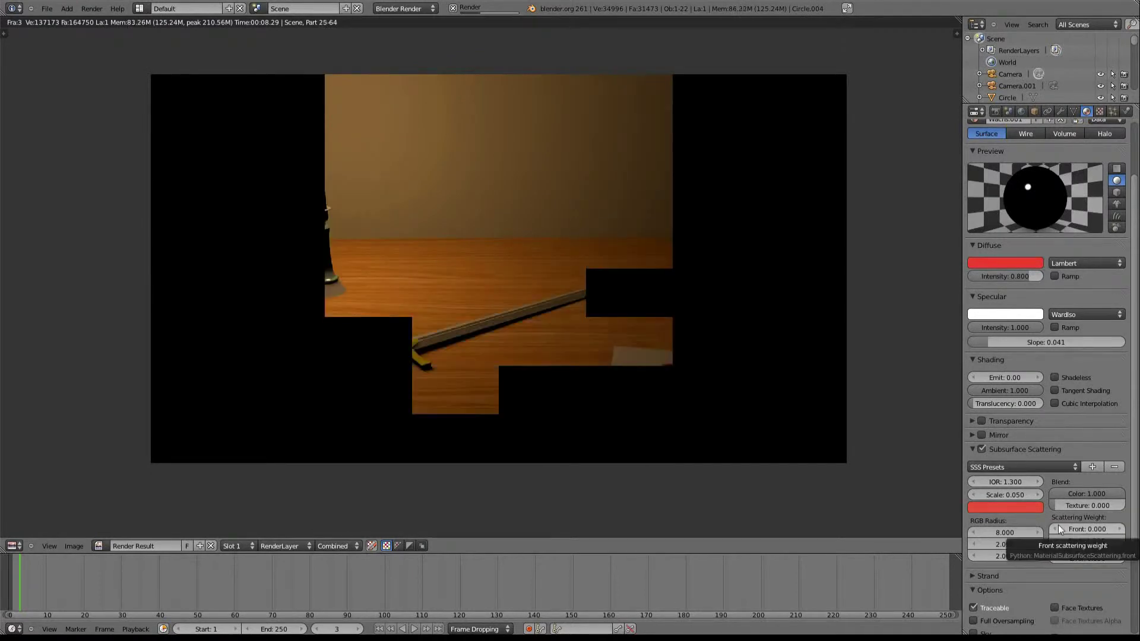
key(Escape)
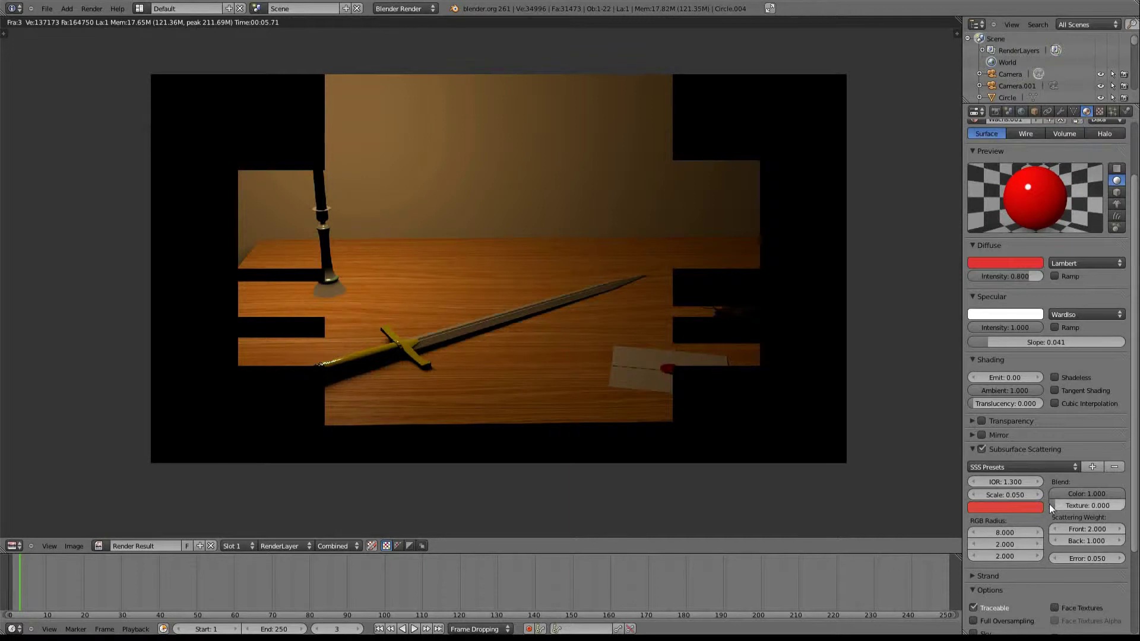
Set the wax's front scattering weight to 1.0 and re-render
scroll(1074, 441, up, 1)
click(1025, 527)
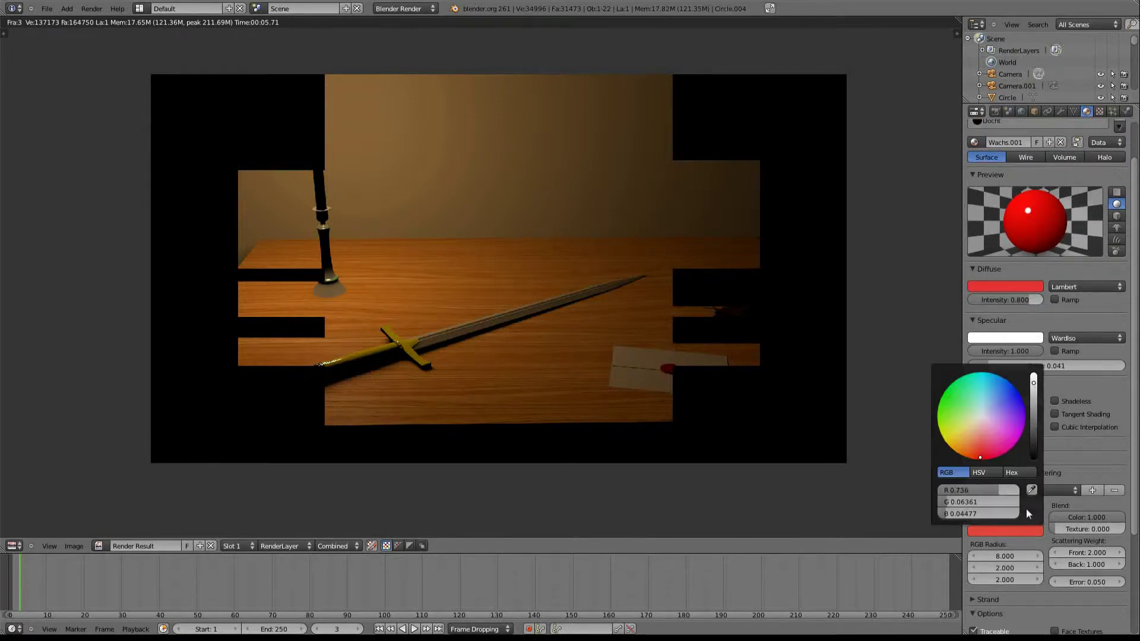
key(F12)
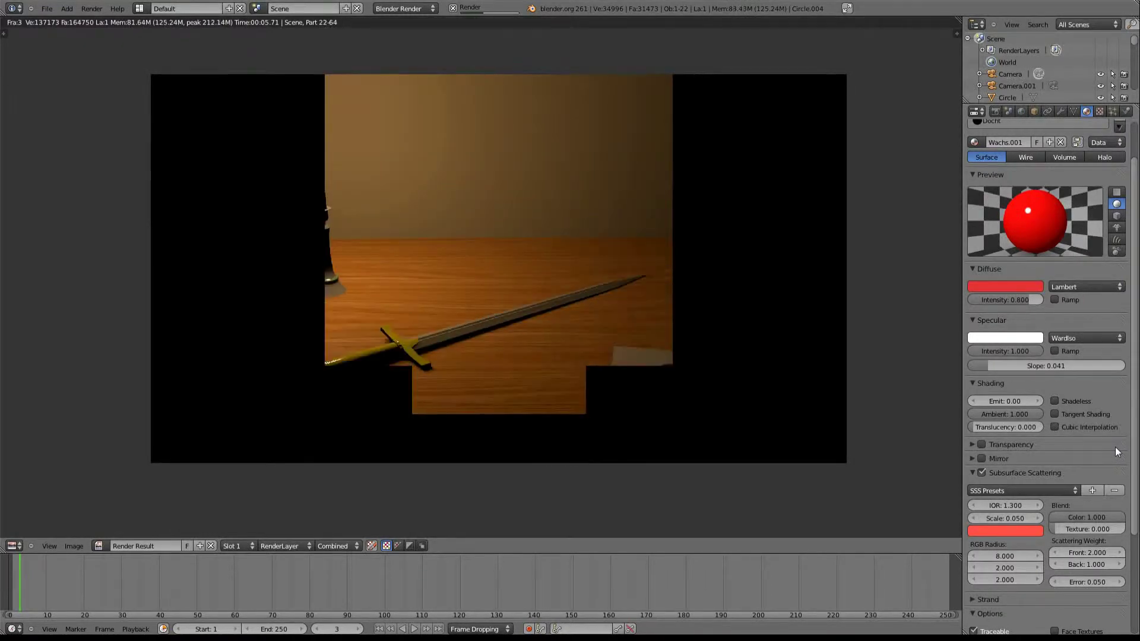
click(1084, 554)
text(1)
key(Return)
key(F12)
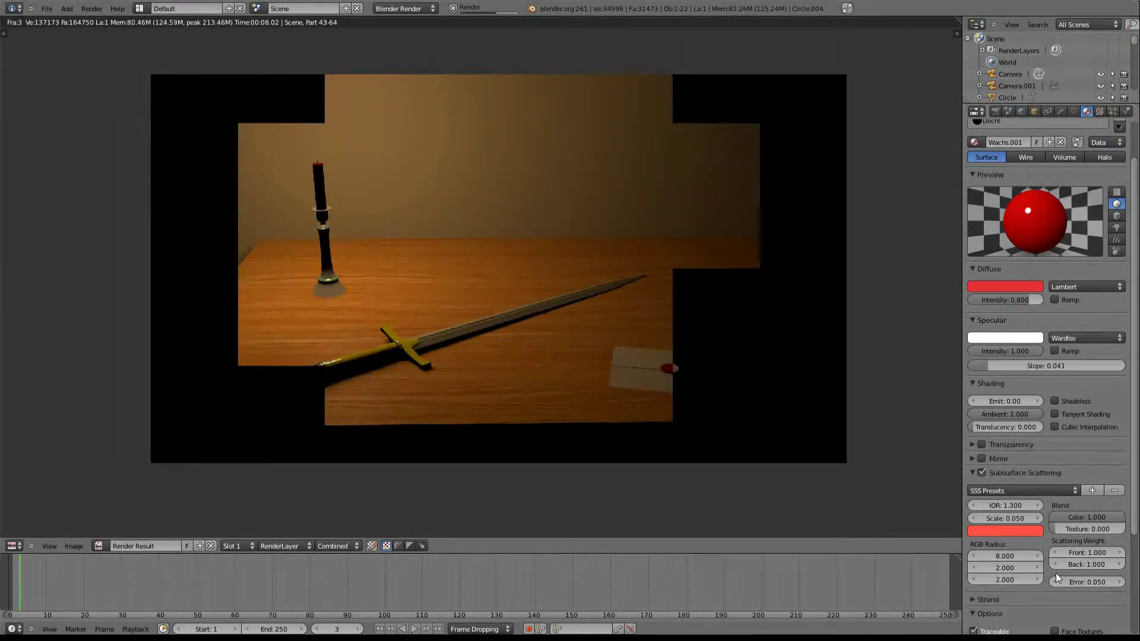
Check the SSS colour and toggle Cubic Interpolation on and back off
click(1009, 532)
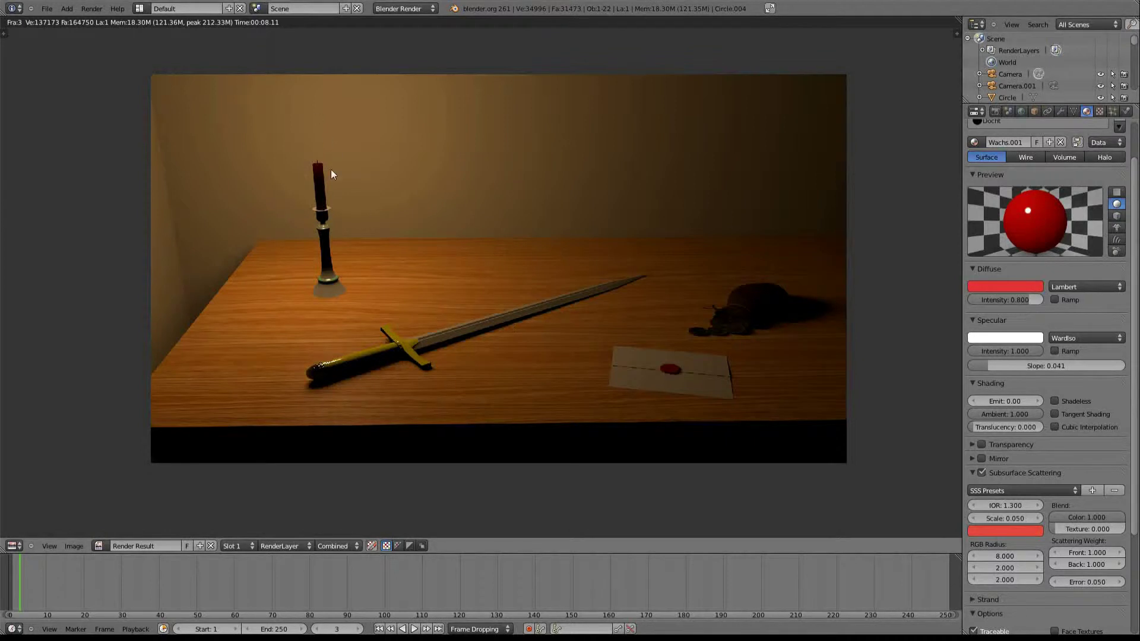
key(space)
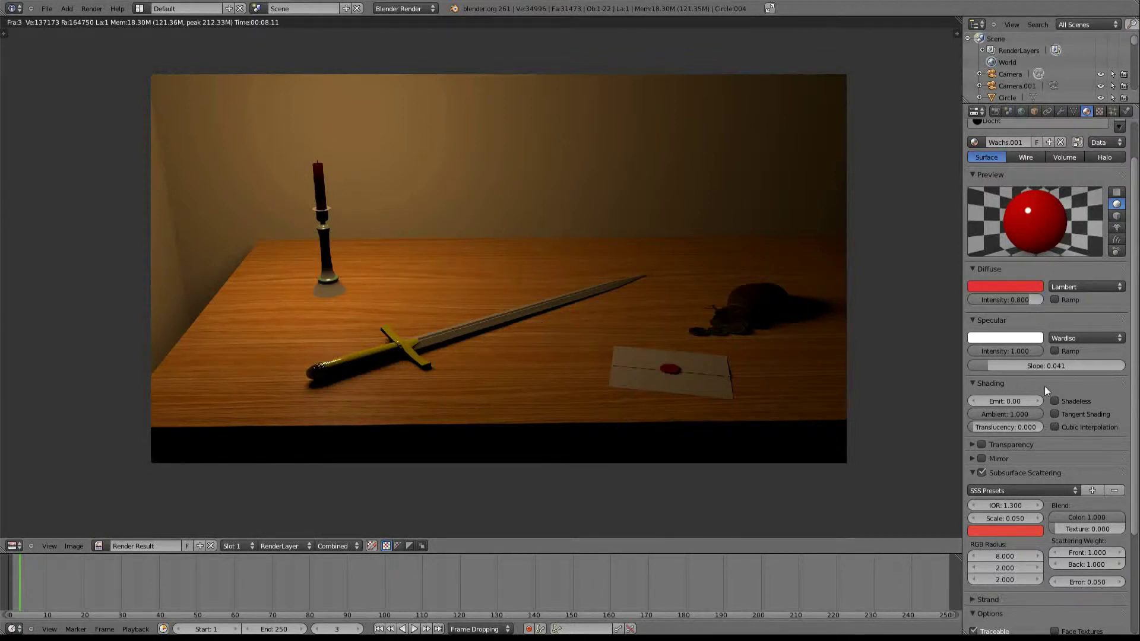
click(1055, 429)
click(1055, 428)
scroll(1025, 464, down, 5)
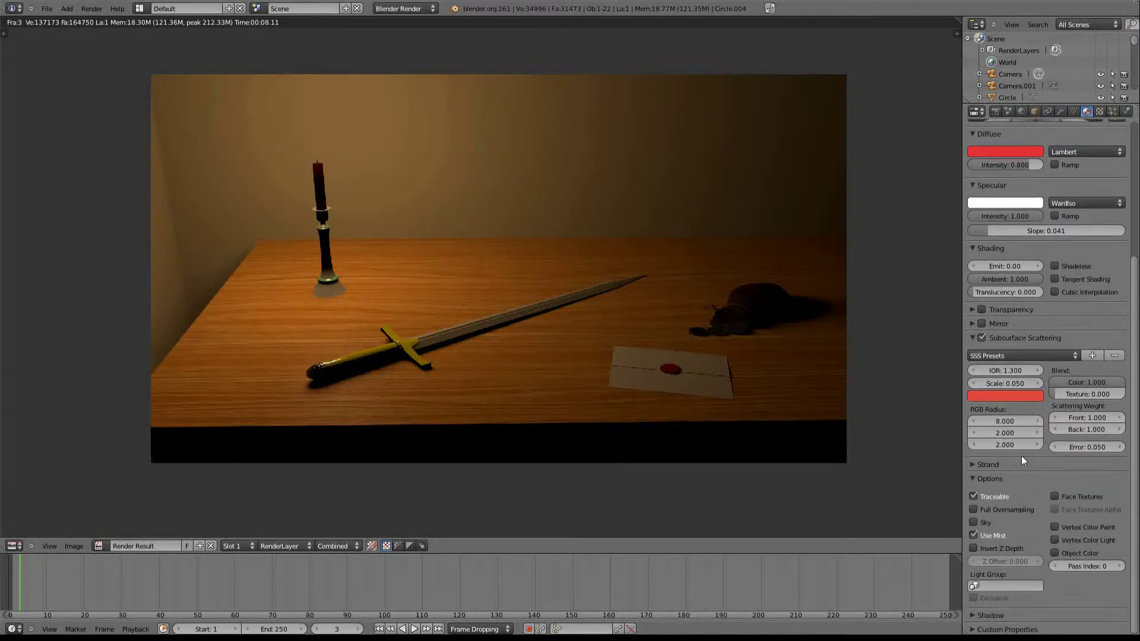
scroll(1022, 456, up, 2)
scroll(1024, 323, up, 2)
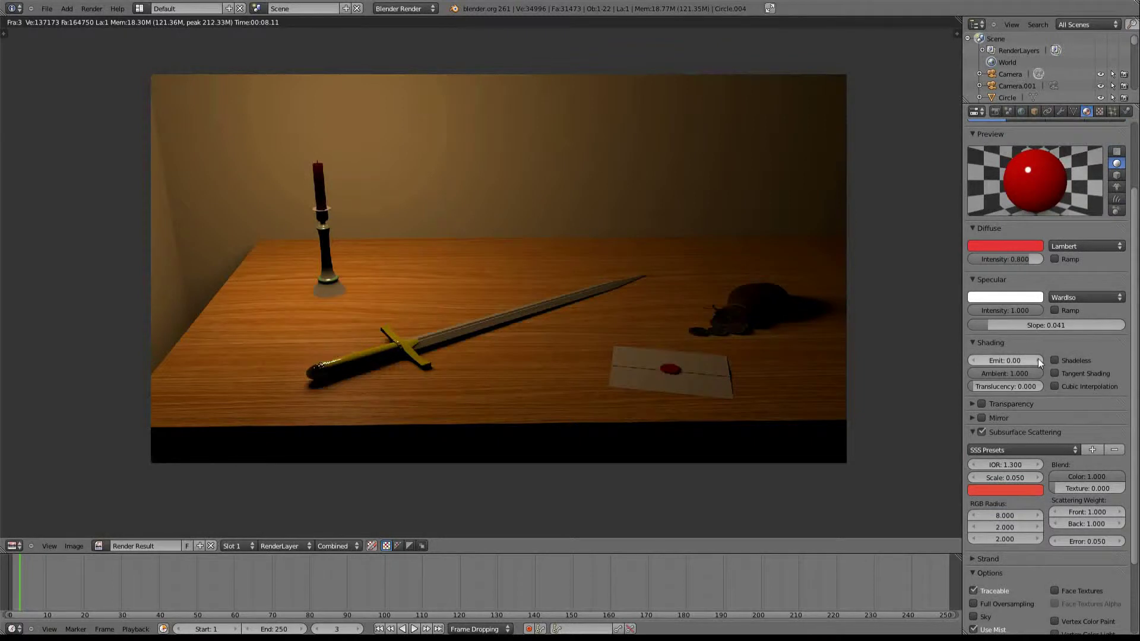
scroll(1042, 359, up, 2)
scroll(1043, 359, up, 1)
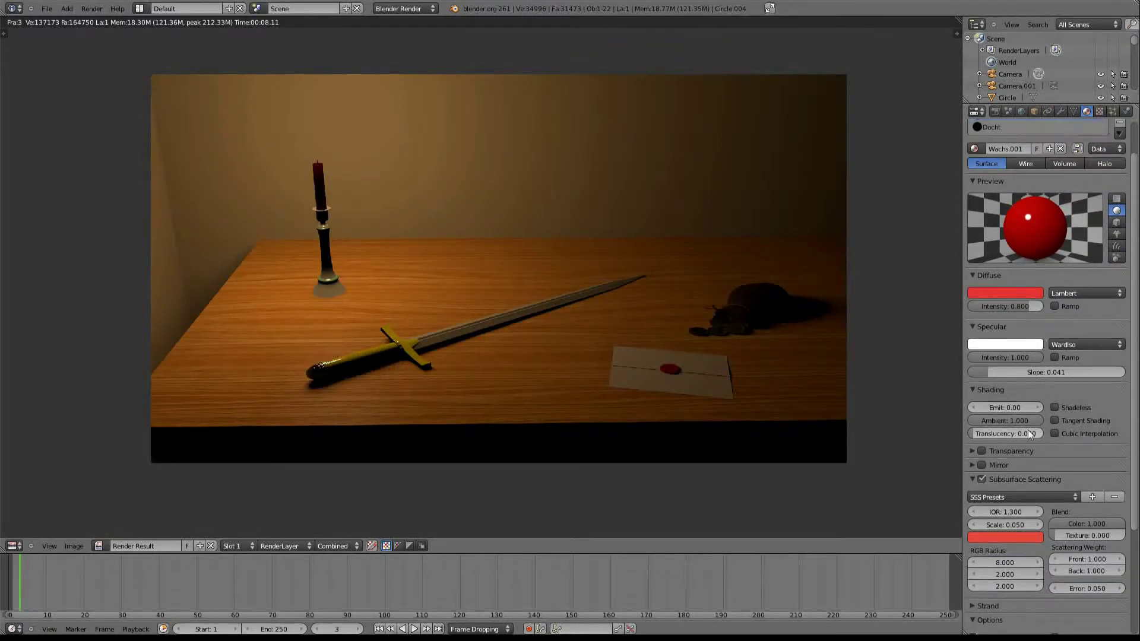
scroll(1043, 415, down, 1)
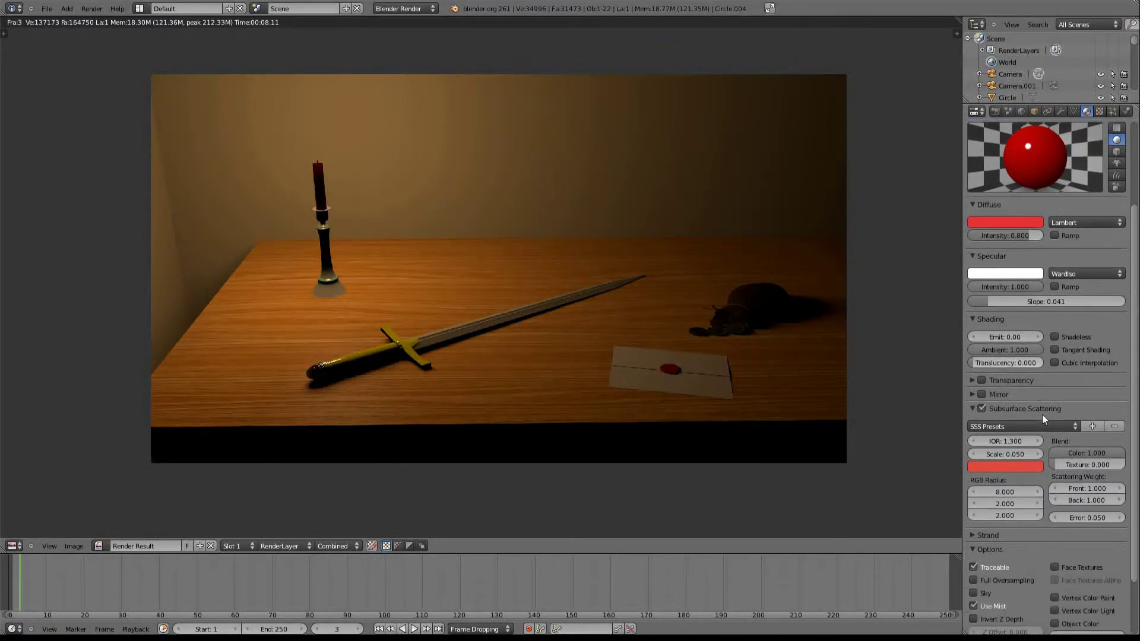
scroll(1039, 405, up, 2)
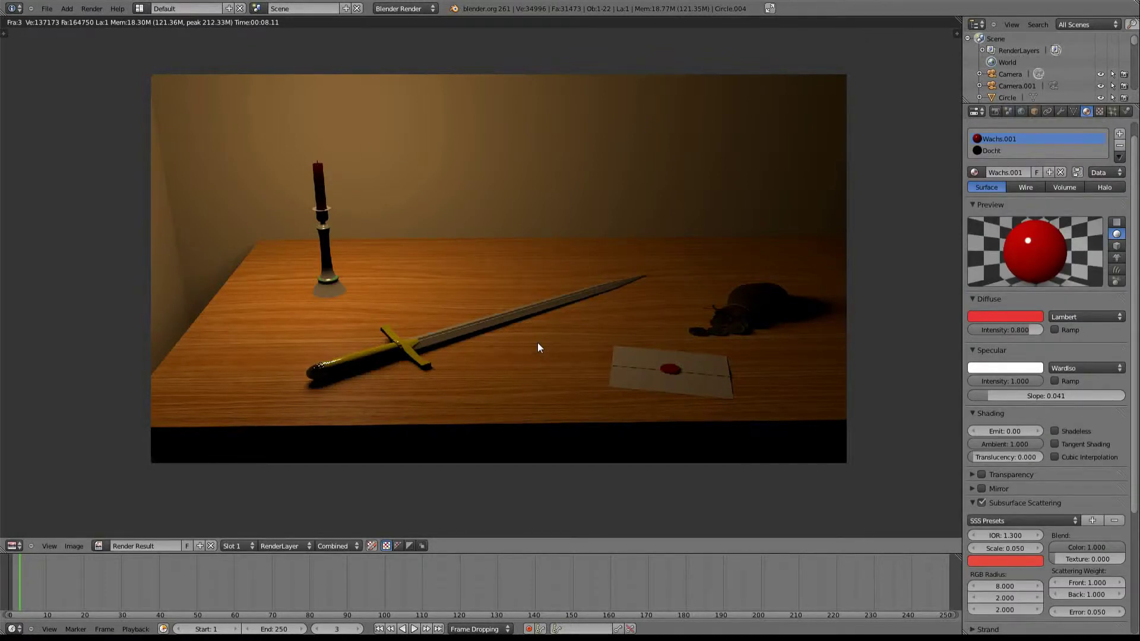
Close the render, orbit around the table, and save over the existing blend file
key(Escape)
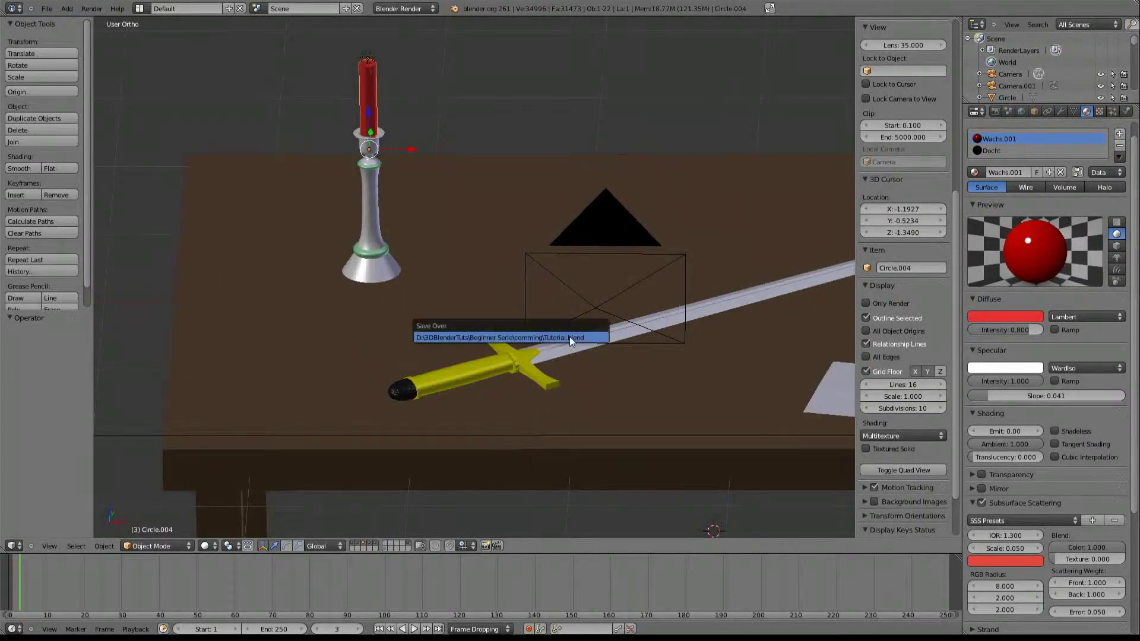
scroll(543, 285, down, 4)
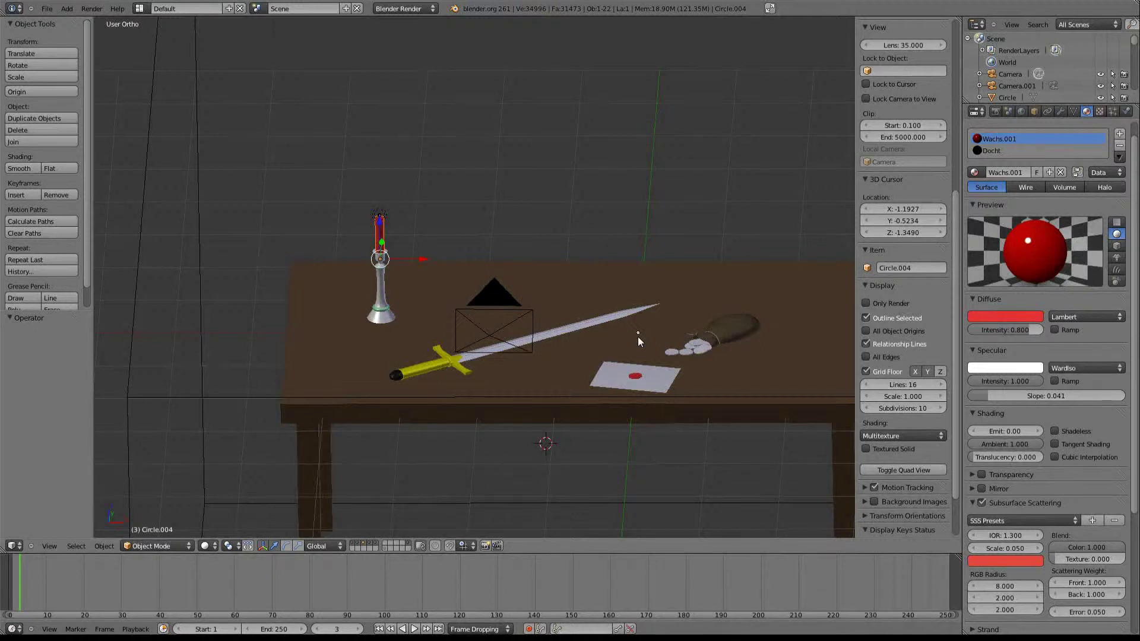
middle_drag(590, 254, 523, 313)
key(ctrl+s)
click(523, 312)
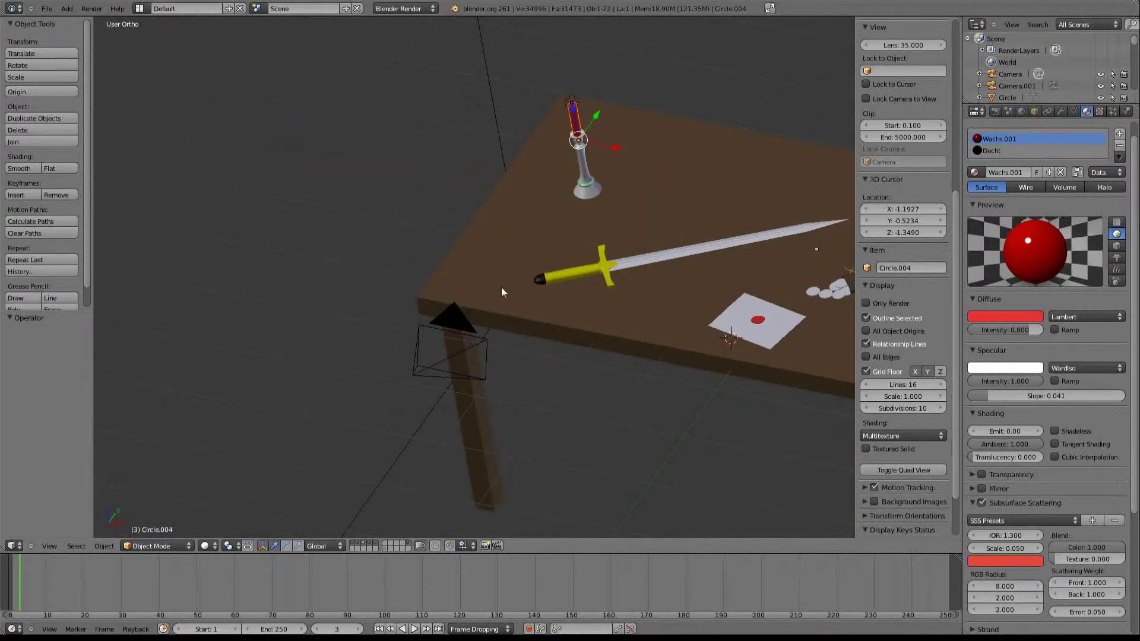
scroll(323, 350, down, 3)
scroll(326, 350, up, 2)
middle_drag(396, 332, 507, 309)
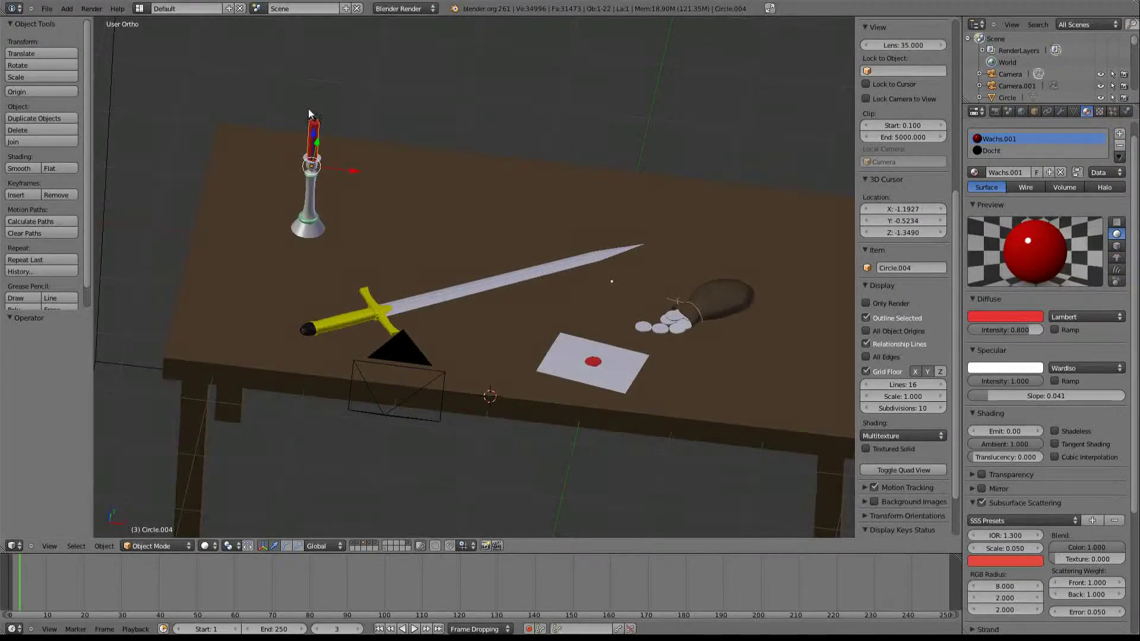
Switch to GIMP and open its Datei menu
key(alt+Tab)
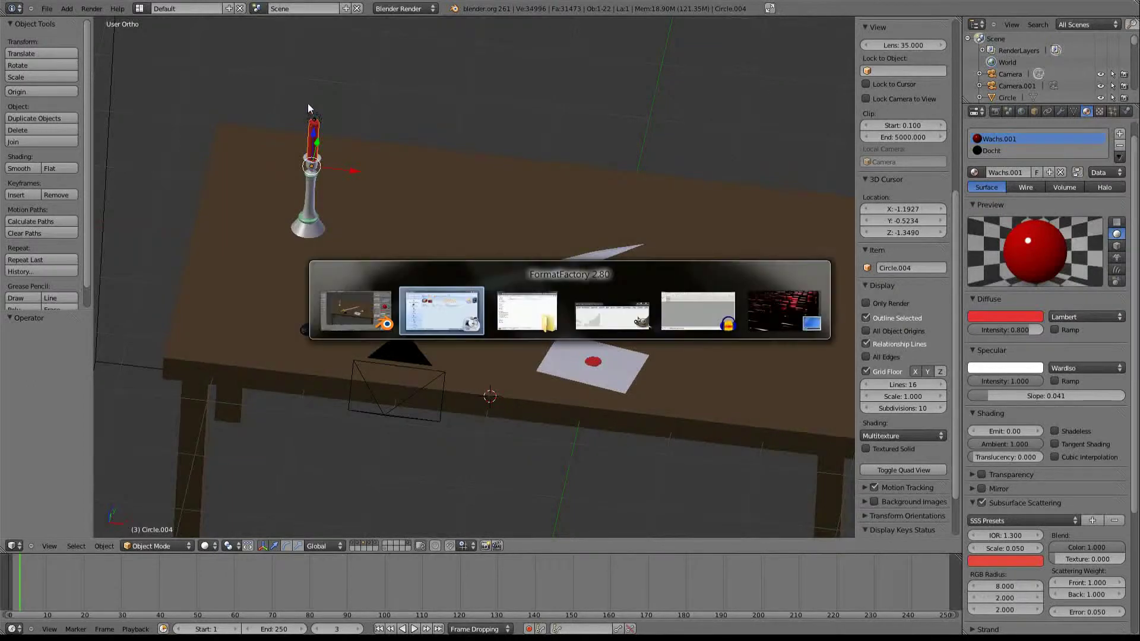
key(alt+Tab)
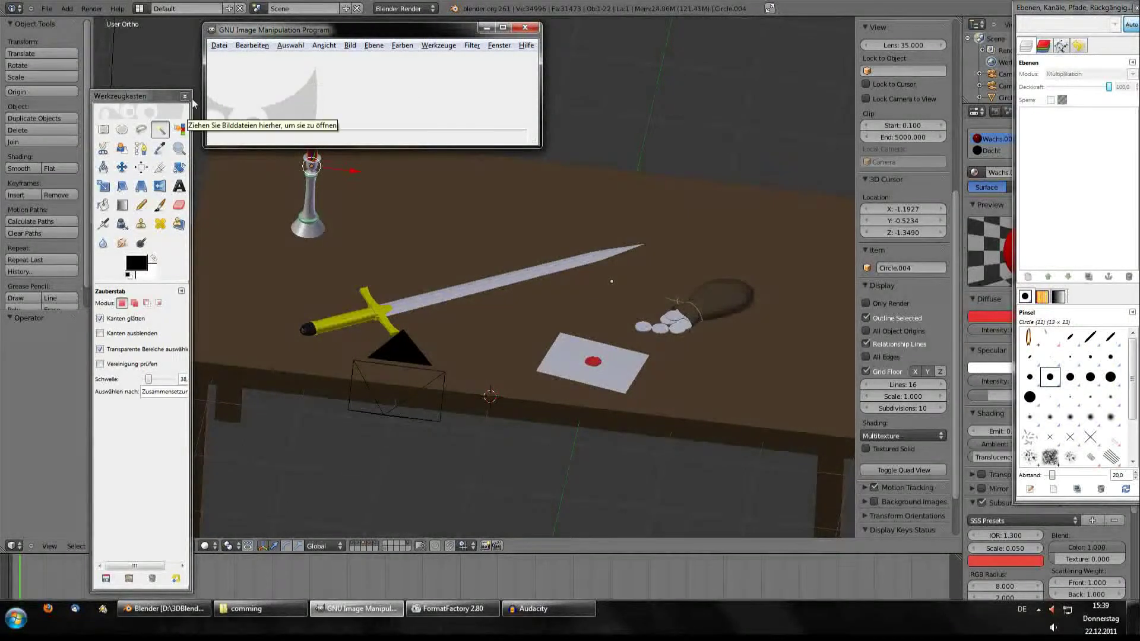
click(220, 47)
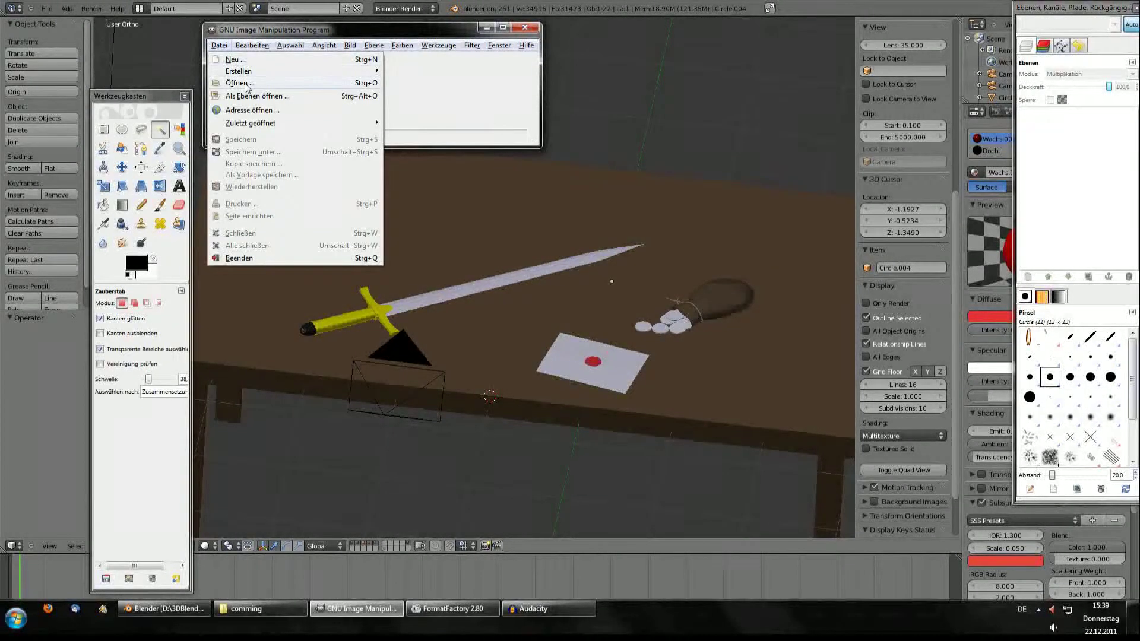
Open Flames0001_3_S.jpg via Datei > Öffnen and enlarge its image window
click(244, 83)
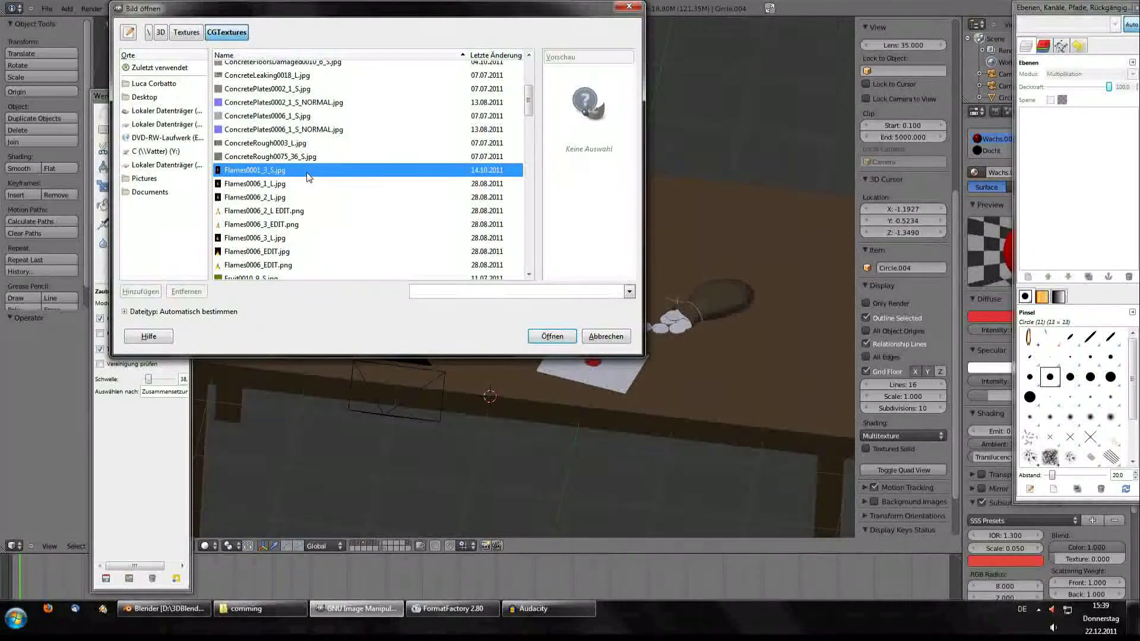
scroll(324, 187, up, 1)
scroll(331, 191, up, 2)
scroll(333, 191, down, 2)
scroll(297, 185, down, 1)
double_click(247, 172)
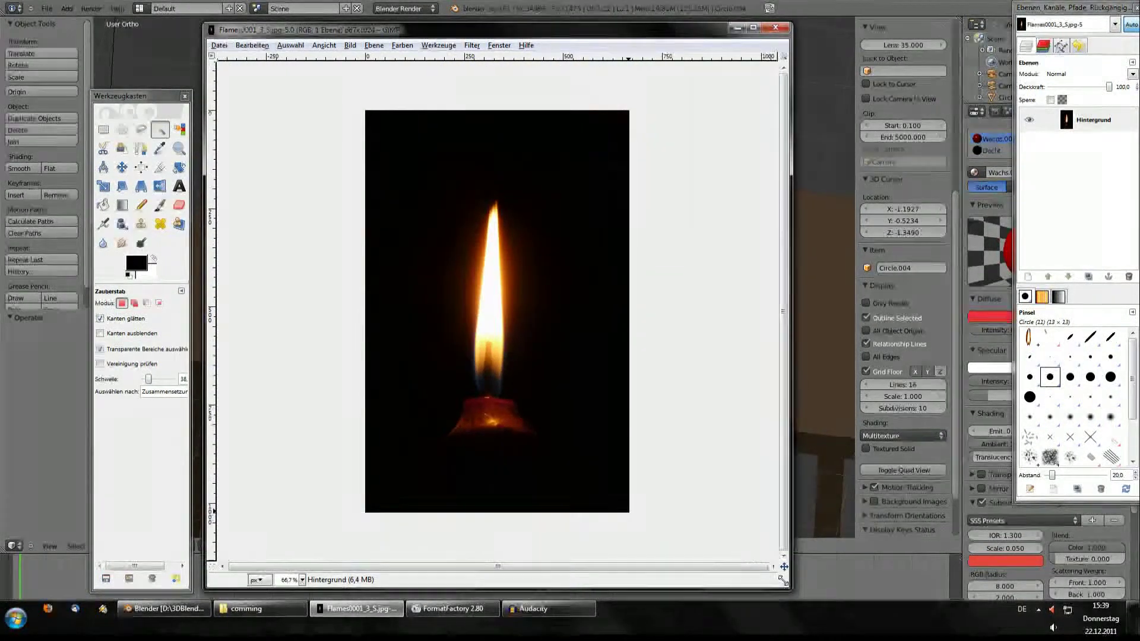
drag(540, 493, 777, 561)
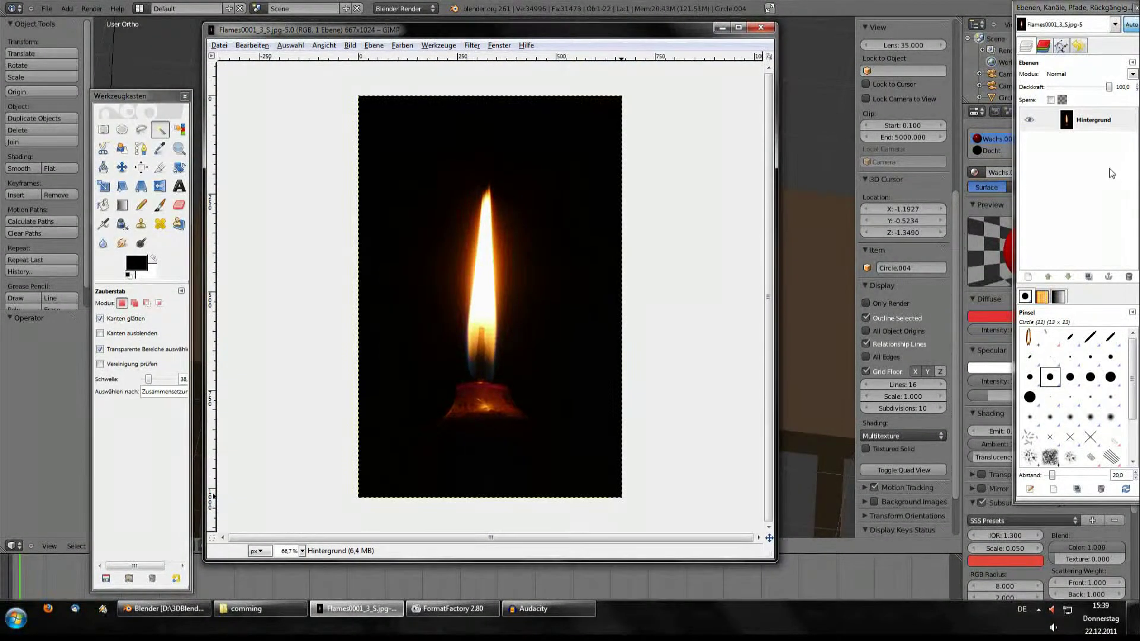
Add an alpha channel to the Hintergrund layer and delete the selected black background
right_click(1079, 120)
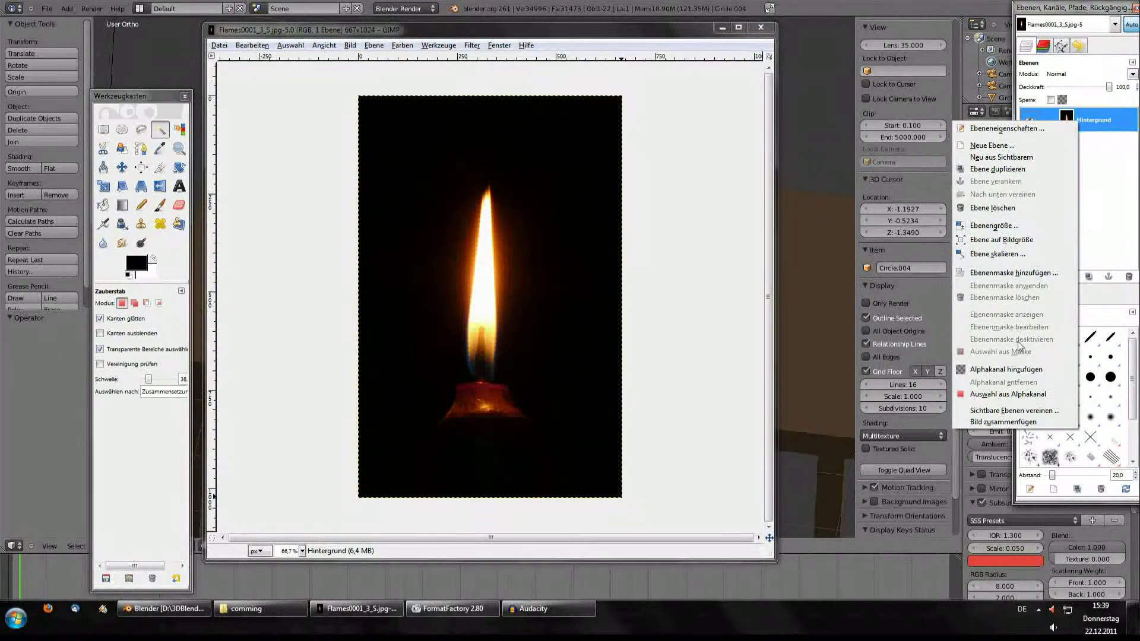
click(1011, 370)
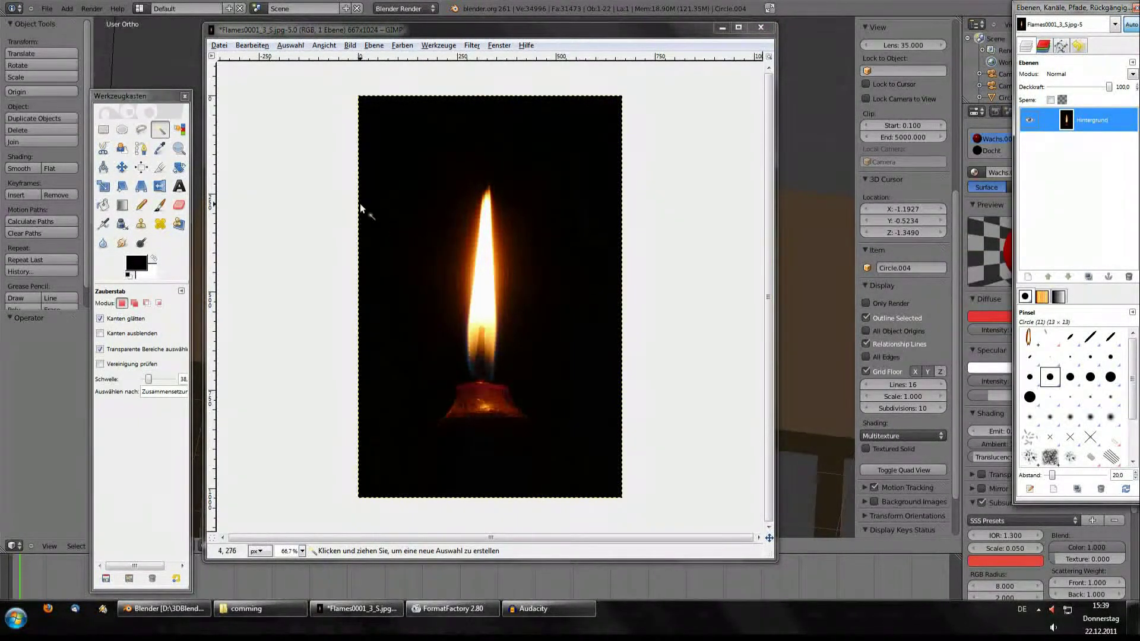
click(160, 130)
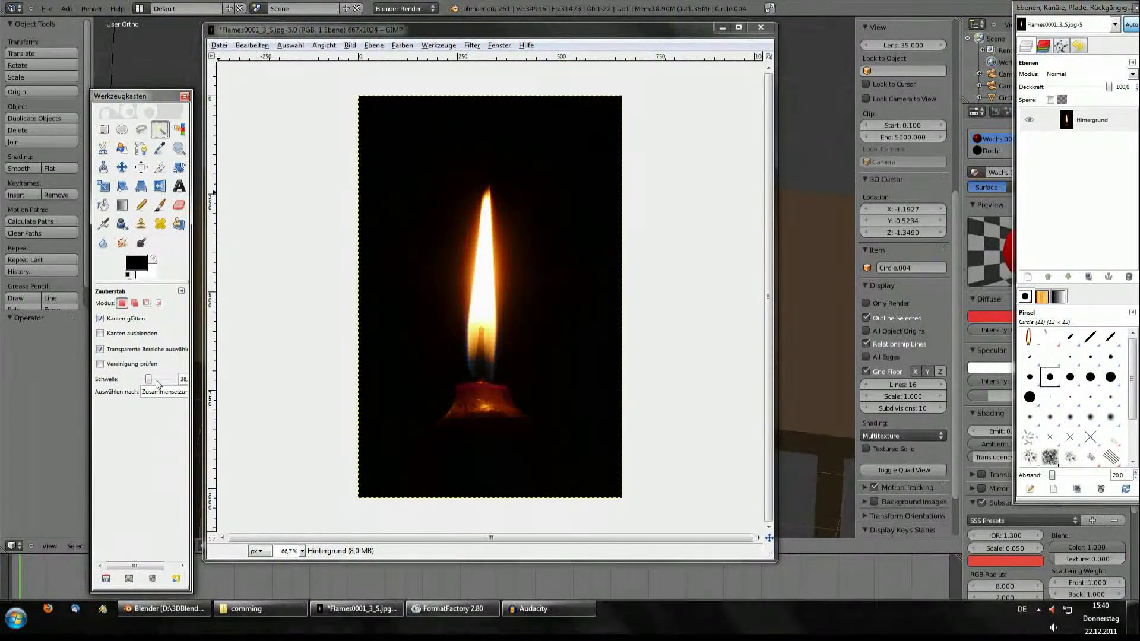
drag(191, 435, 210, 436)
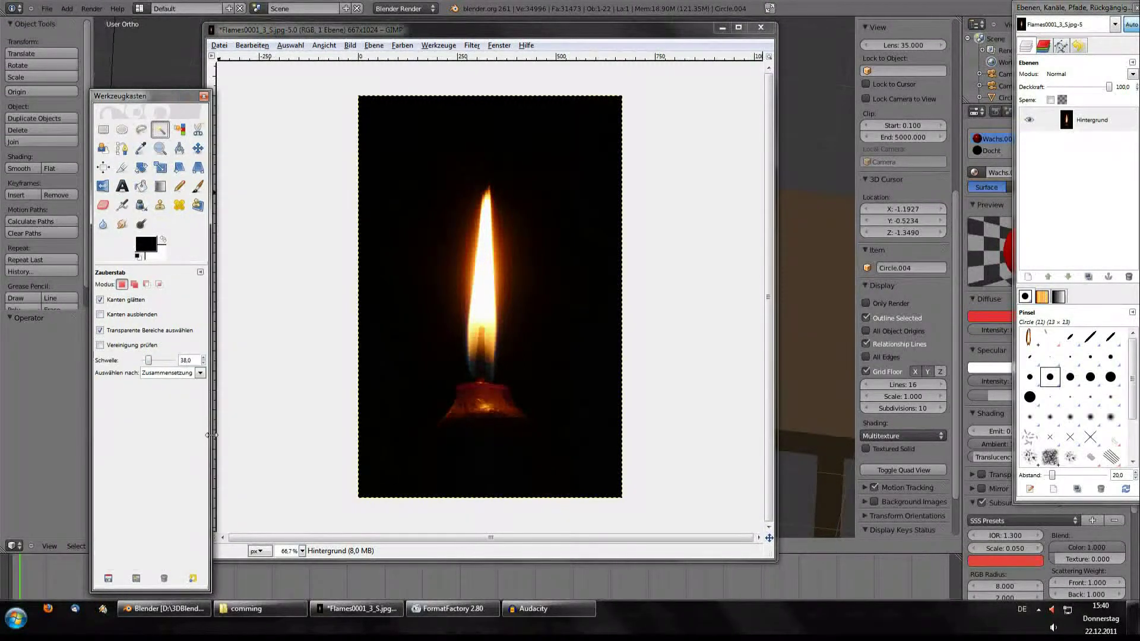
click(397, 220)
key(Delete)
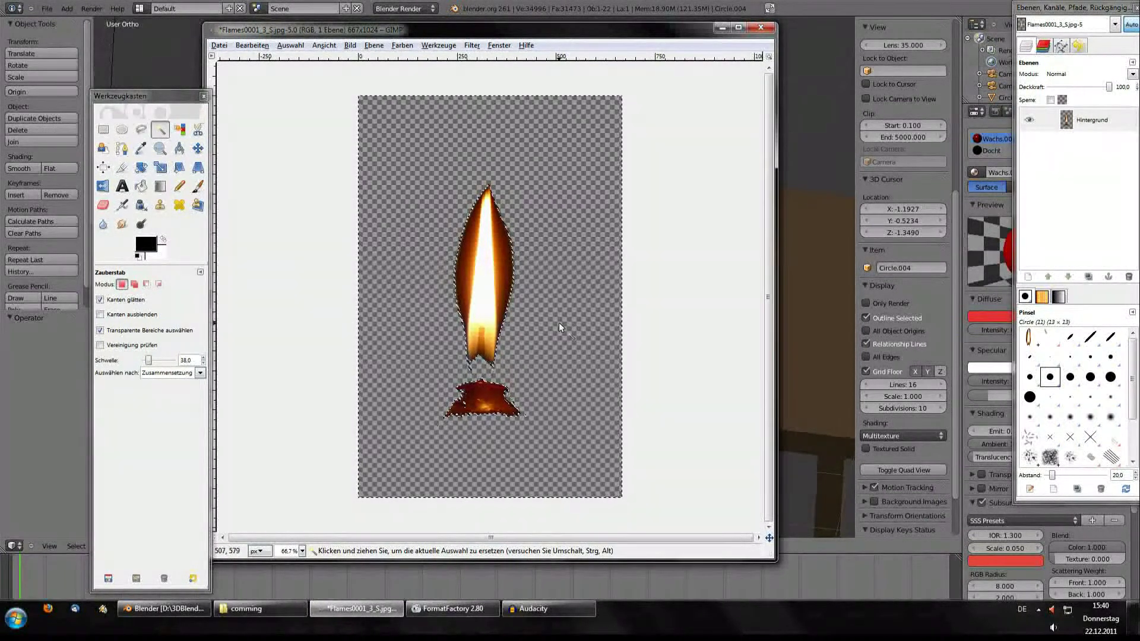
Close the duplicate image unsaved, undo the deletion, and choose Auswahl > Nichts auswählen
key(ctrl+d)
key(ctrl+w)
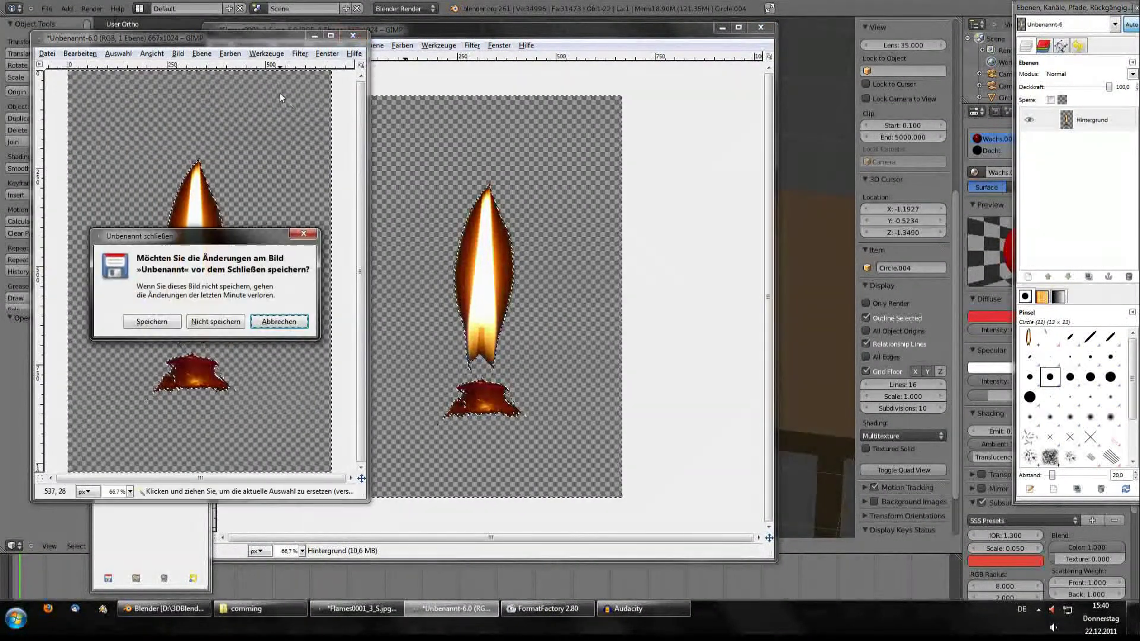
key(ctrl+d)
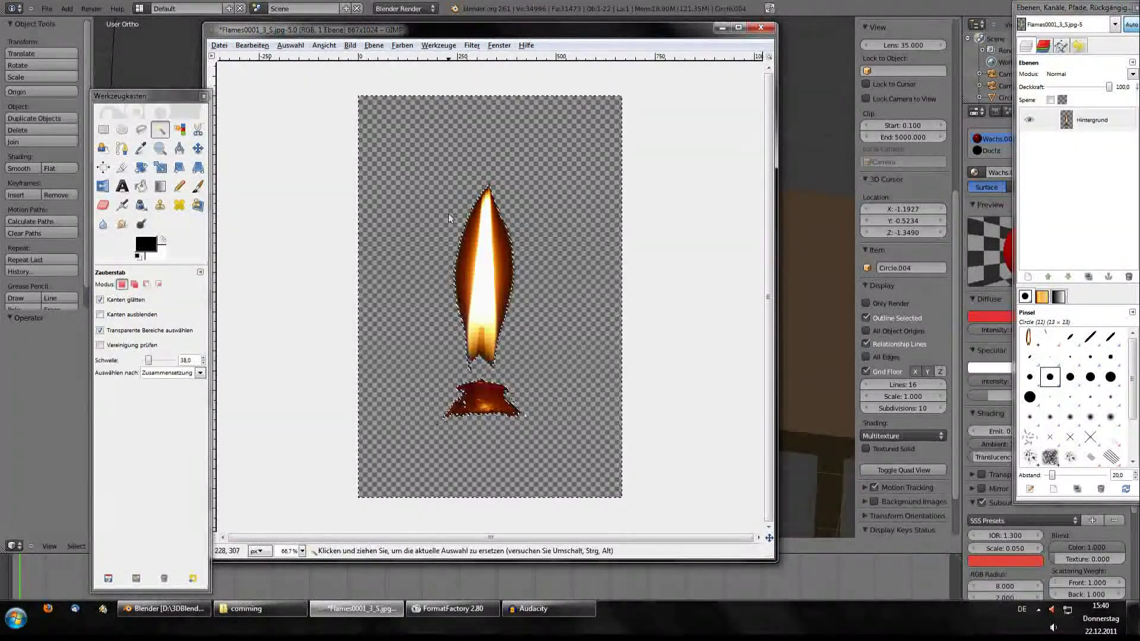
key(ctrl+z)
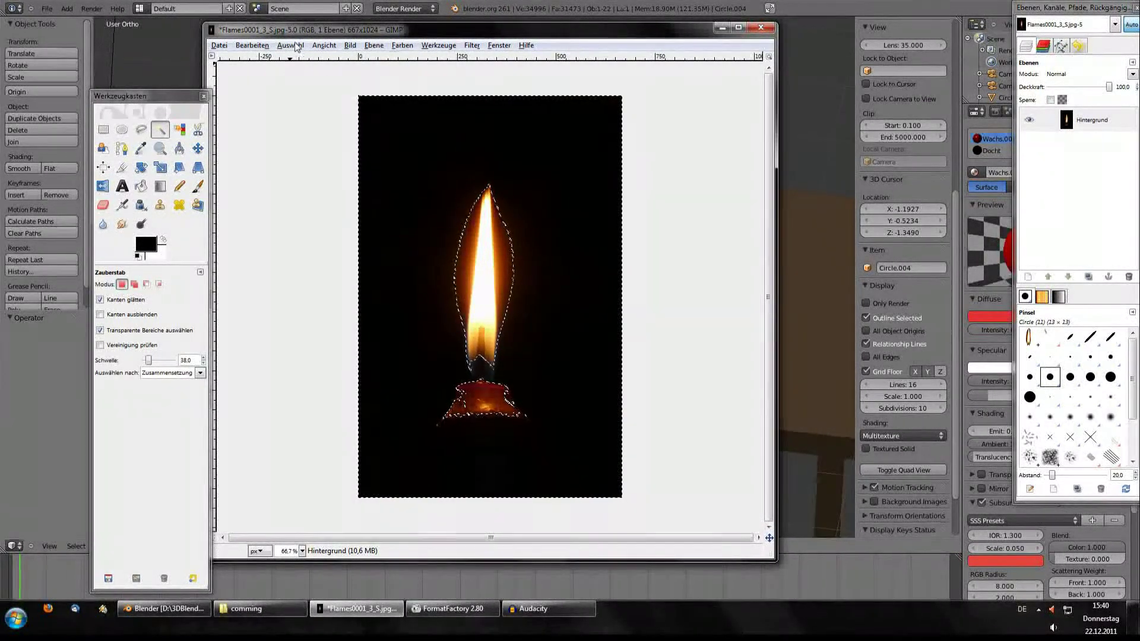
click(295, 47)
click(315, 74)
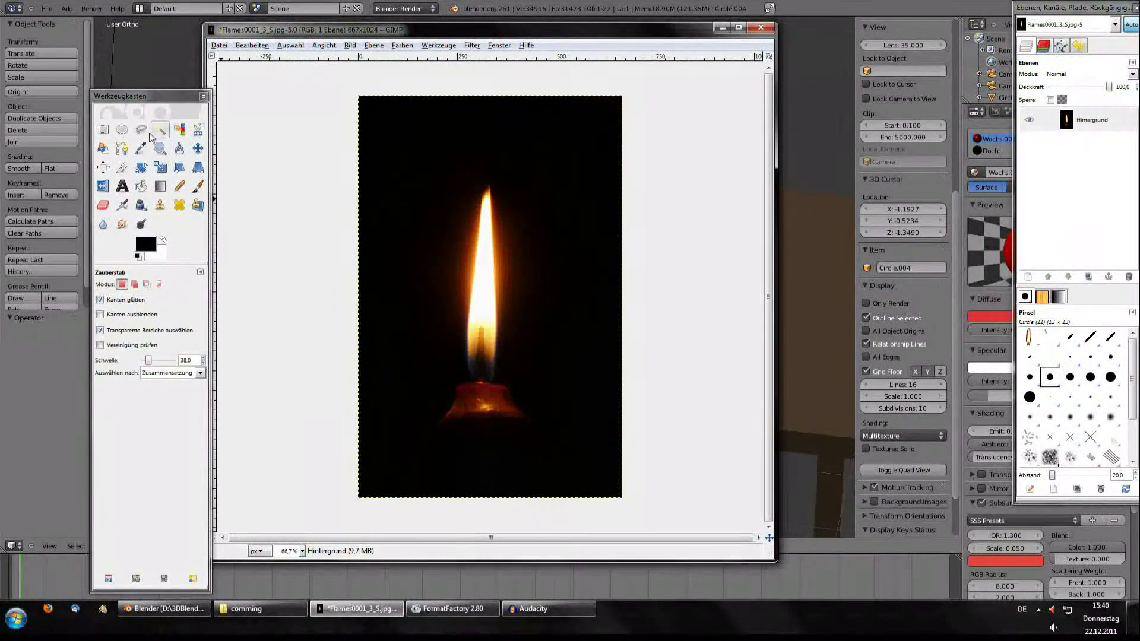
With the Paths tool, zoom in and place path points at the flame base and tip
click(121, 149)
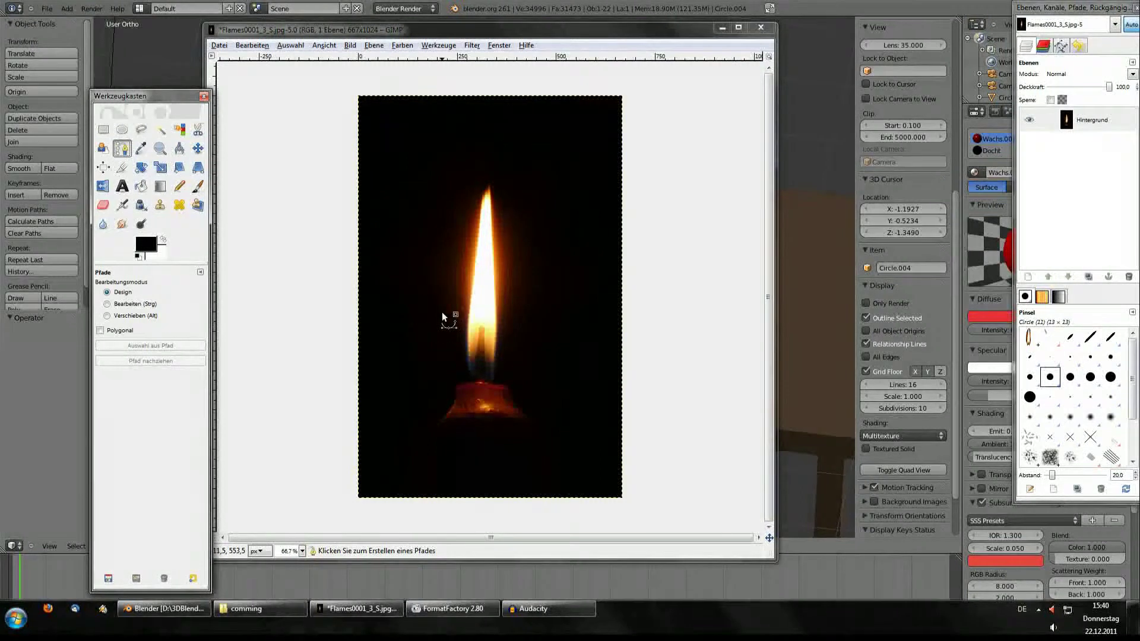
ctrl+scroll(516, 329, up, 2)
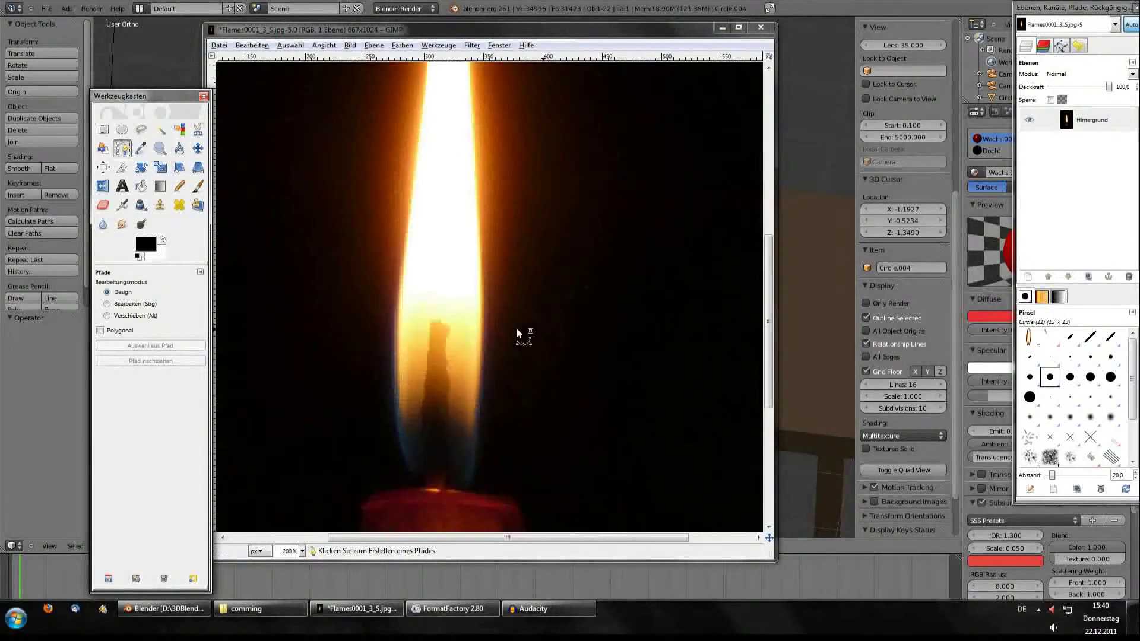
ctrl+scroll(516, 329, up, 1)
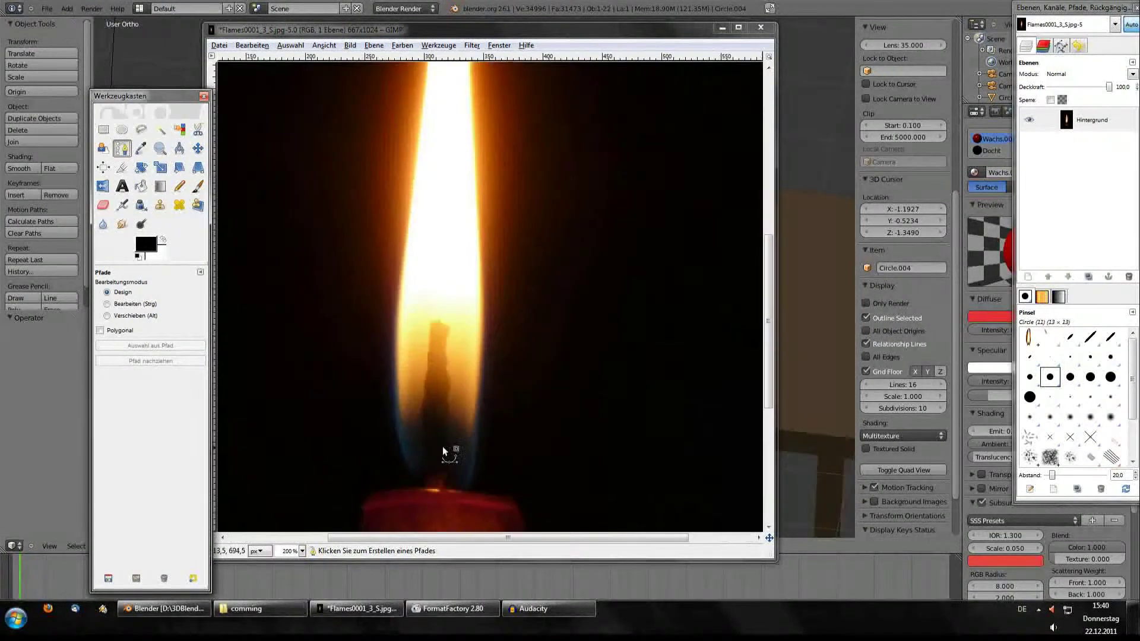
click(412, 473)
scroll(420, 205, up, 5)
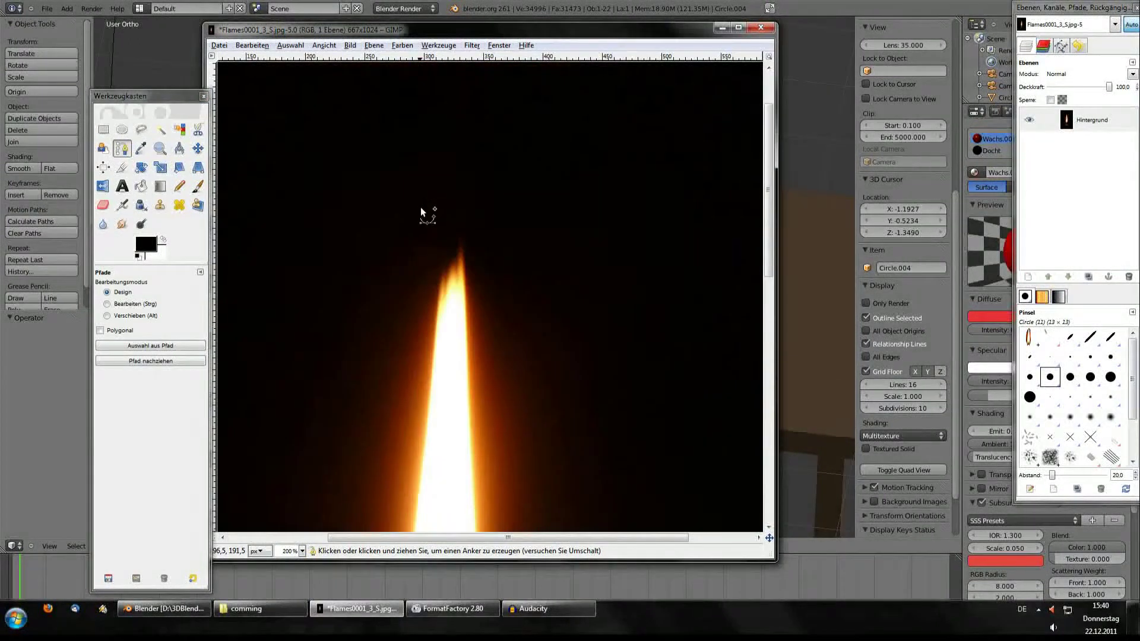
scroll(428, 202, up, 3)
click(439, 159)
scroll(448, 356, down, 5)
scroll(449, 395, down, 3)
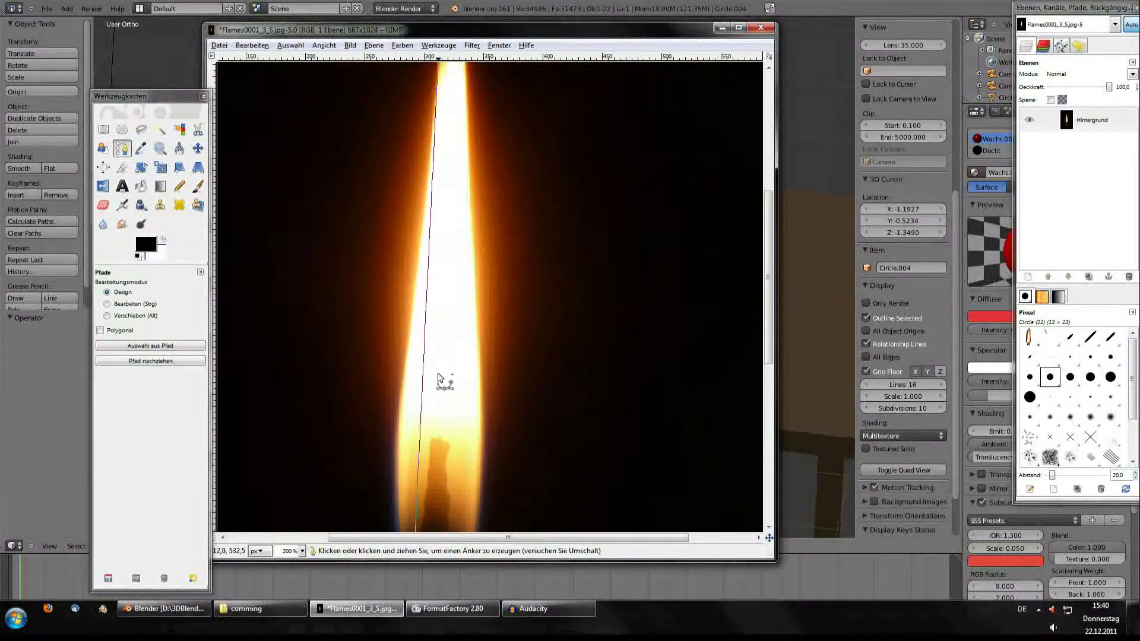
scroll(421, 380, down, 3)
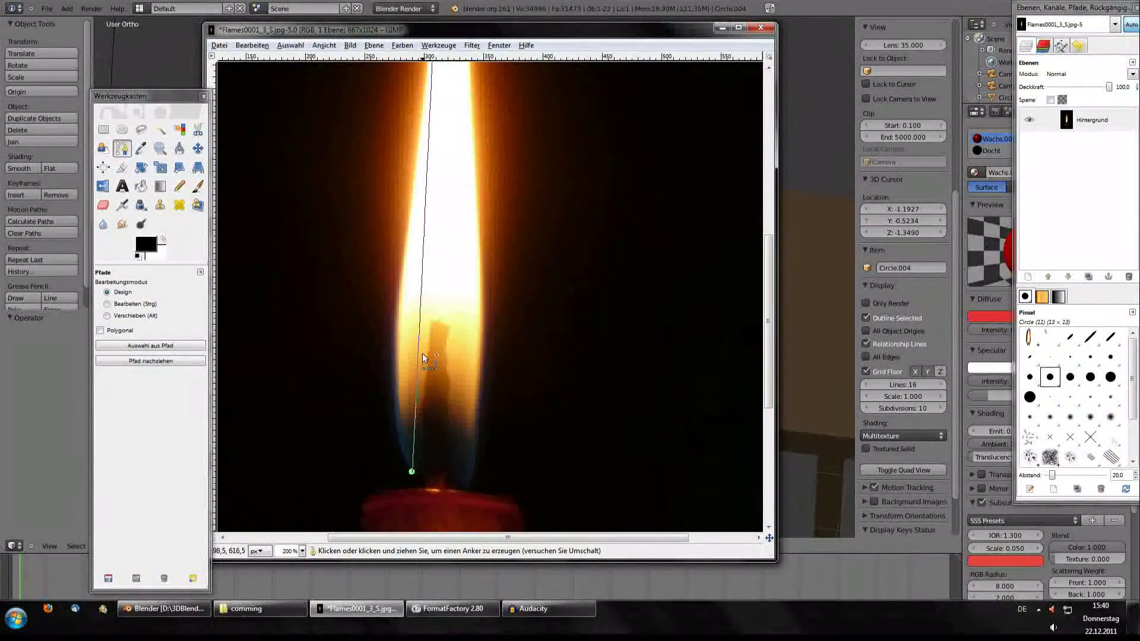
Add and curve a point along the flame's left edge, then extend the path across the tip
ctrl+click(421, 318)
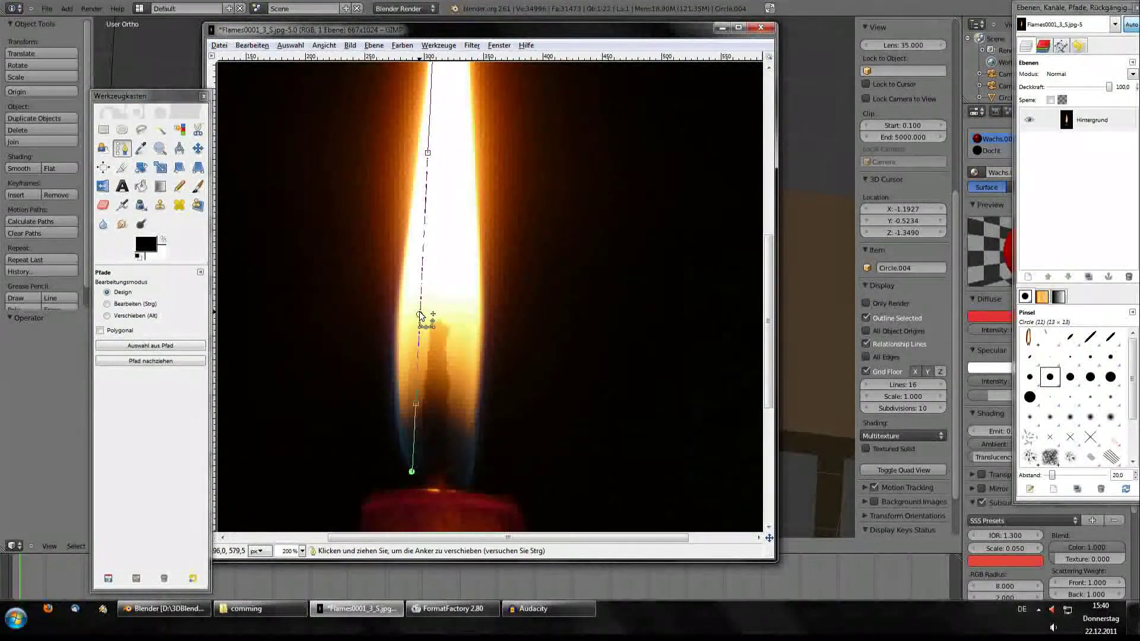
drag(420, 318, 397, 369)
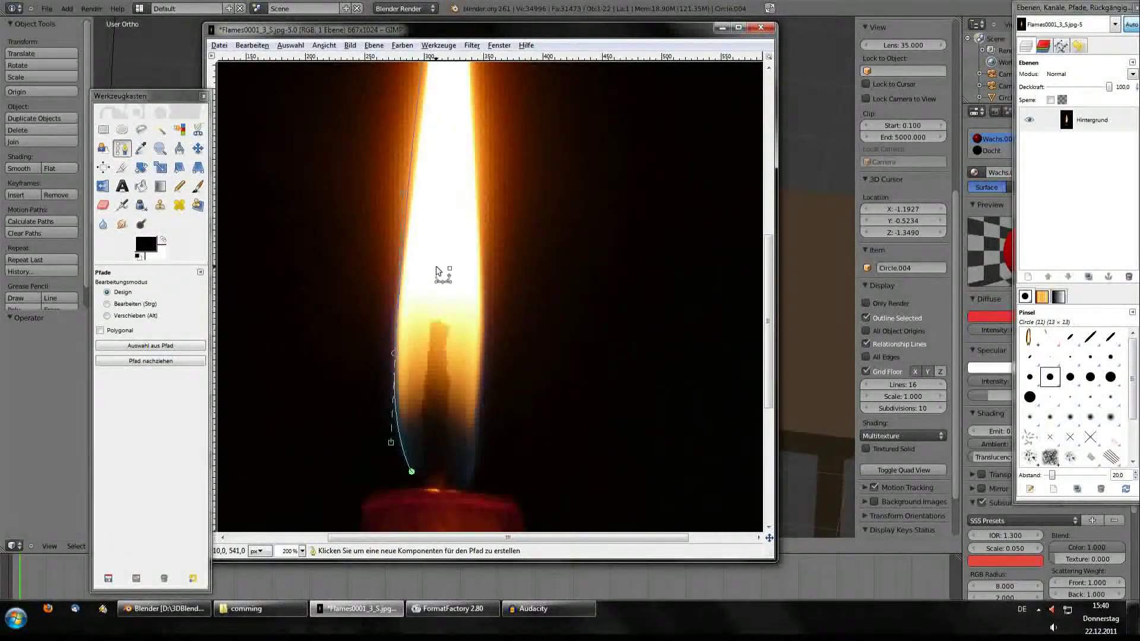
scroll(442, 261, up, 3)
scroll(441, 260, up, 3)
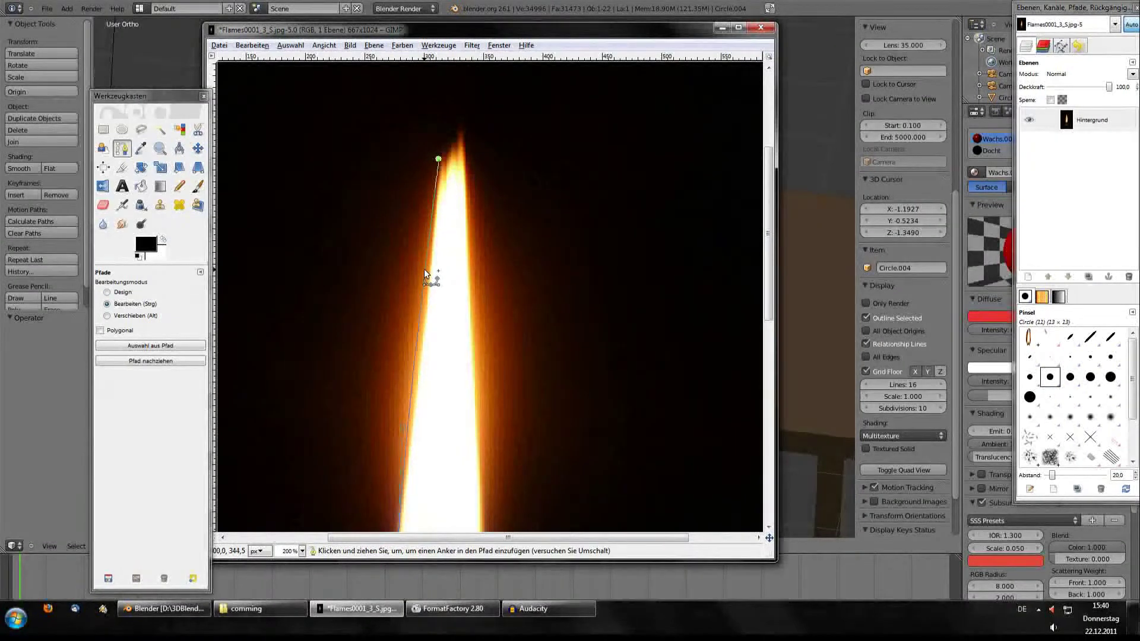
drag(424, 270, 430, 275)
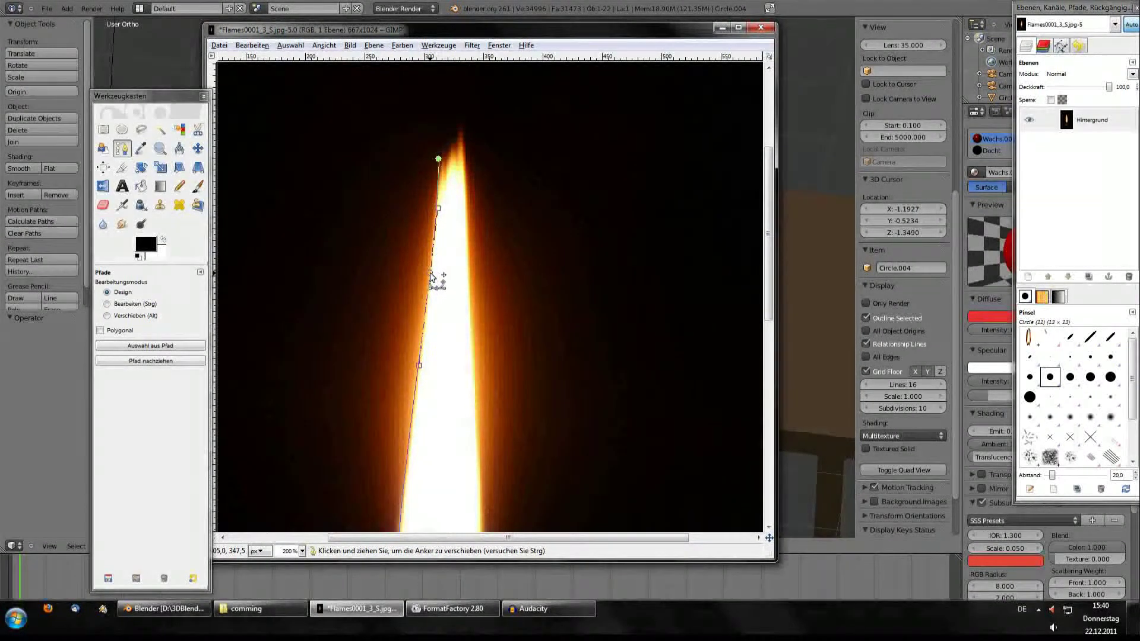
click(463, 128)
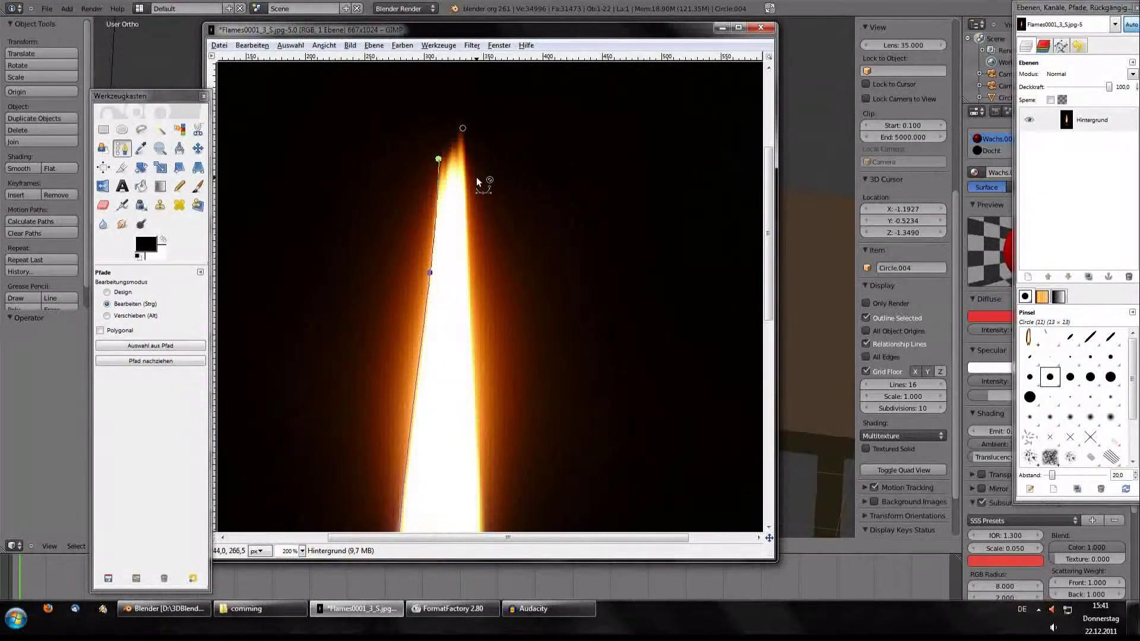
key(ctrl+z)
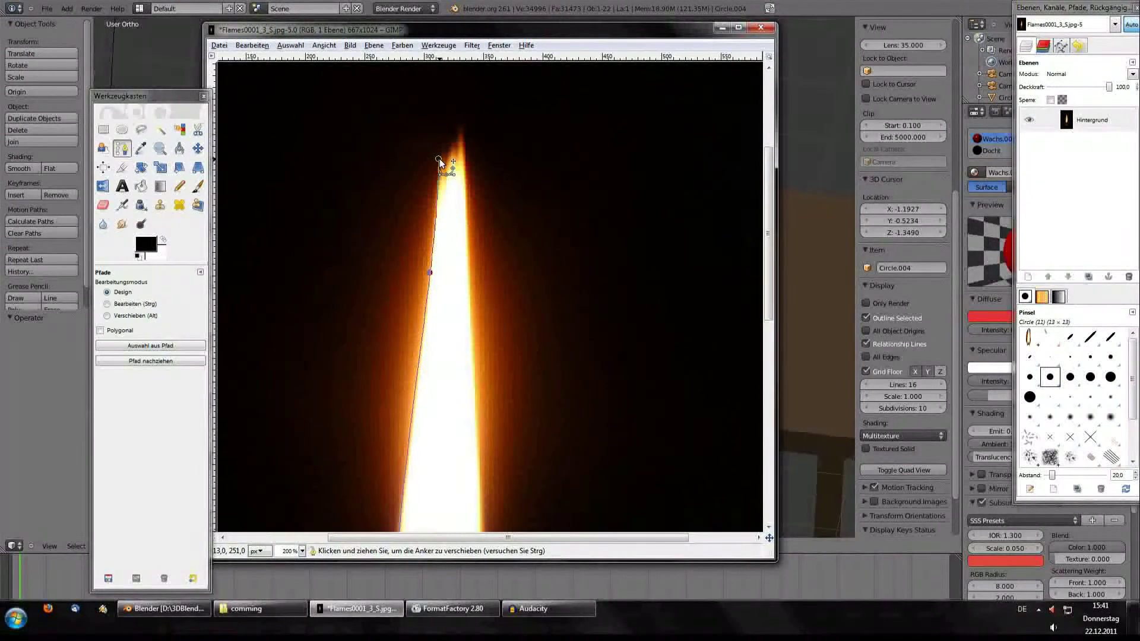
click(462, 128)
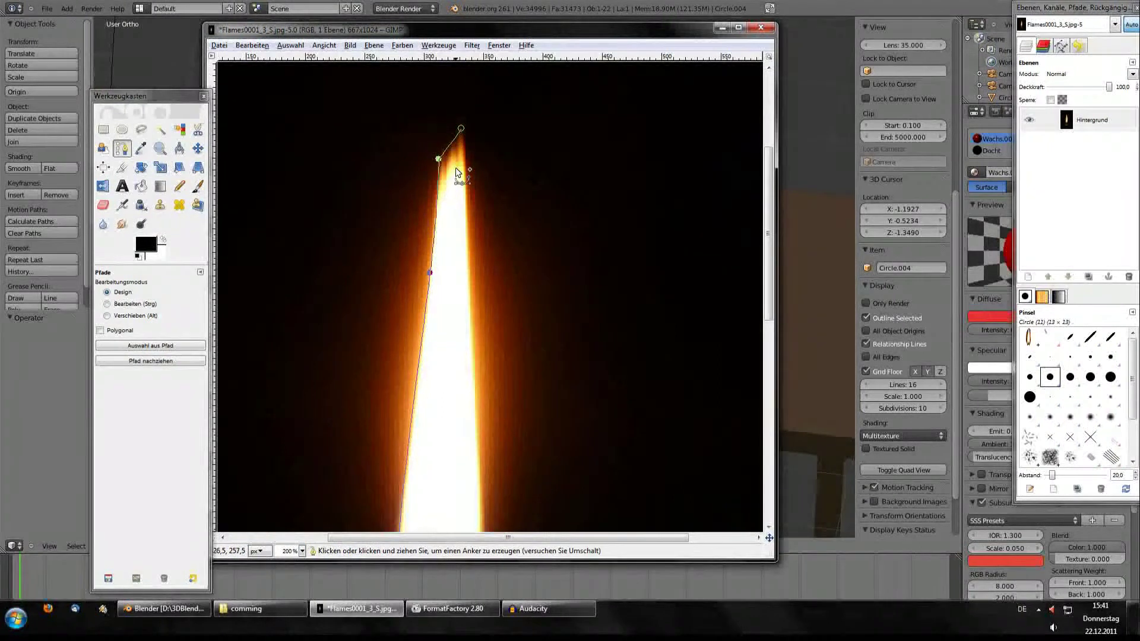
scroll(474, 178, down, 2)
scroll(474, 183, down, 2)
scroll(479, 198, down, 2)
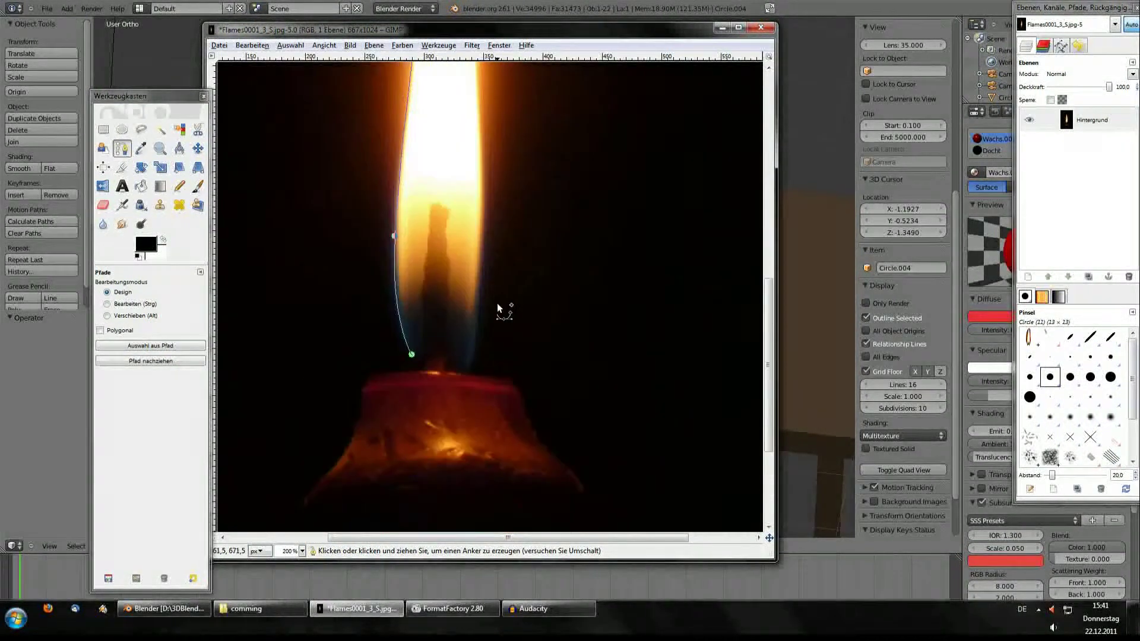
Curve the path down the flame's right side and close it above the wick
click(470, 367)
scroll(492, 364, up, 9)
scroll(490, 357, down, 6)
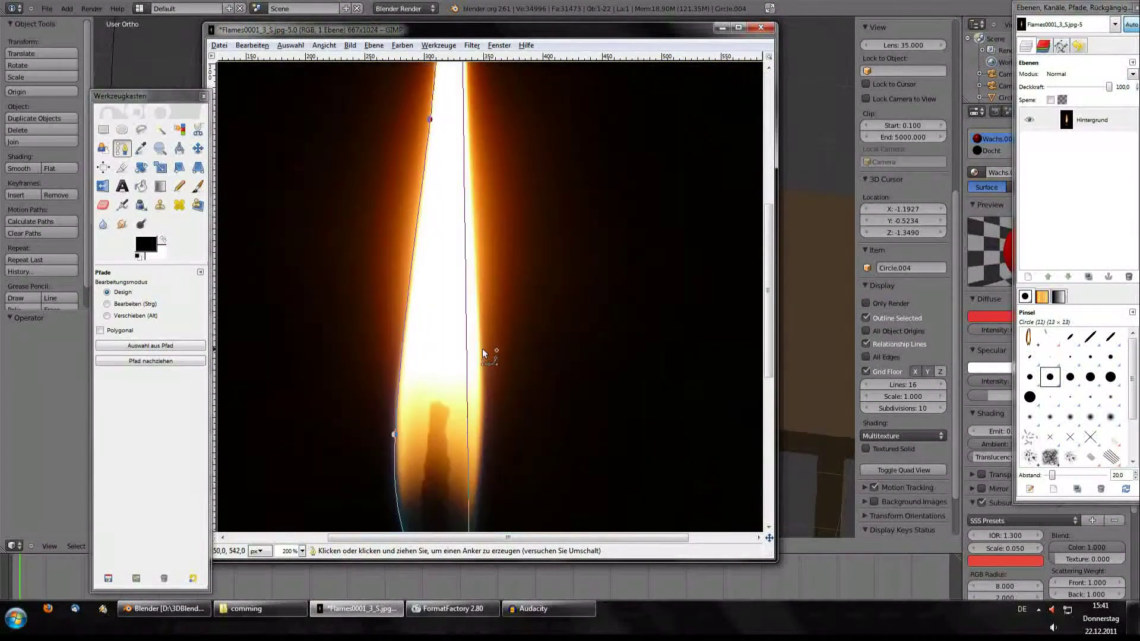
mouse_move(467, 325)
mouse_down()
mouse_move(486, 331)
mouse_move(481, 394)
mouse_up()
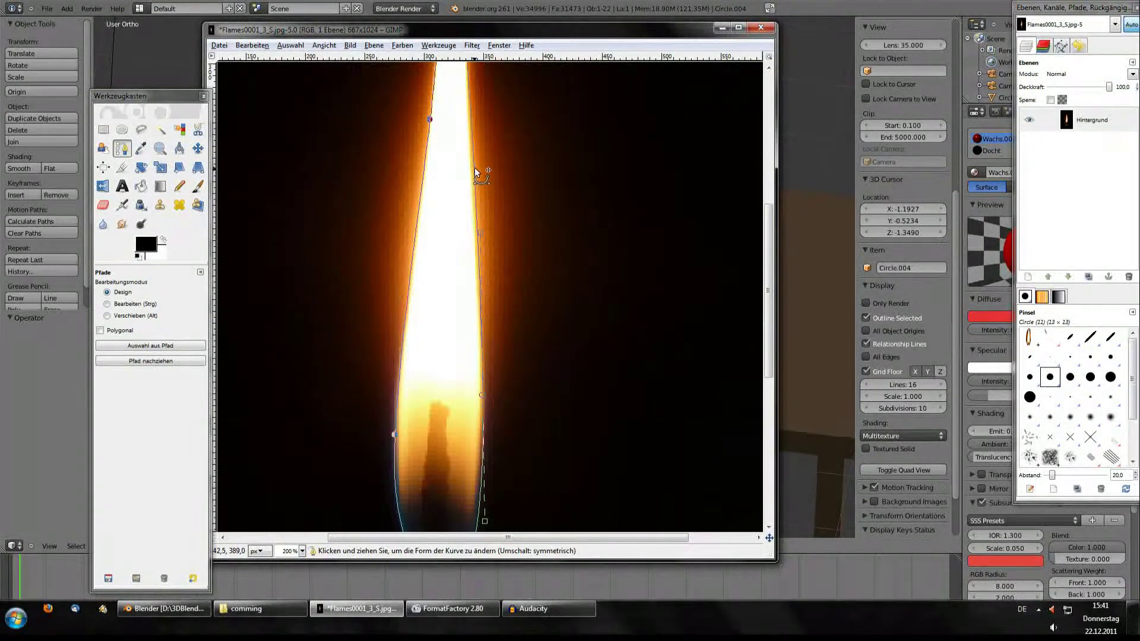
scroll(493, 256, up, 3)
scroll(493, 256, down, 8)
scroll(487, 274, up, 2)
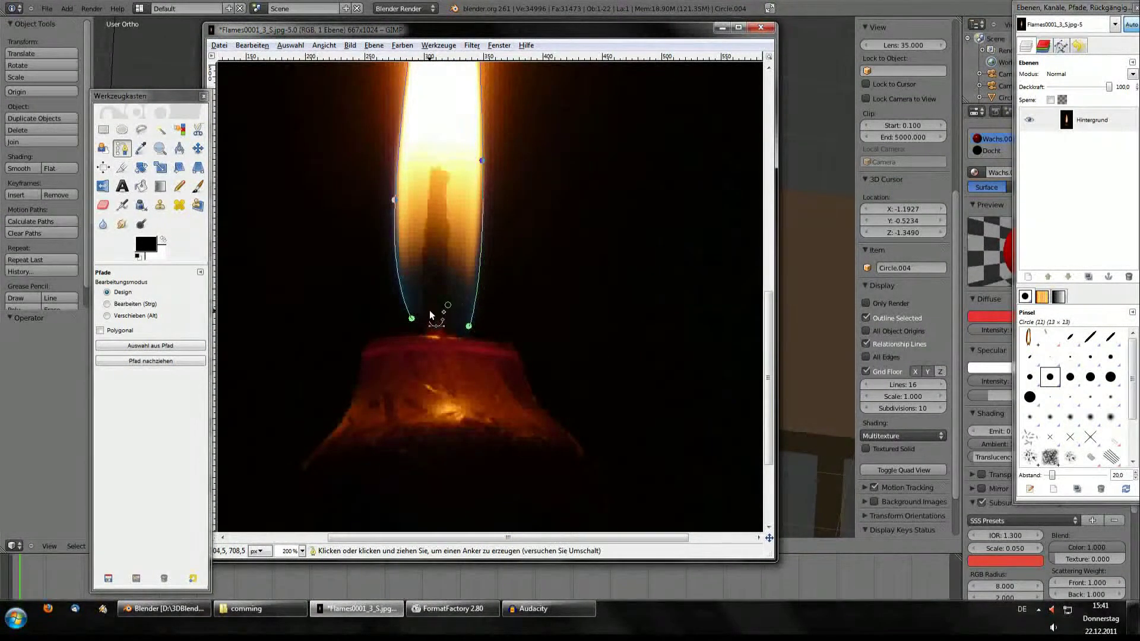
ctrl+click(468, 326)
click(425, 299)
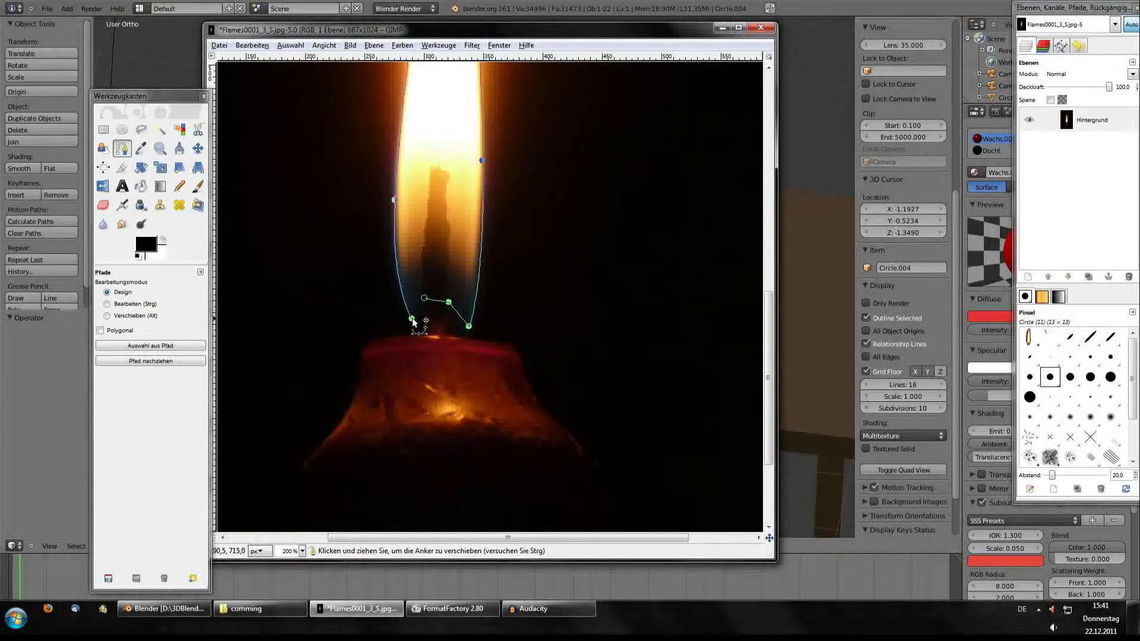
click(412, 319)
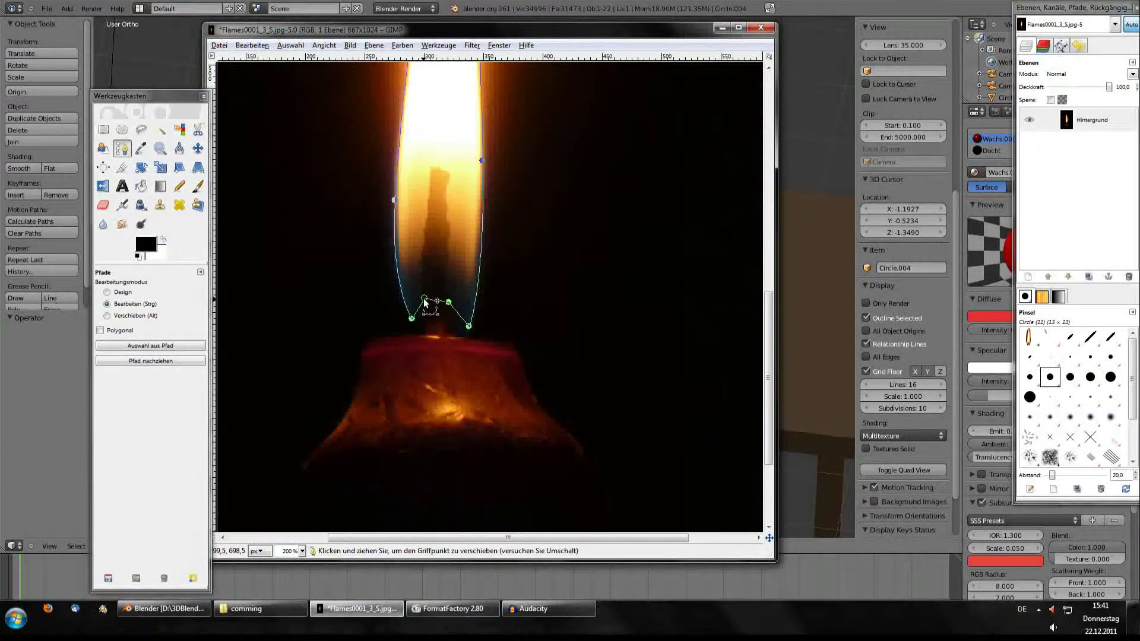
scroll(465, 321, up, 5)
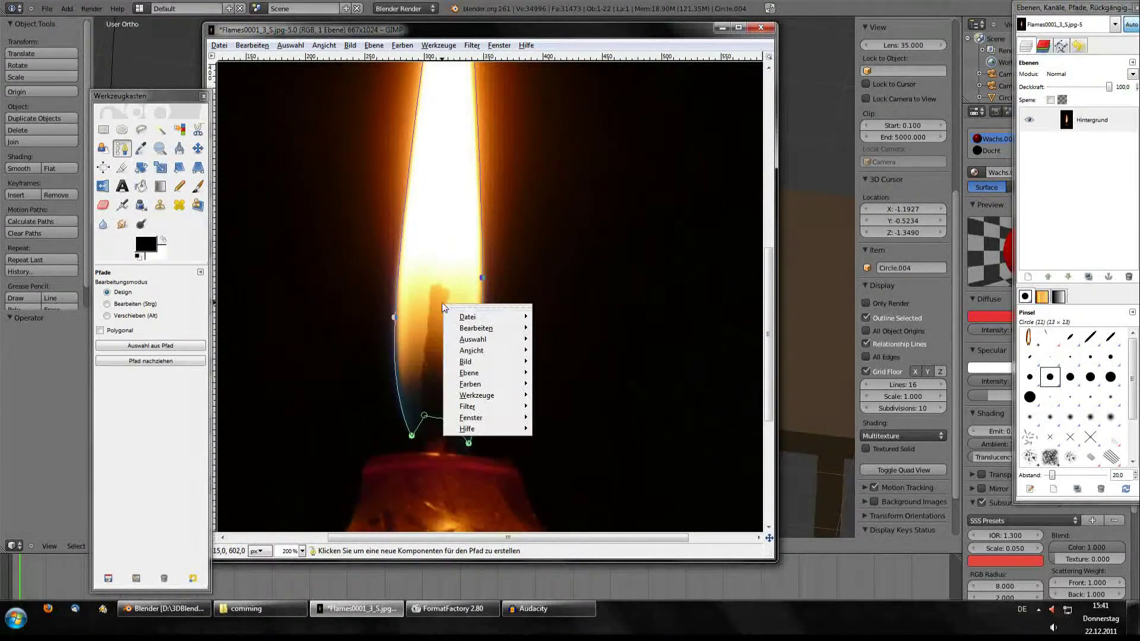
Turn the flame path into a selection and invert it so the background is selected
right_click(443, 303)
mouse_move(473, 340)
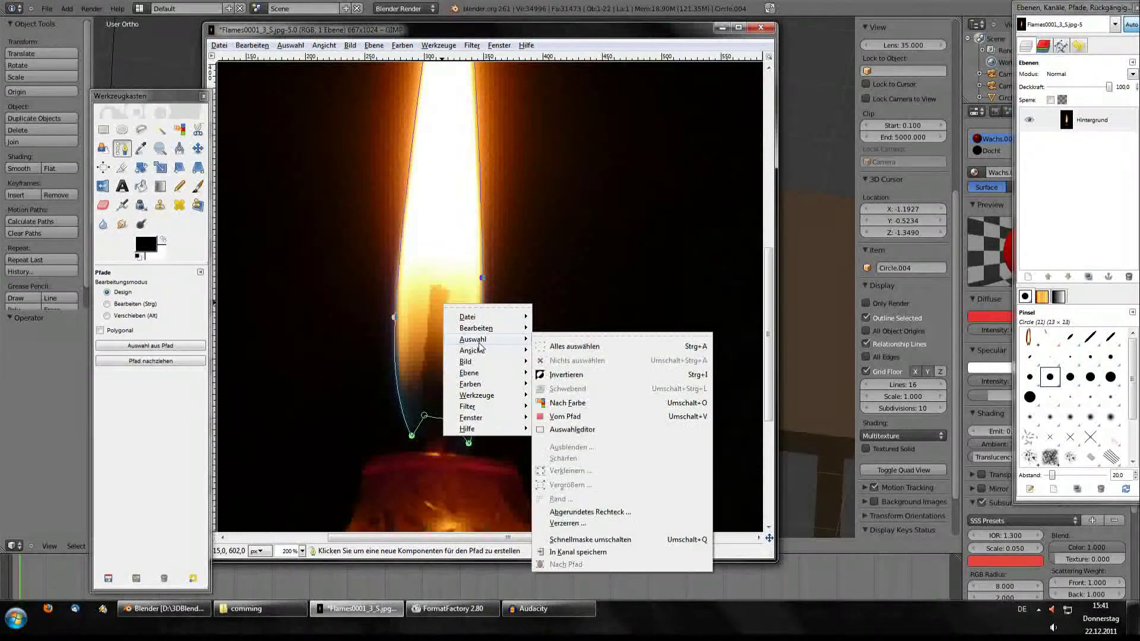
click(429, 287)
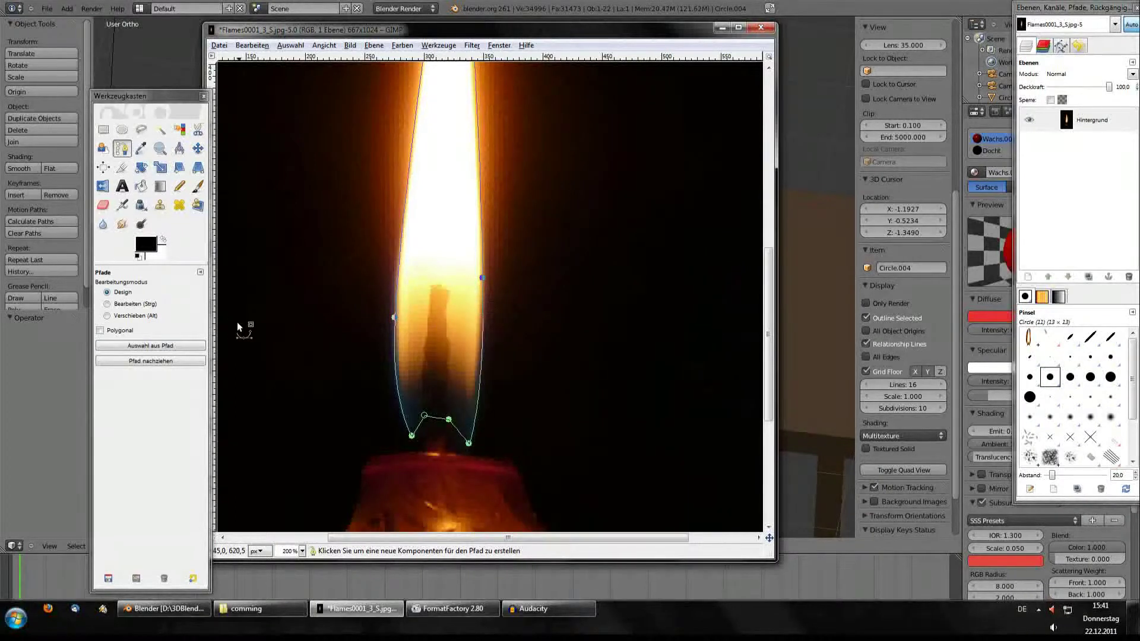
click(161, 346)
scroll(500, 355, up, 10)
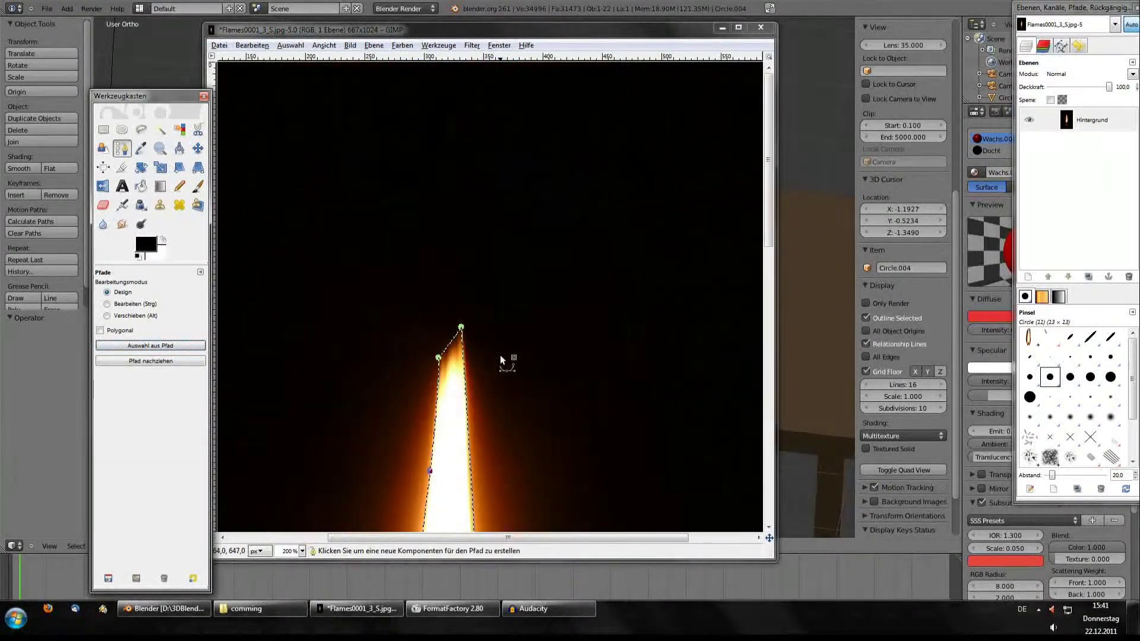
scroll(500, 355, down, 5)
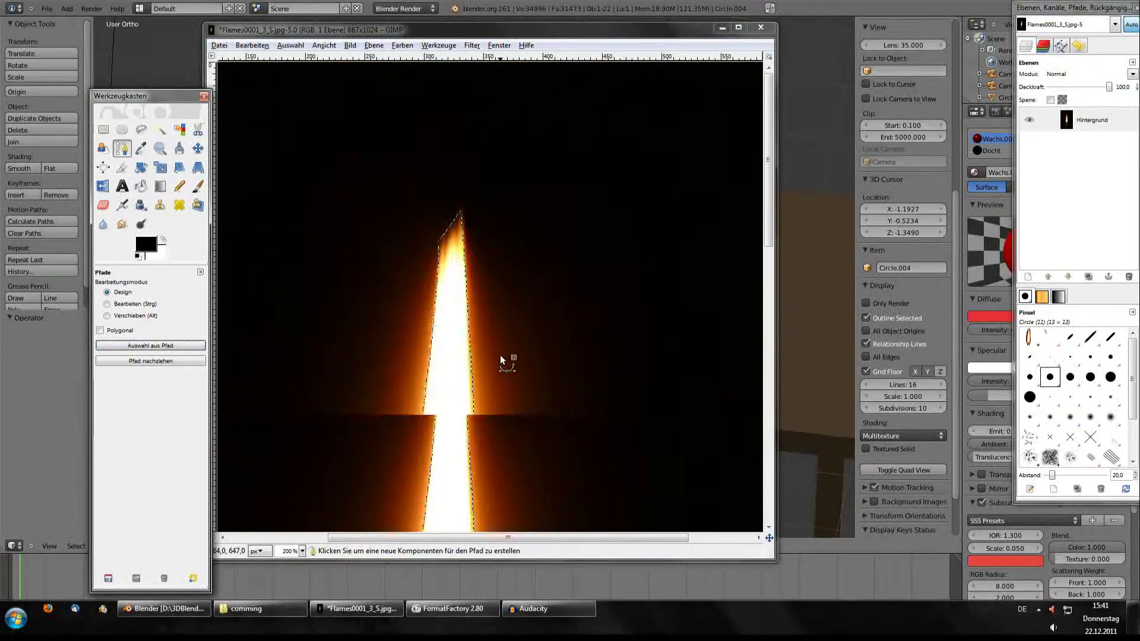
click(290, 45)
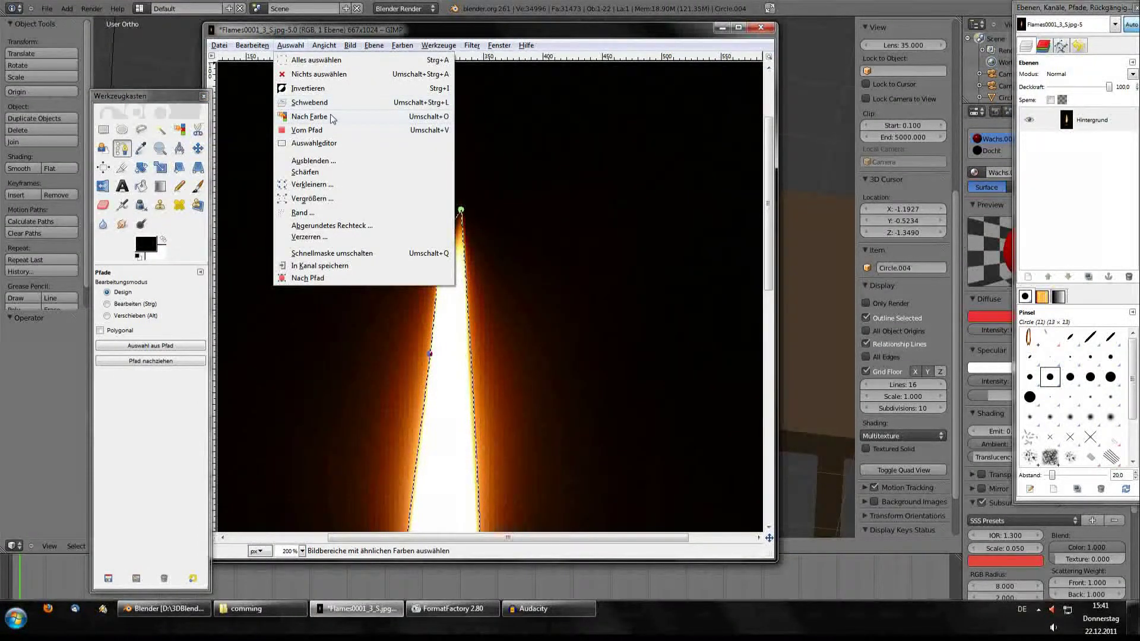
click(297, 89)
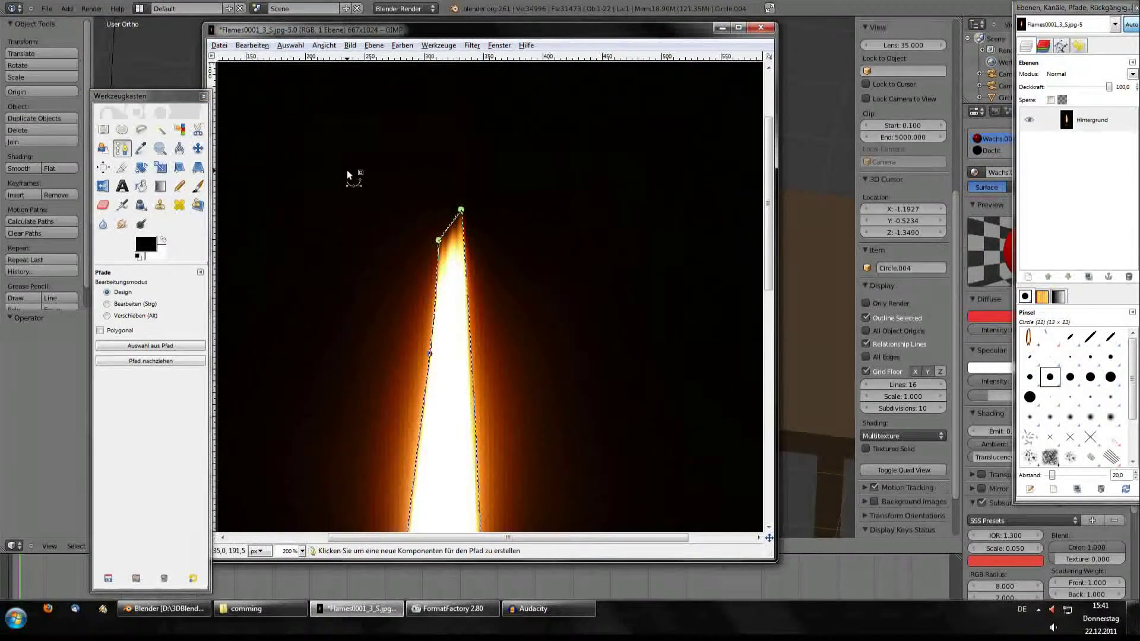
Delete the dark background around the flame
click(290, 45)
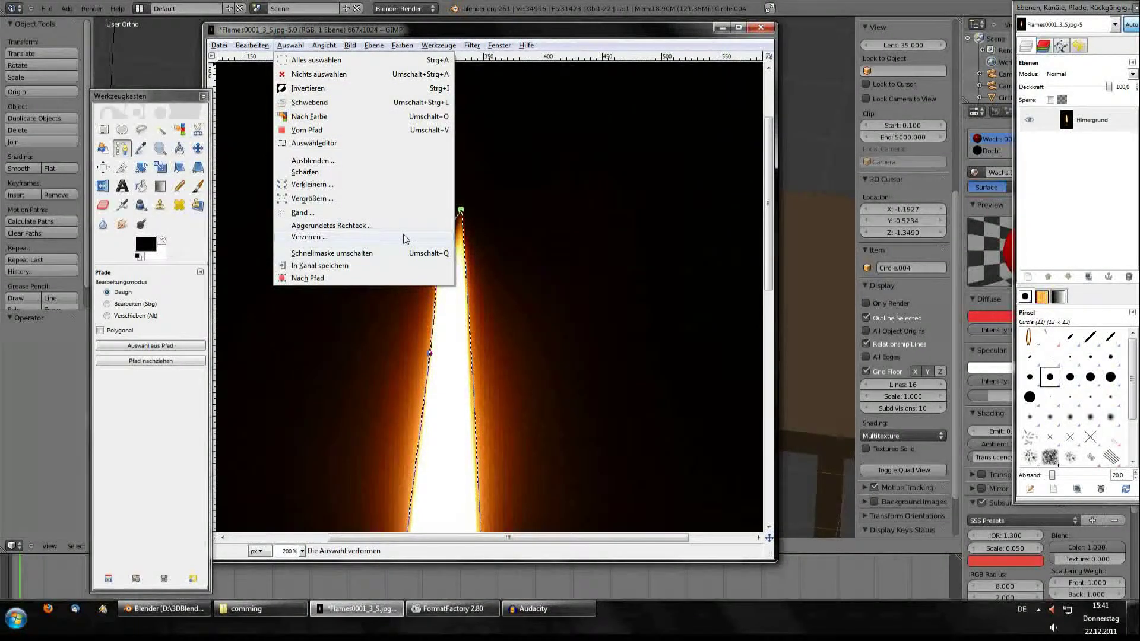
click(496, 270)
scroll(497, 270, down, 5)
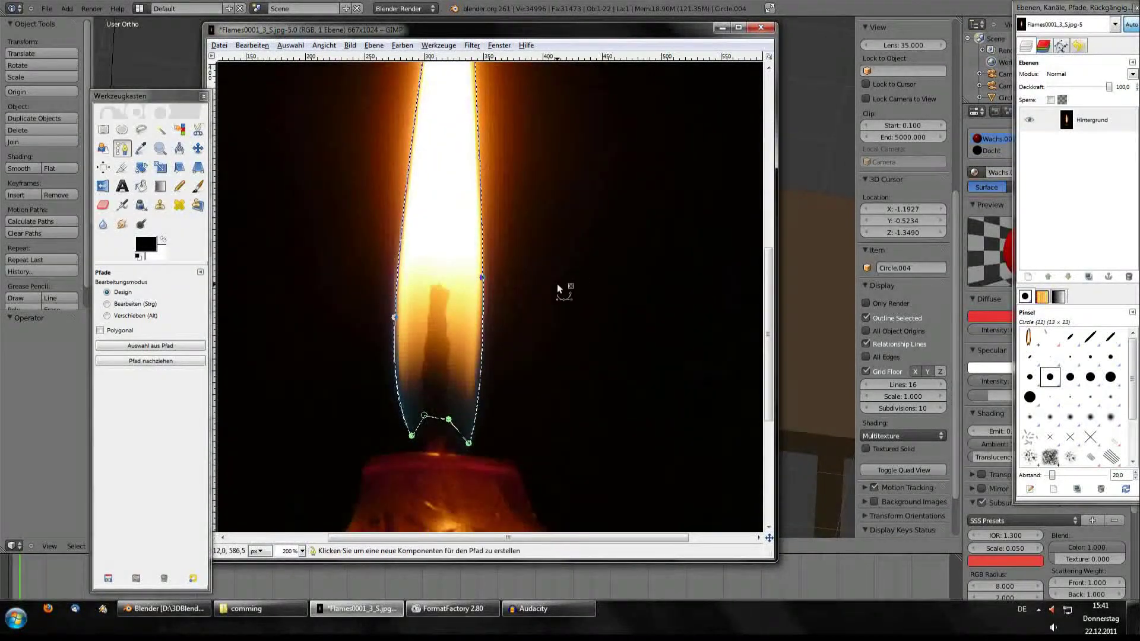
key(Delete)
scroll(557, 283, up, 5)
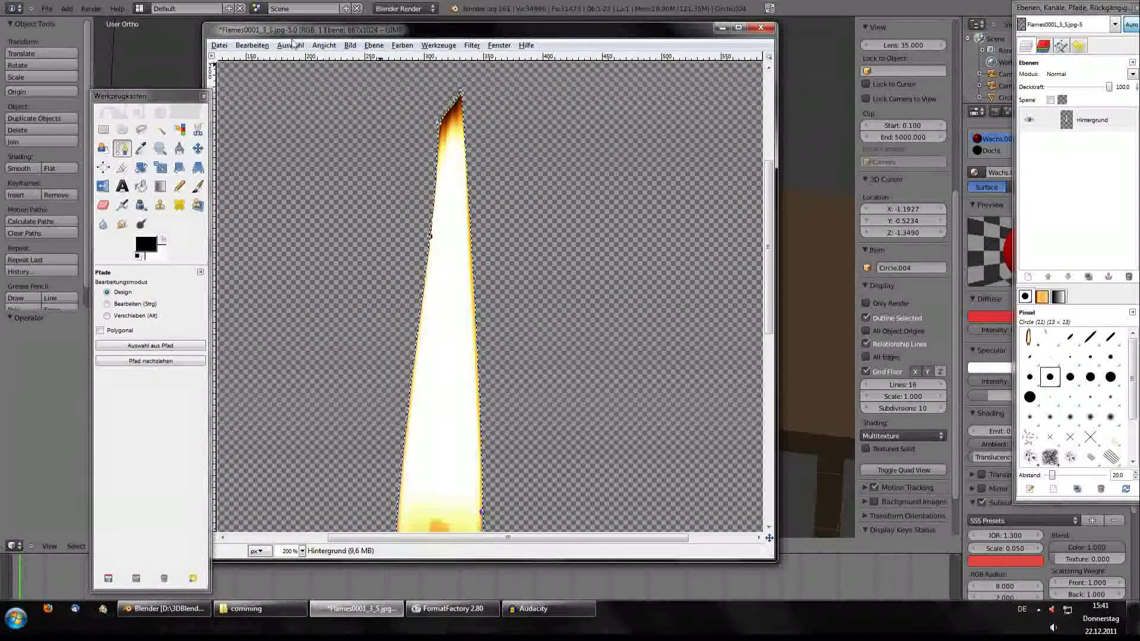
Remove the selection with Auswahl > Nichts auswählen
click(291, 45)
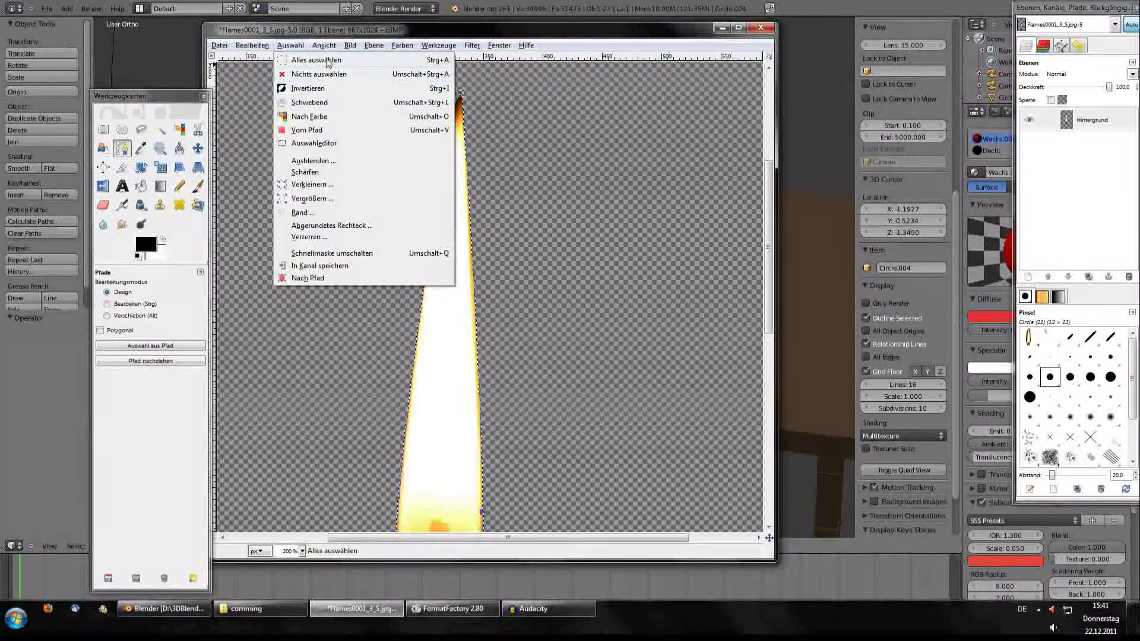
click(329, 74)
scroll(419, 186, down, 5)
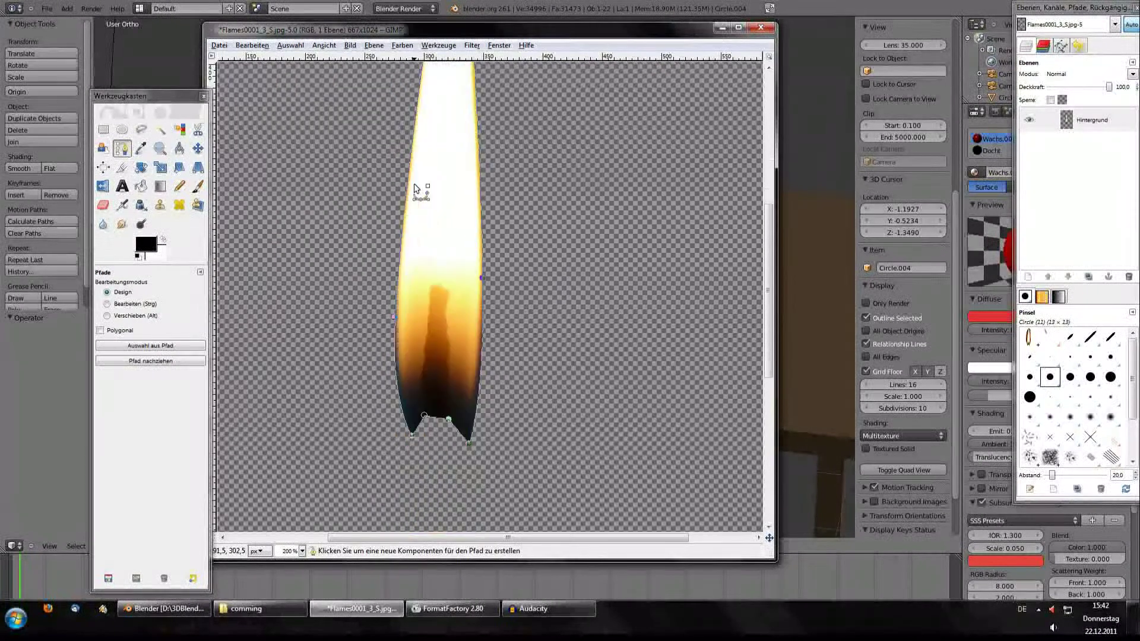
scroll(419, 185, up, 2)
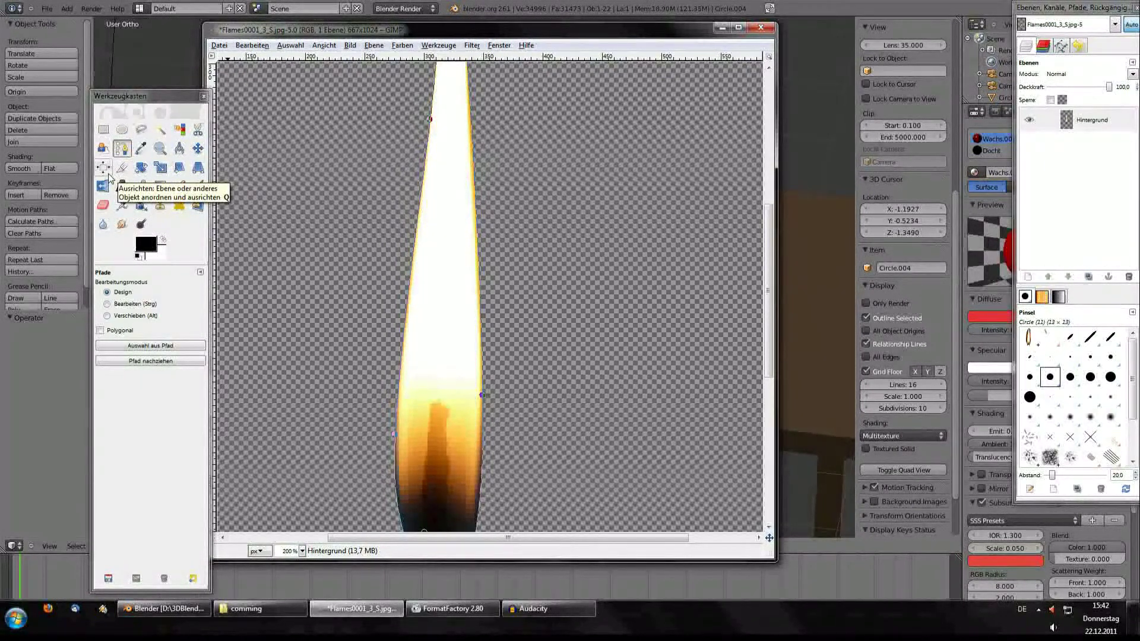
ctrl+scroll(517, 223, down, 3)
Crop the flame image from 667×1024 down to a tight 121×512 pixel area
ctrl+scroll(517, 223, up, 1)
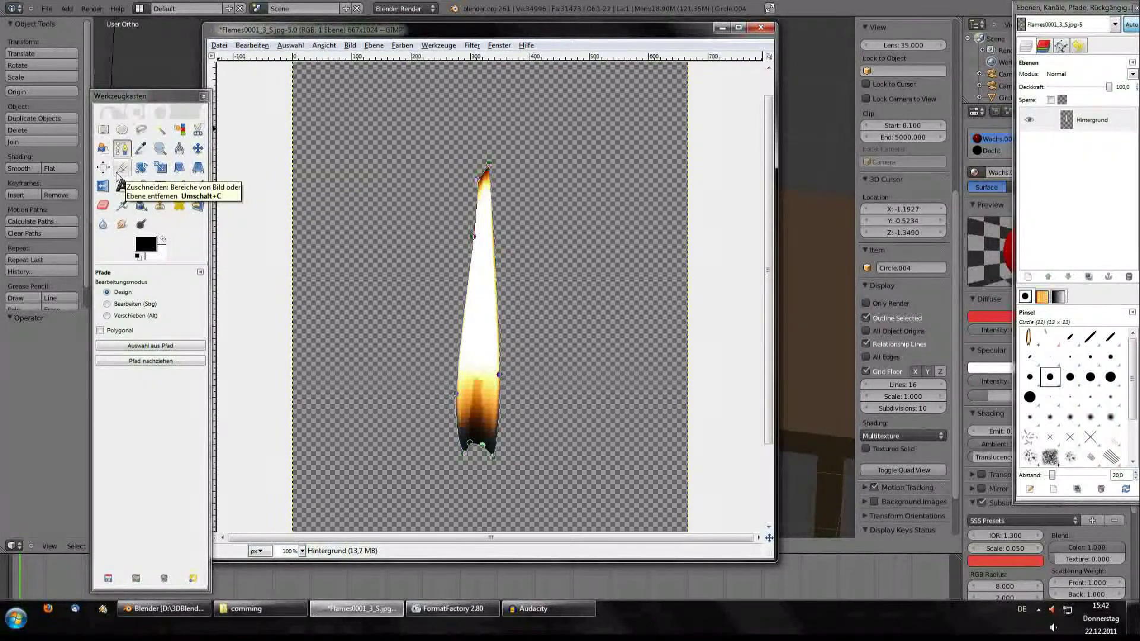
click(118, 173)
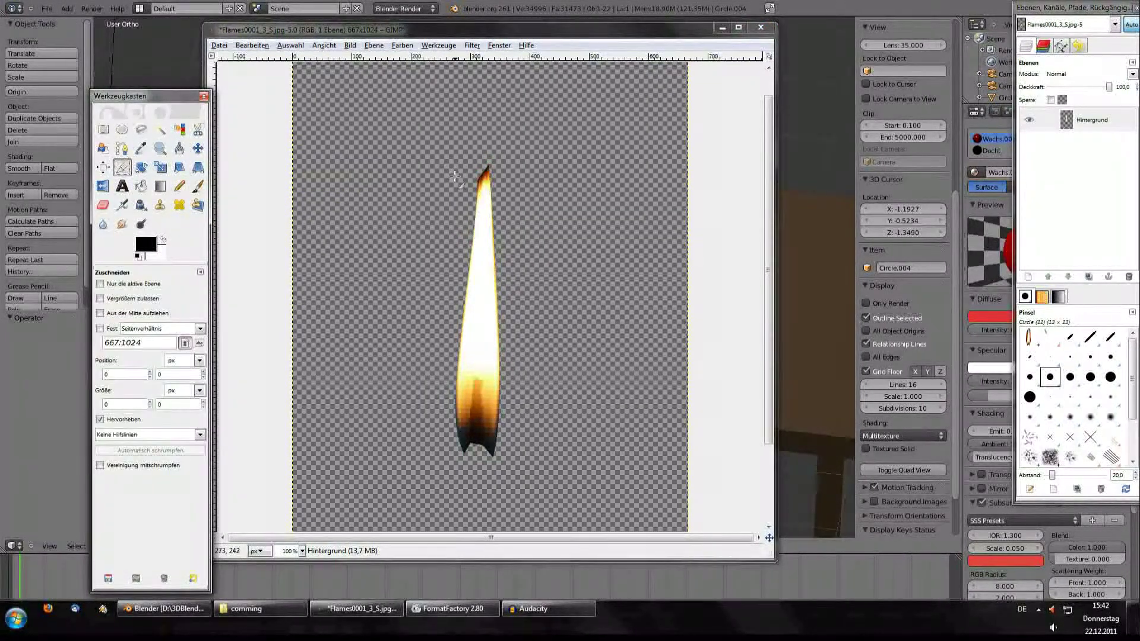
drag(461, 162, 512, 458)
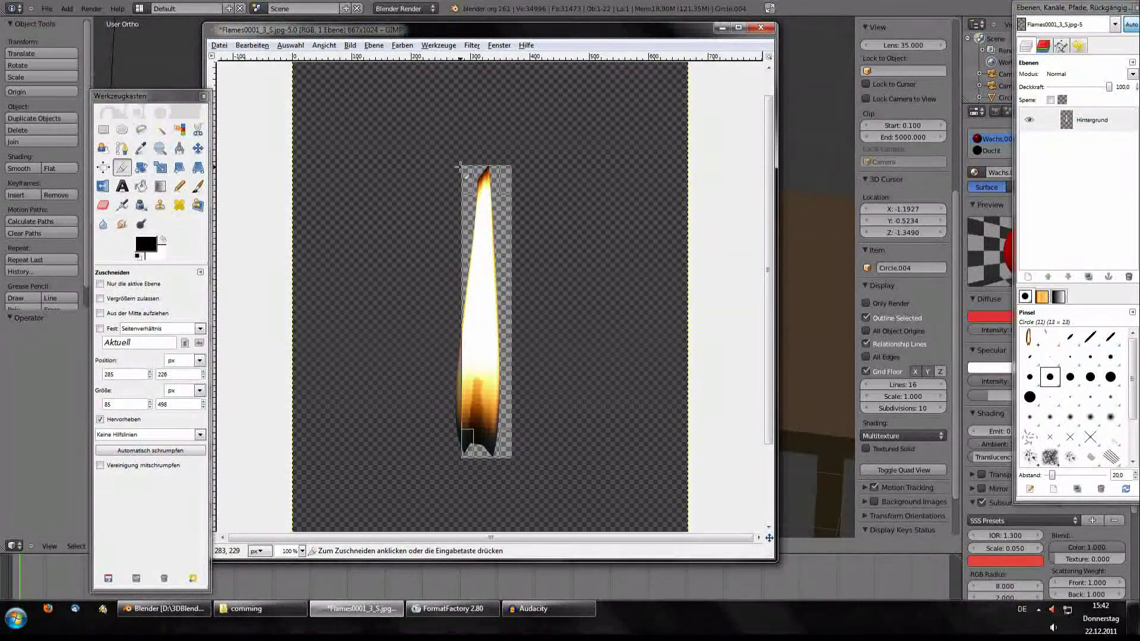
click(451, 167)
mouse_move(451, 166)
mouse_down()
mouse_move(469, 178)
mouse_move(517, 464)
mouse_up()
click(429, 175)
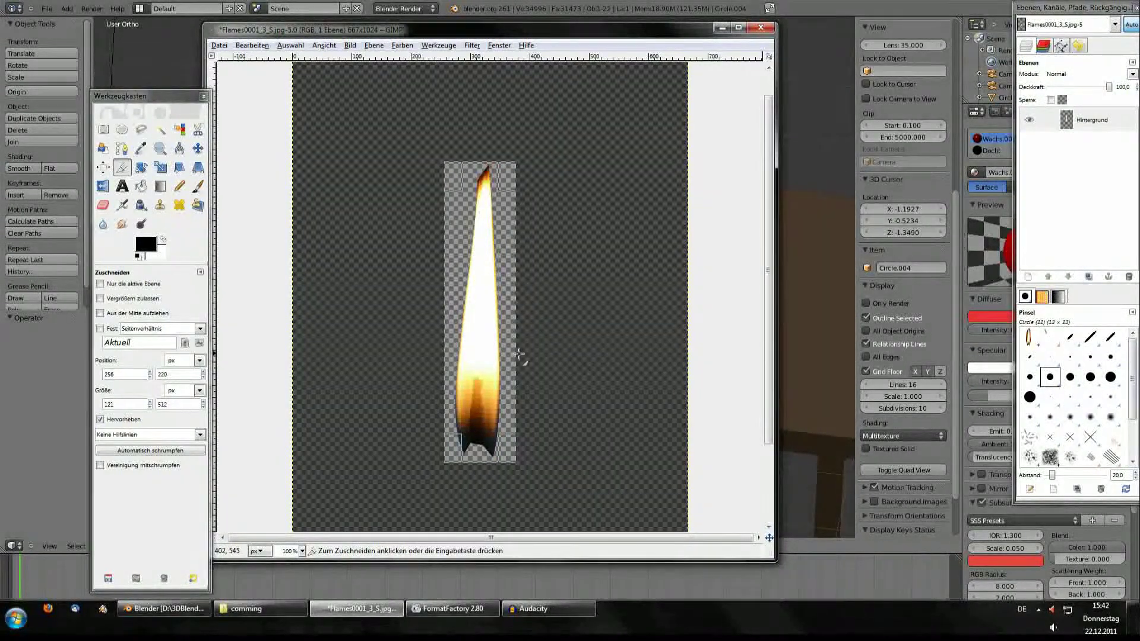
right_click(509, 355)
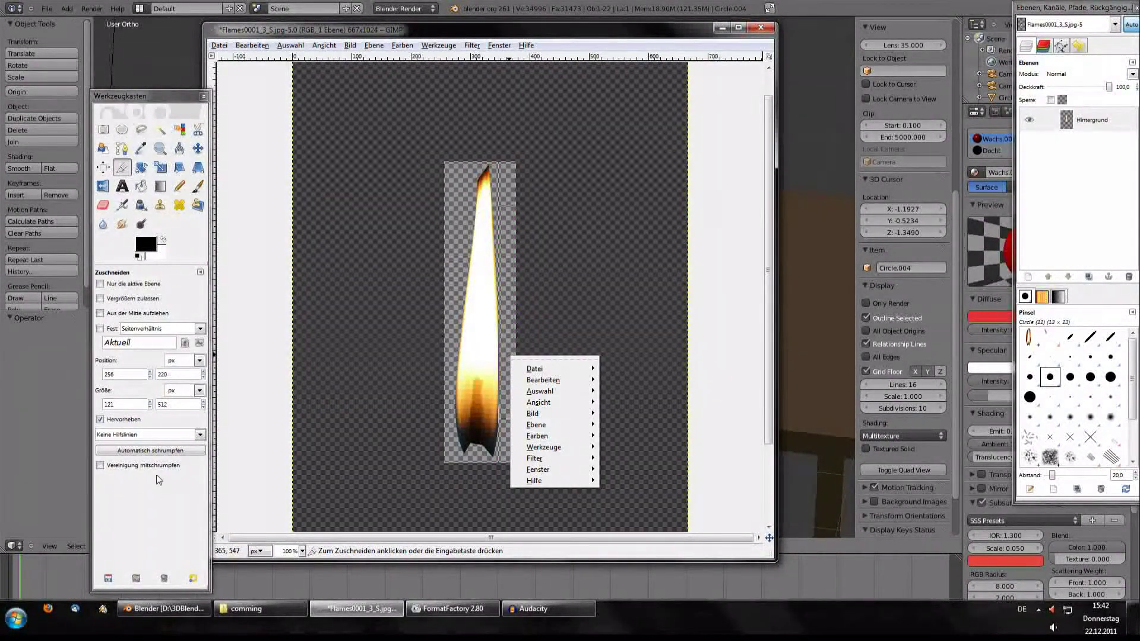
click(162, 498)
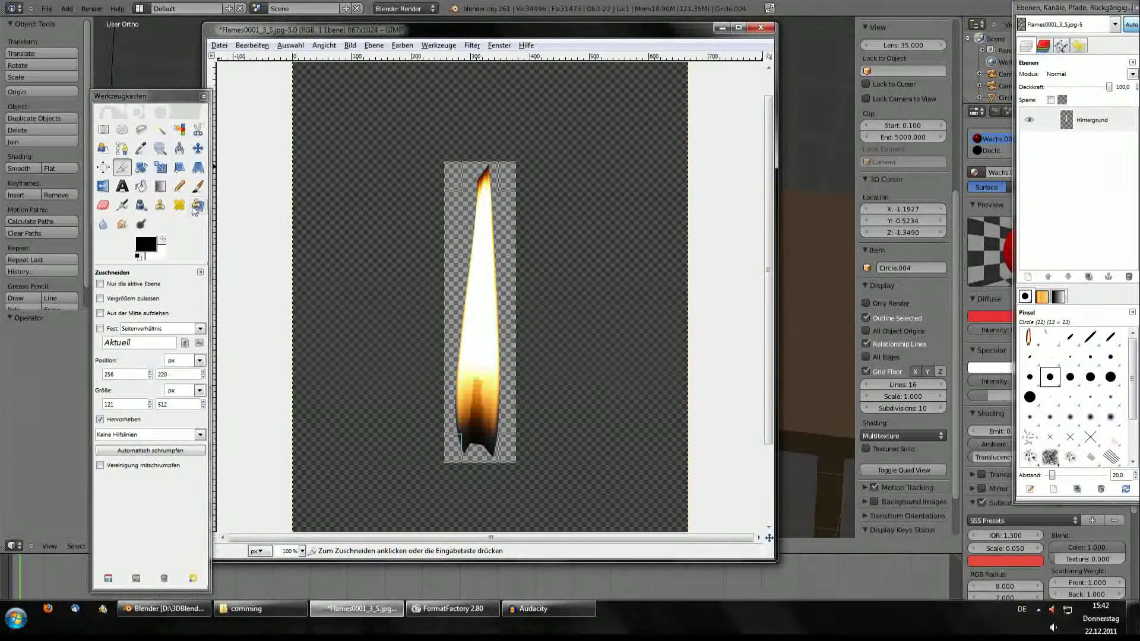
right_click(475, 187)
click(457, 187)
click(483, 221)
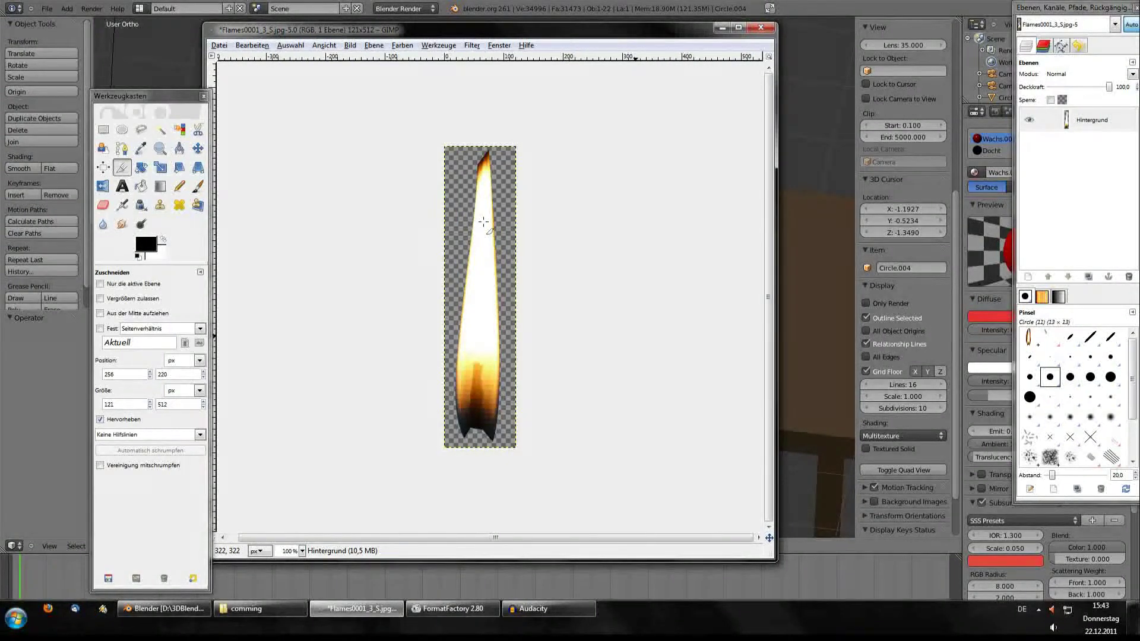
Save the flame under Speichern unter as Flames0001_3_S.png, choosing PNG-Bild as file type
click(223, 48)
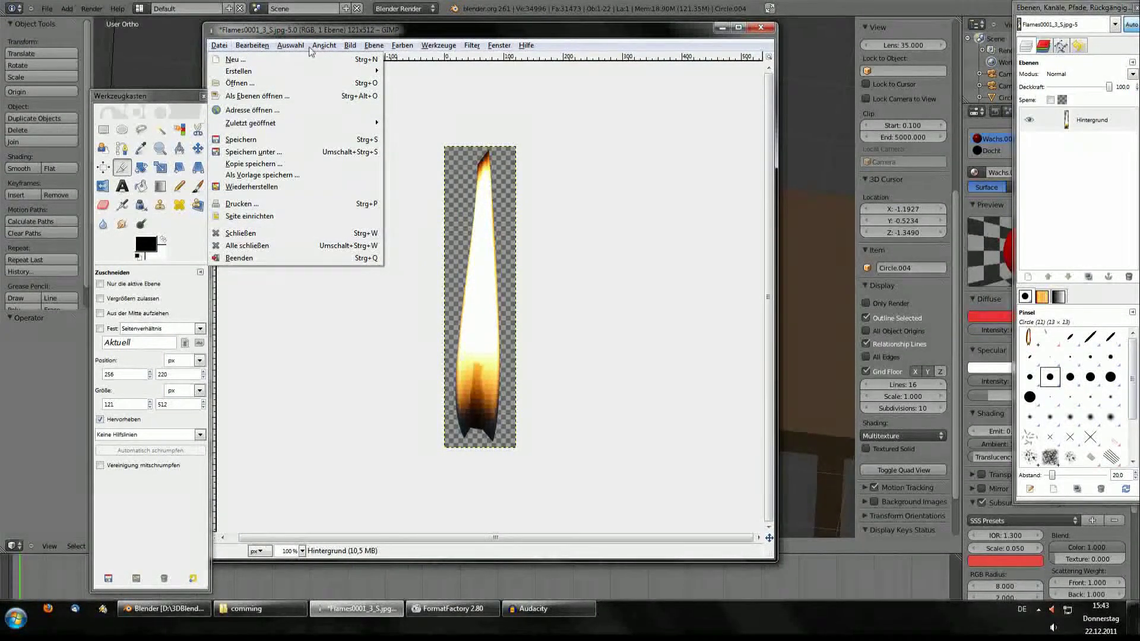
click(265, 153)
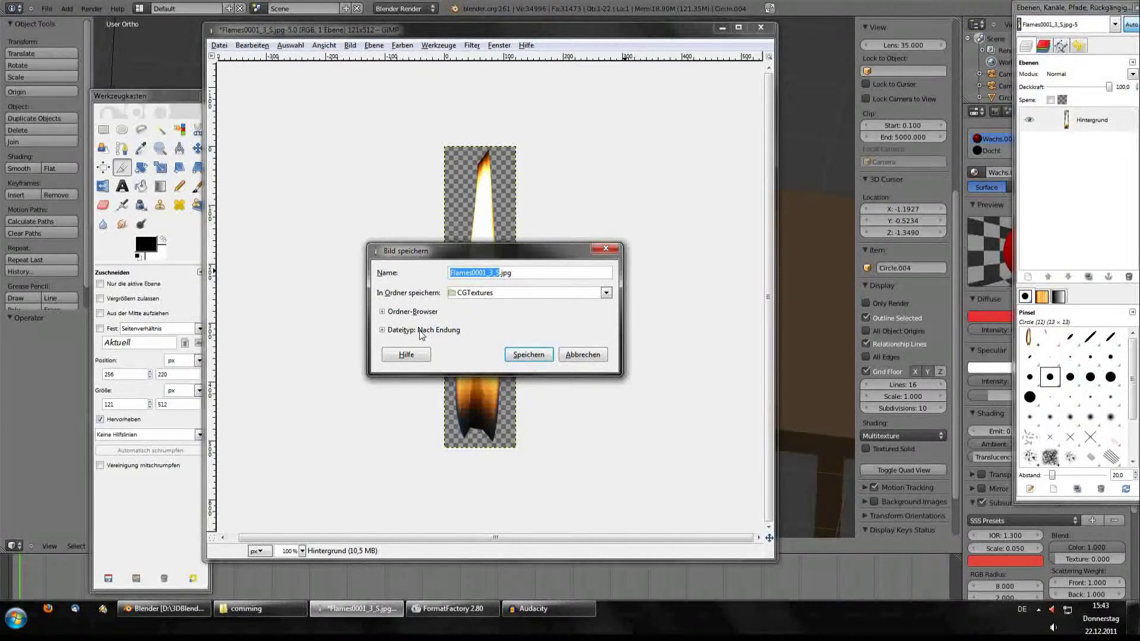
click(383, 330)
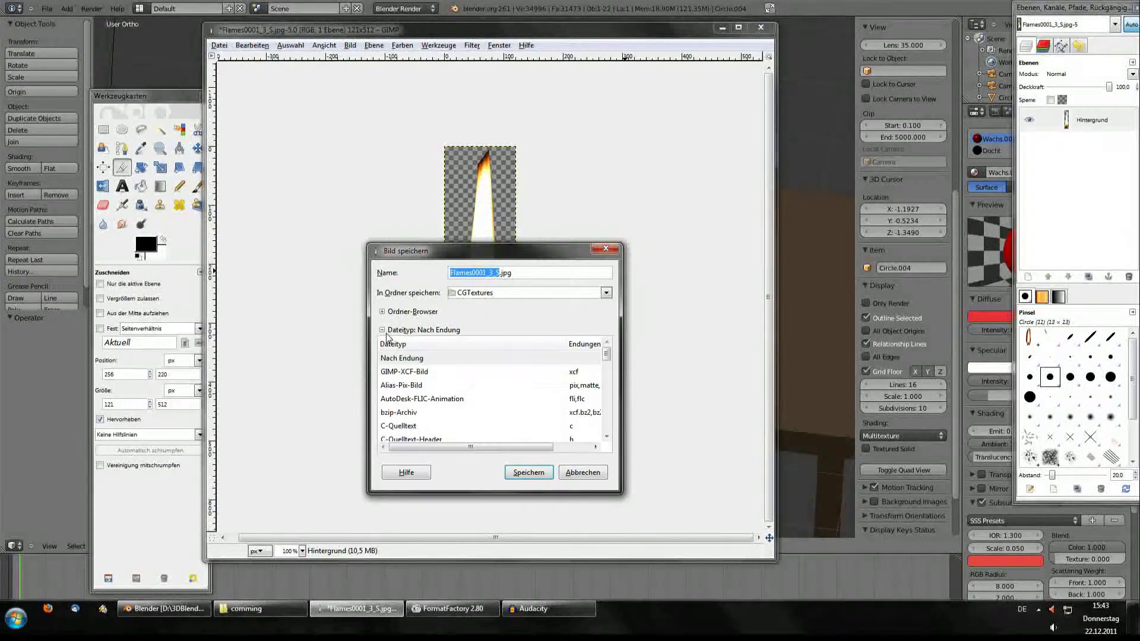
scroll(487, 383, down, 1)
scroll(505, 384, down, 4)
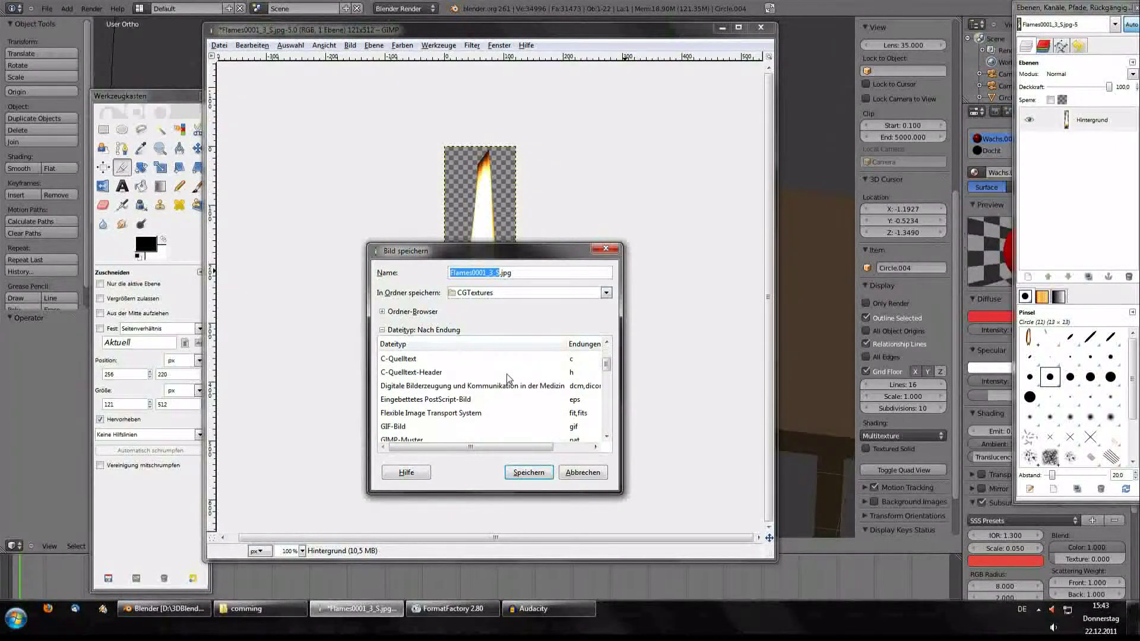
scroll(506, 383, down, 3)
scroll(508, 383, down, 2)
scroll(509, 381, down, 1)
scroll(565, 377, down, 2)
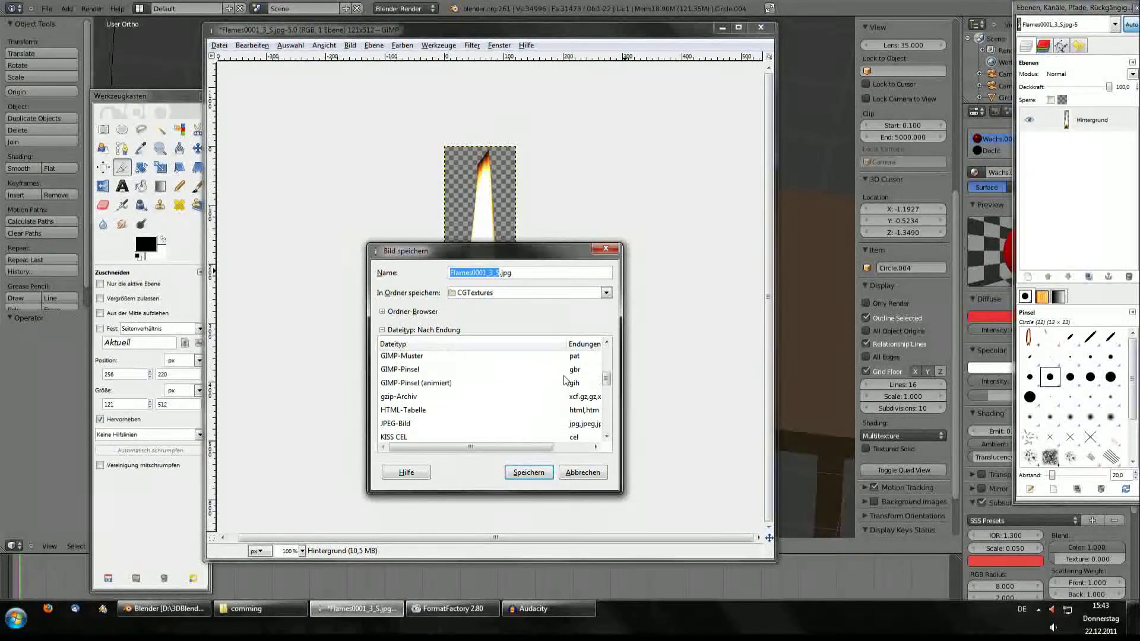
scroll(565, 381, down, 1)
scroll(565, 385, down, 2)
scroll(564, 387, down, 1)
scroll(564, 389, down, 1)
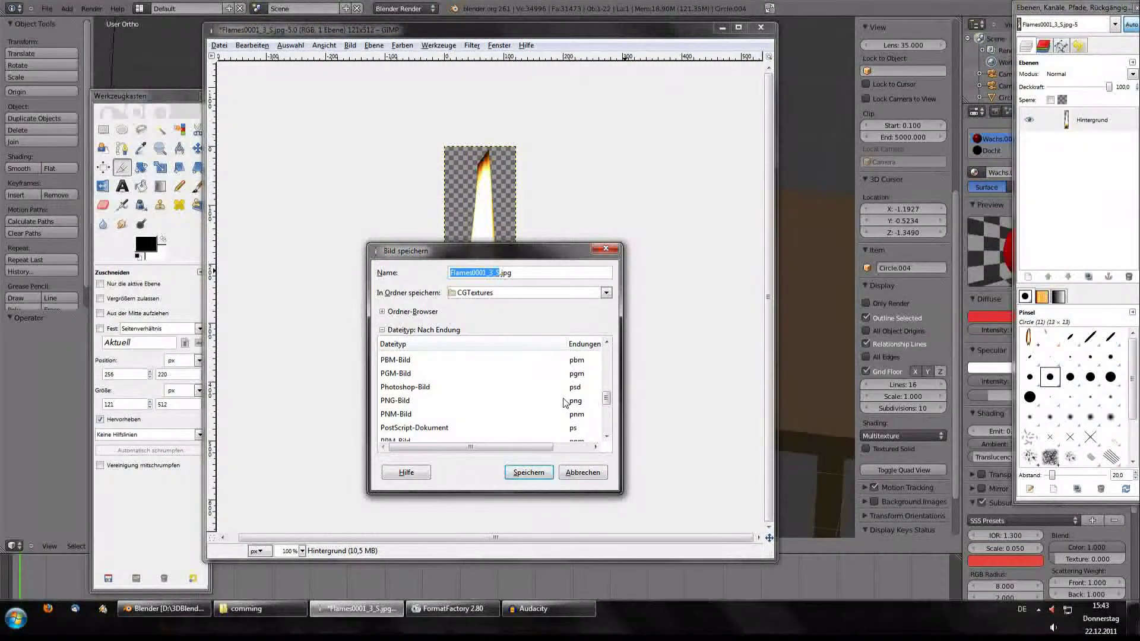
click(566, 401)
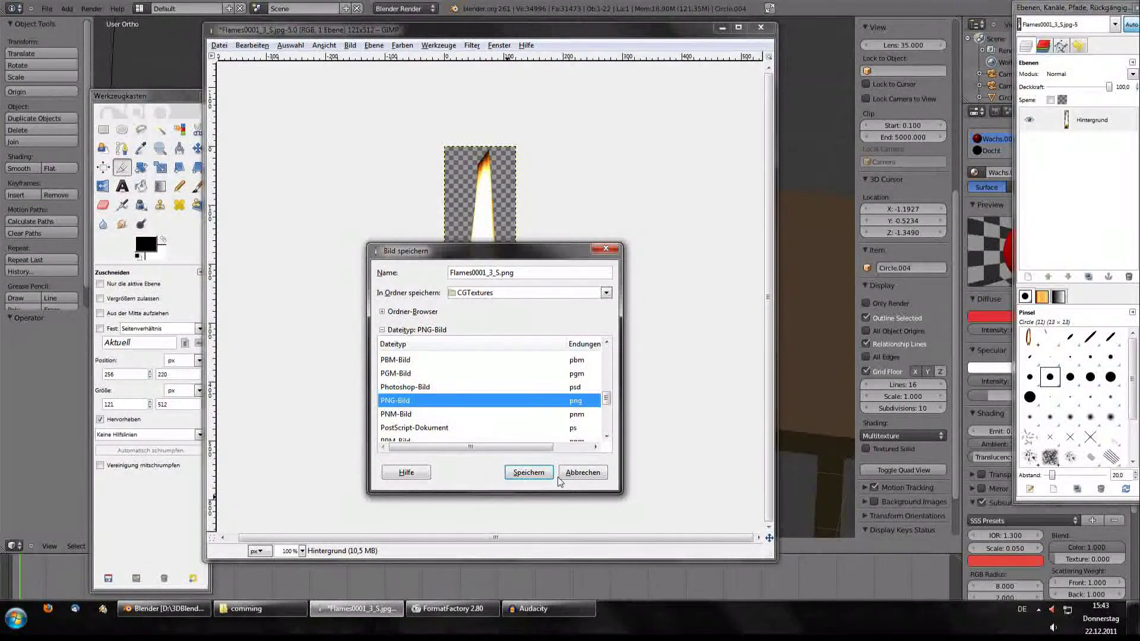
Confirm the PNG save, then close the image without saving the JPG changes
click(579, 475)
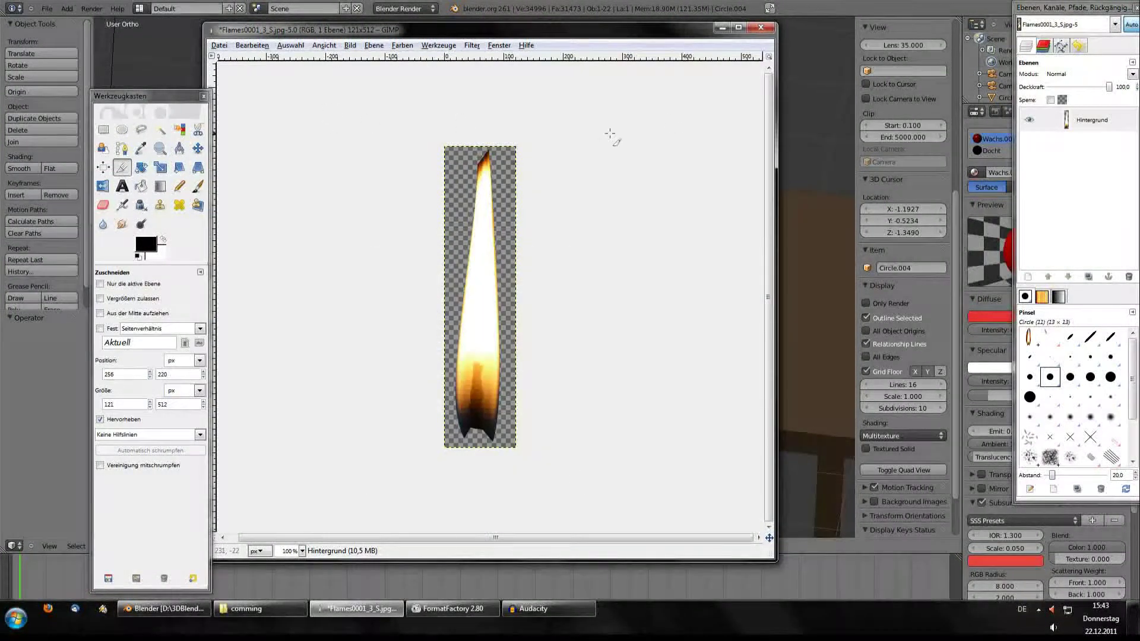
click(761, 27)
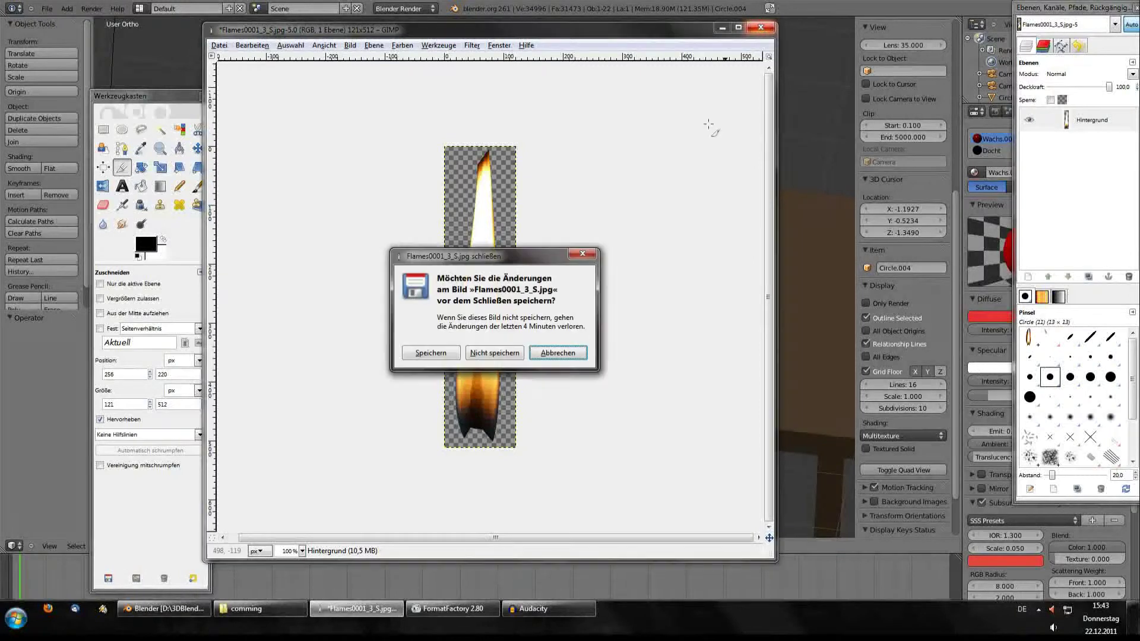
click(495, 352)
Return to Blender and enable Import Images as Planes from the 'image' add-on filter
click(525, 27)
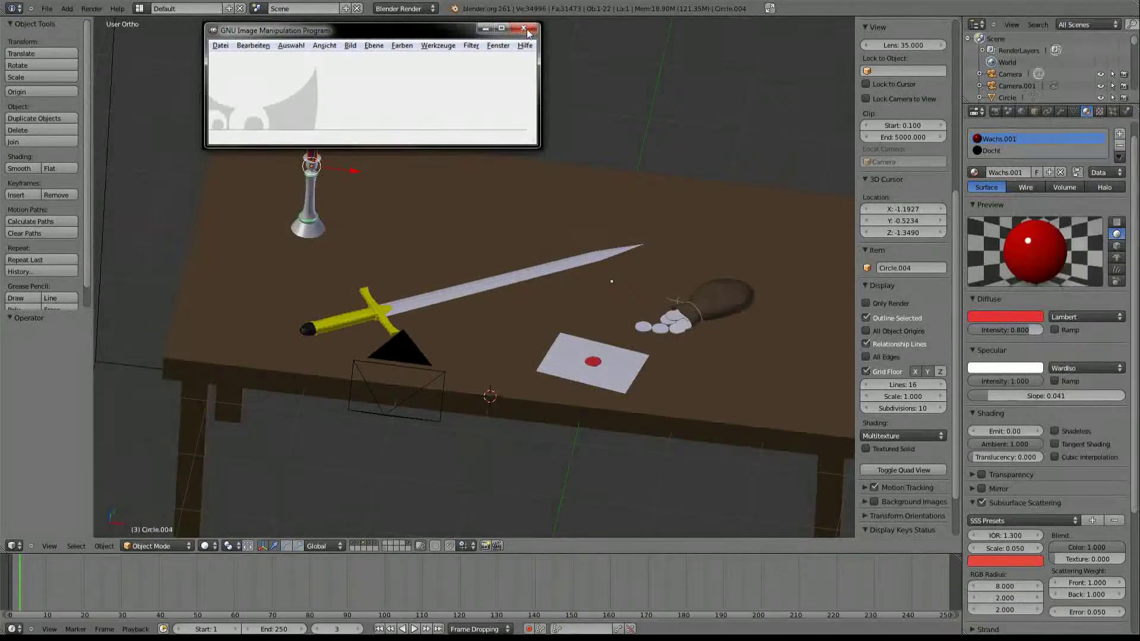
scroll(506, 307, up, 2)
mouse_move(425, 266)
shift+middle_down()
mouse_move(428, 315)
mouse_move(445, 318)
shift+middle_up()
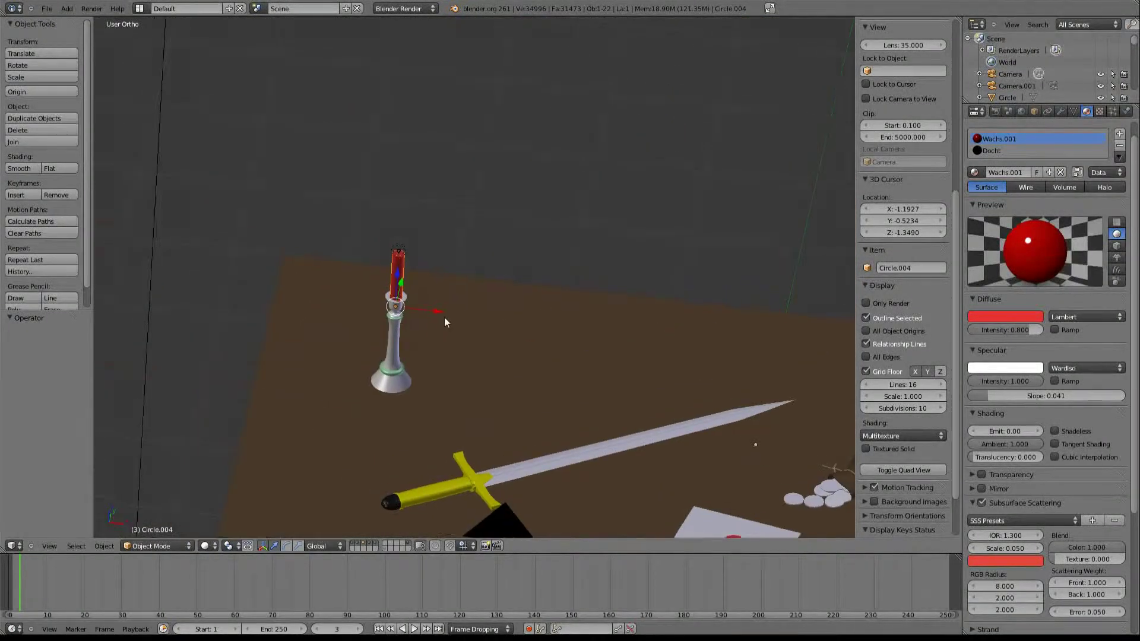
click(46, 8)
mouse_move(58, 187)
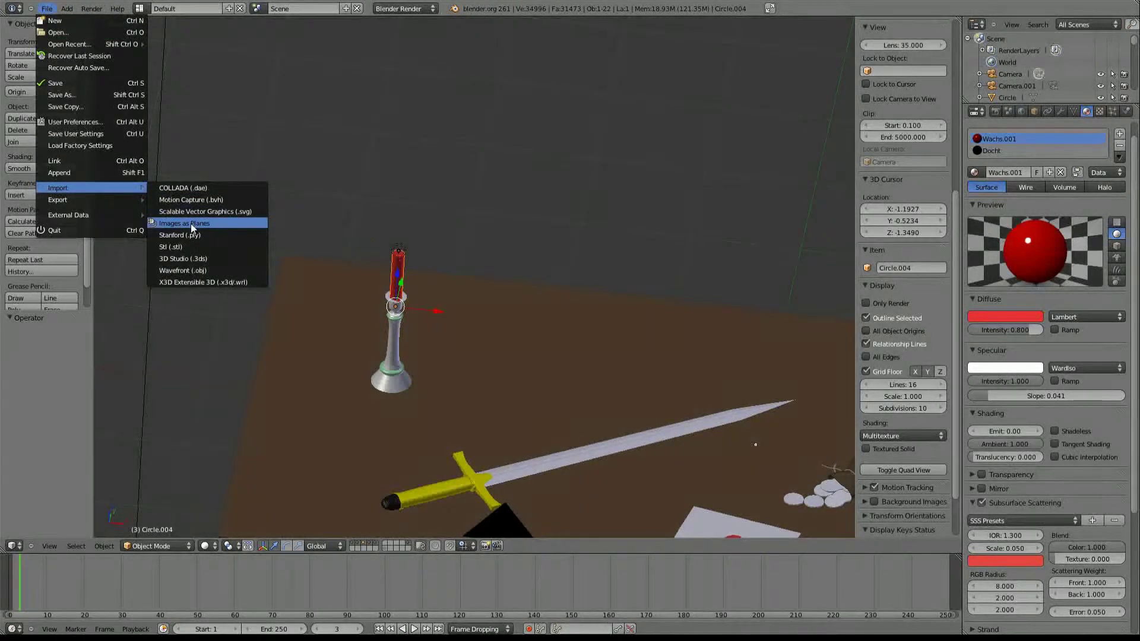
click(49, 10)
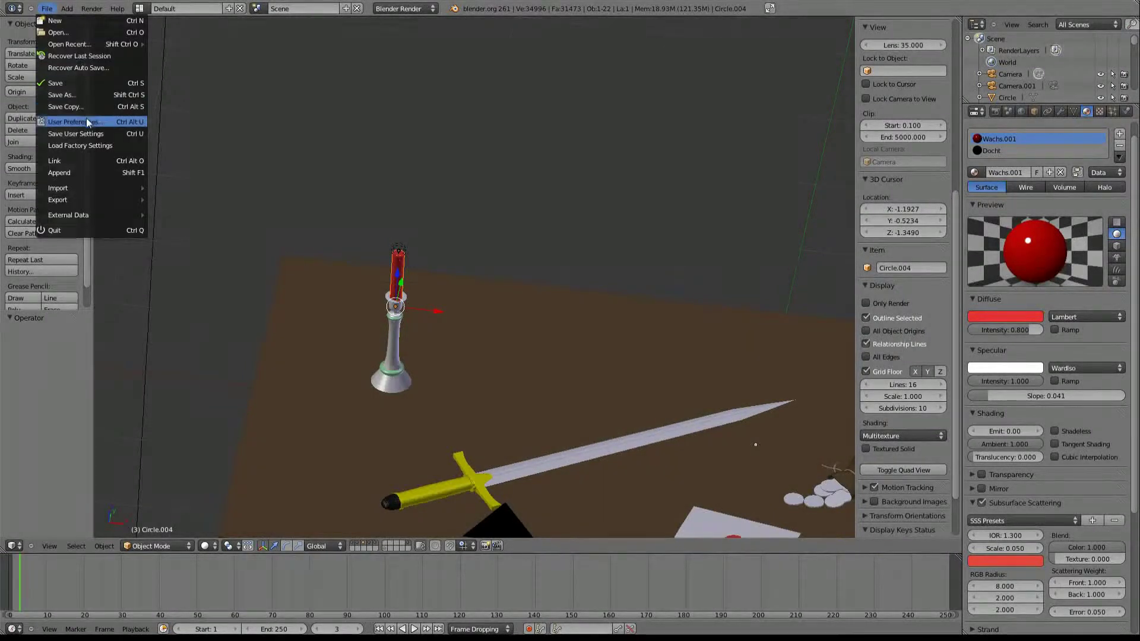
click(87, 117)
click(235, 28)
click(55, 49)
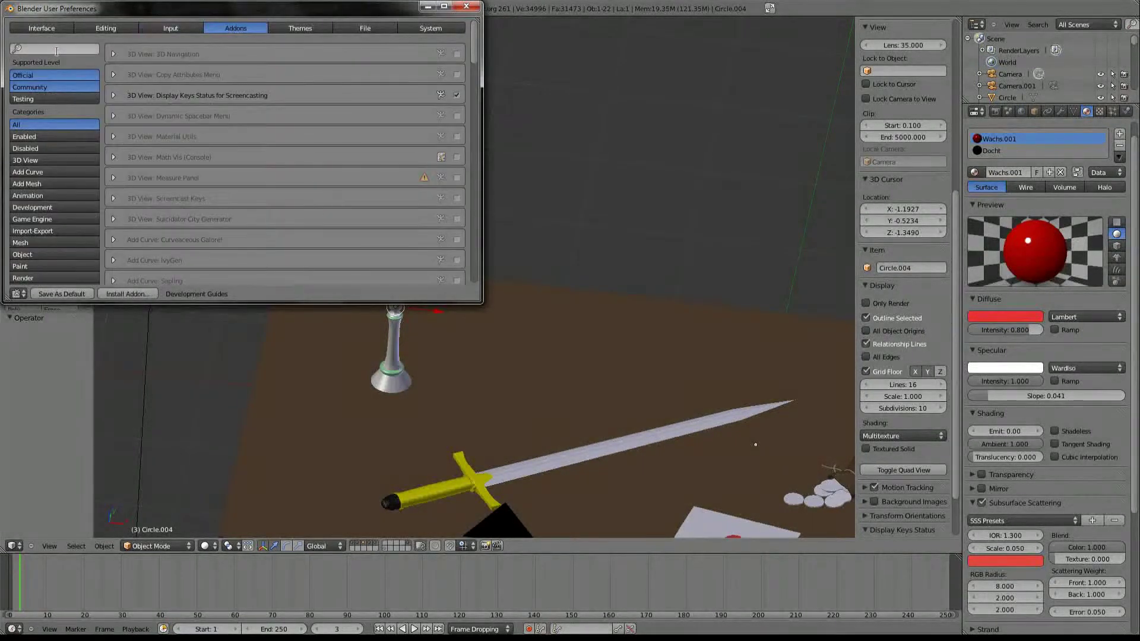
text(image)
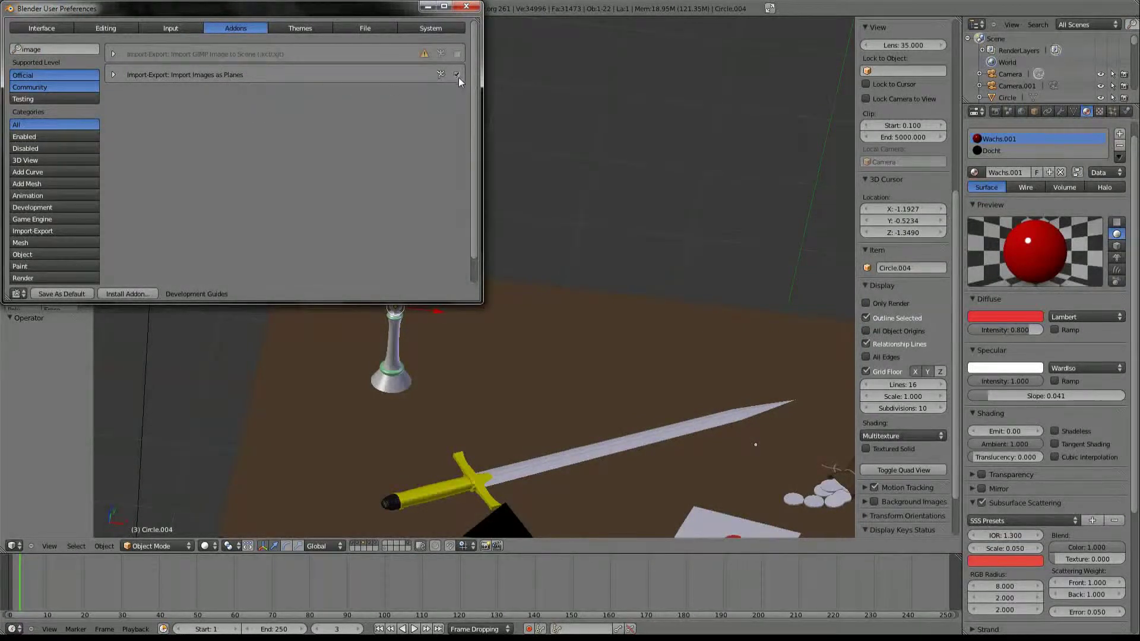
click(466, 6)
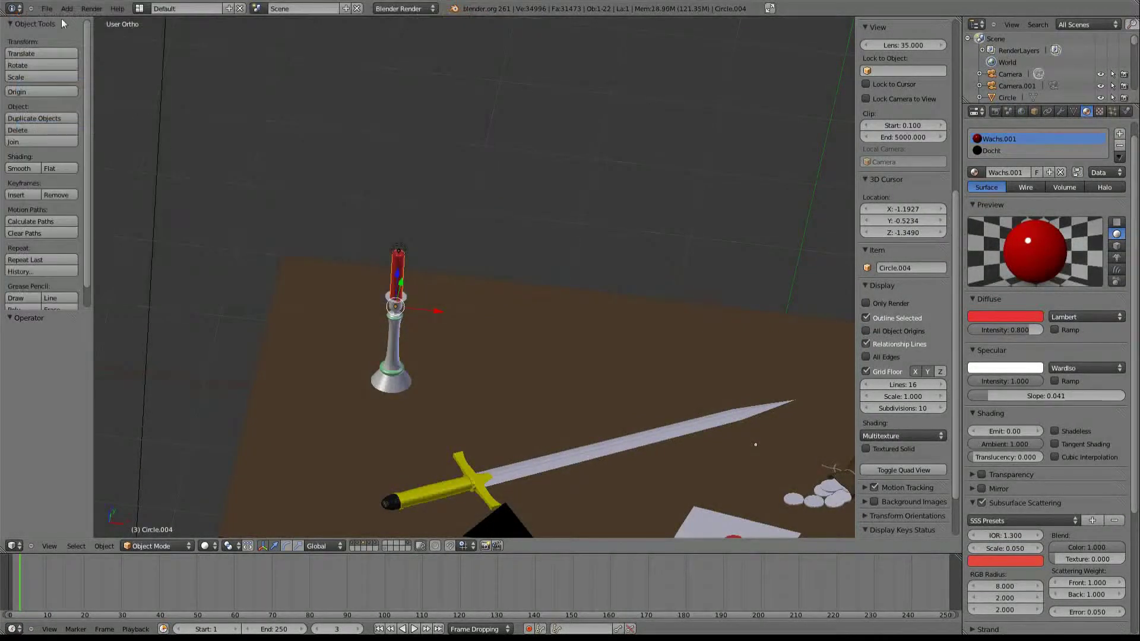
click(46, 8)
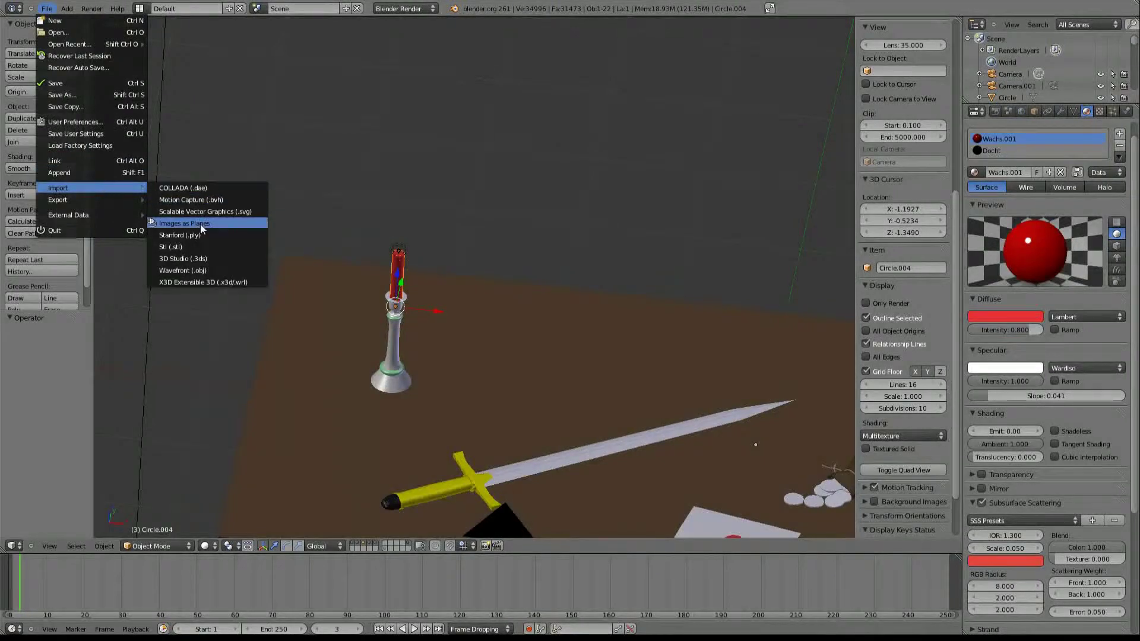
Import Images as Planes from Textures/CGTextures, picking Kerzenflamme.png
click(201, 224)
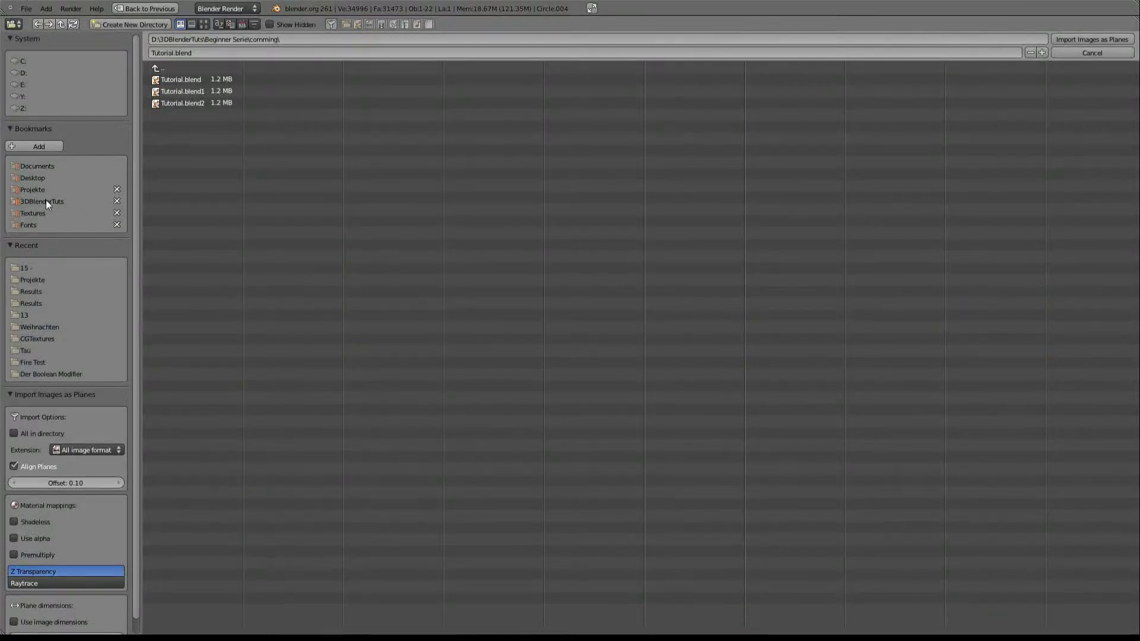
click(34, 214)
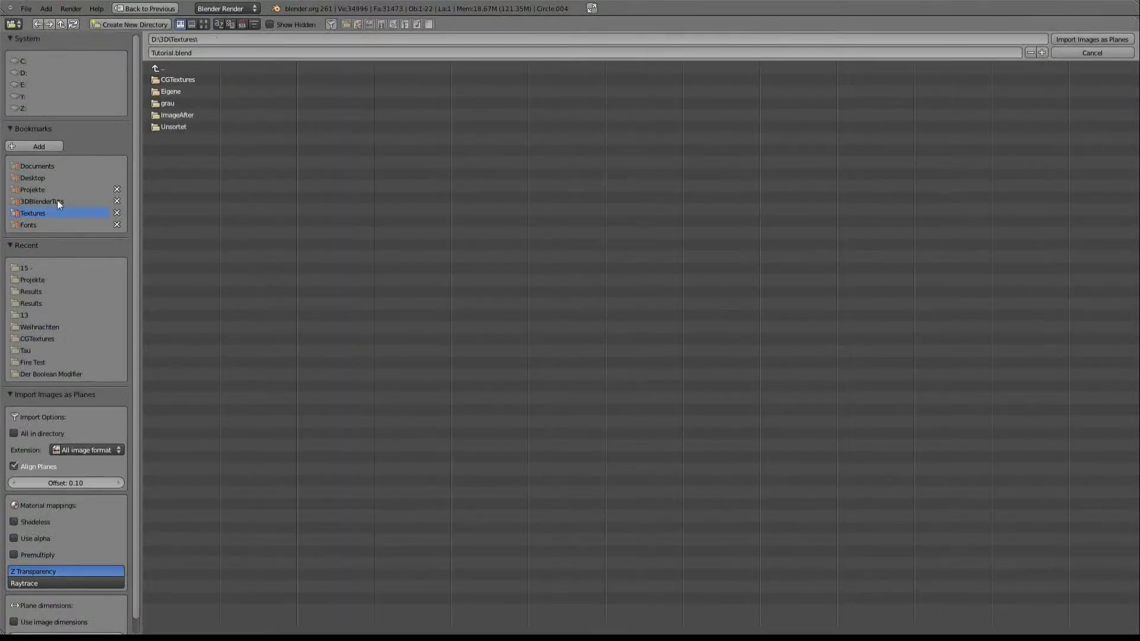
click(184, 77)
click(201, 26)
scroll(366, 259, down, 1)
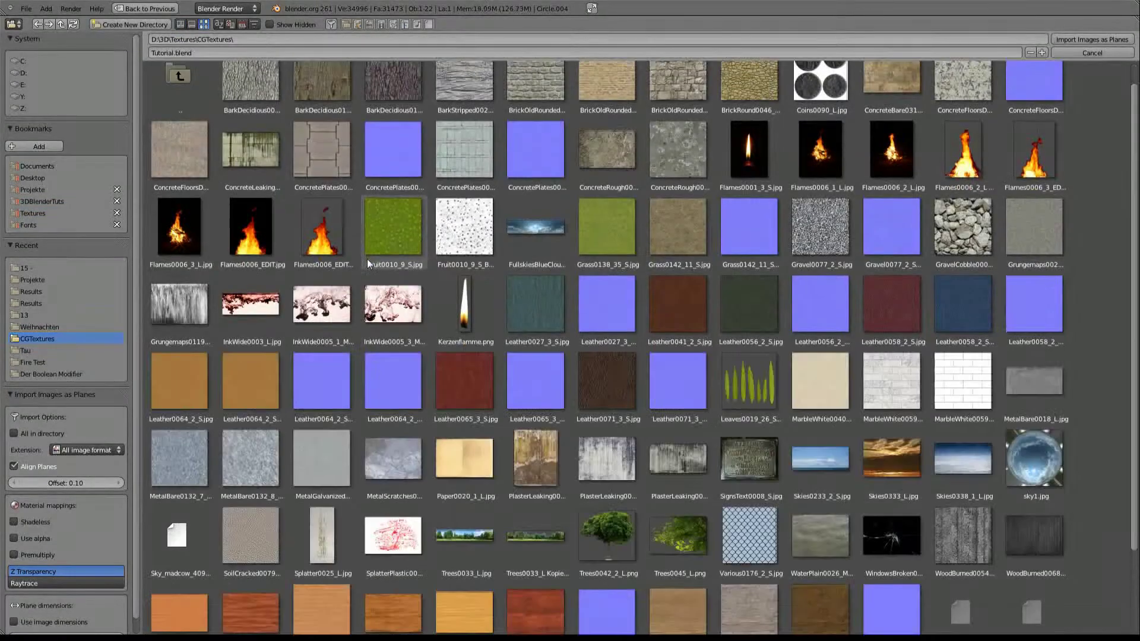
click(468, 302)
double_click(473, 311)
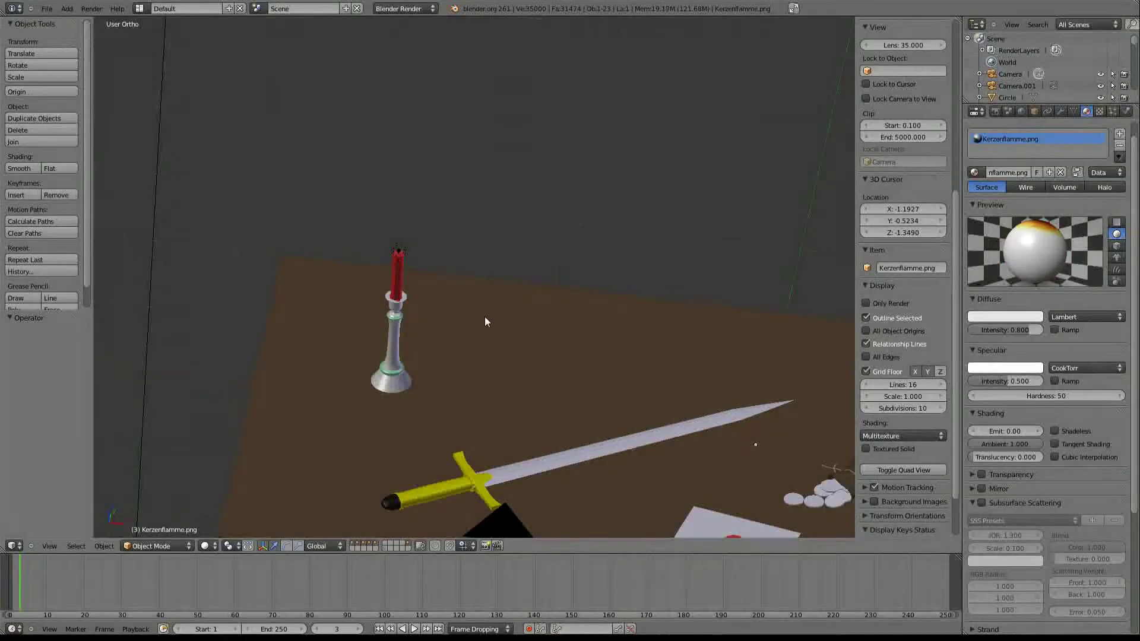
scroll(484, 324, up, 2)
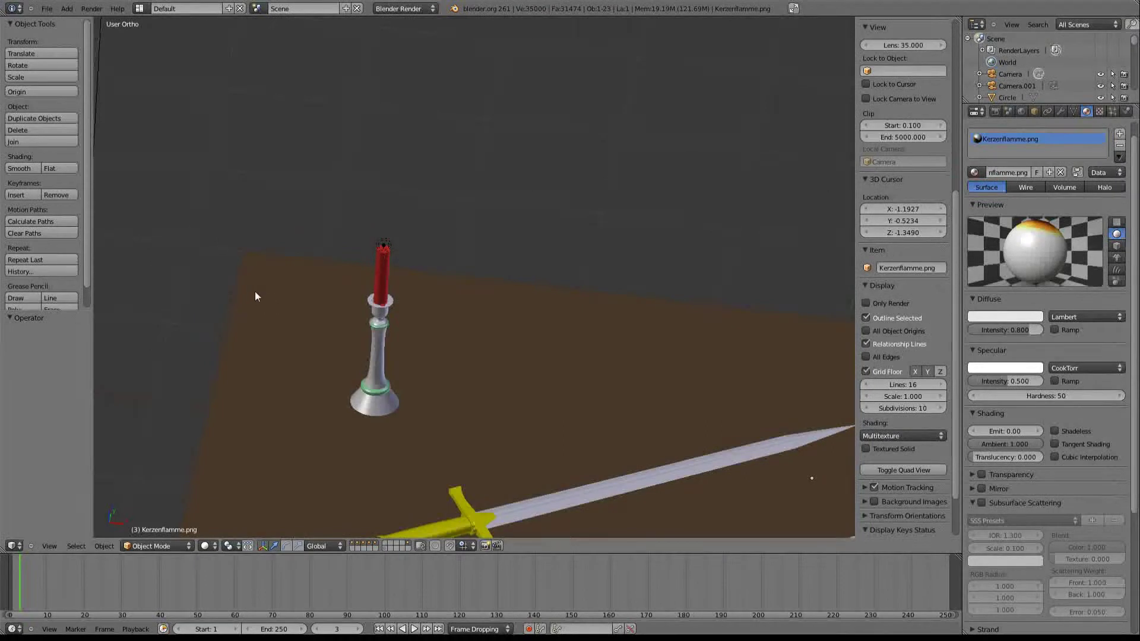
Reopen Images as Planes in thumbnail view with Premultiply and Use image dimensions ticked
right_click(351, 256)
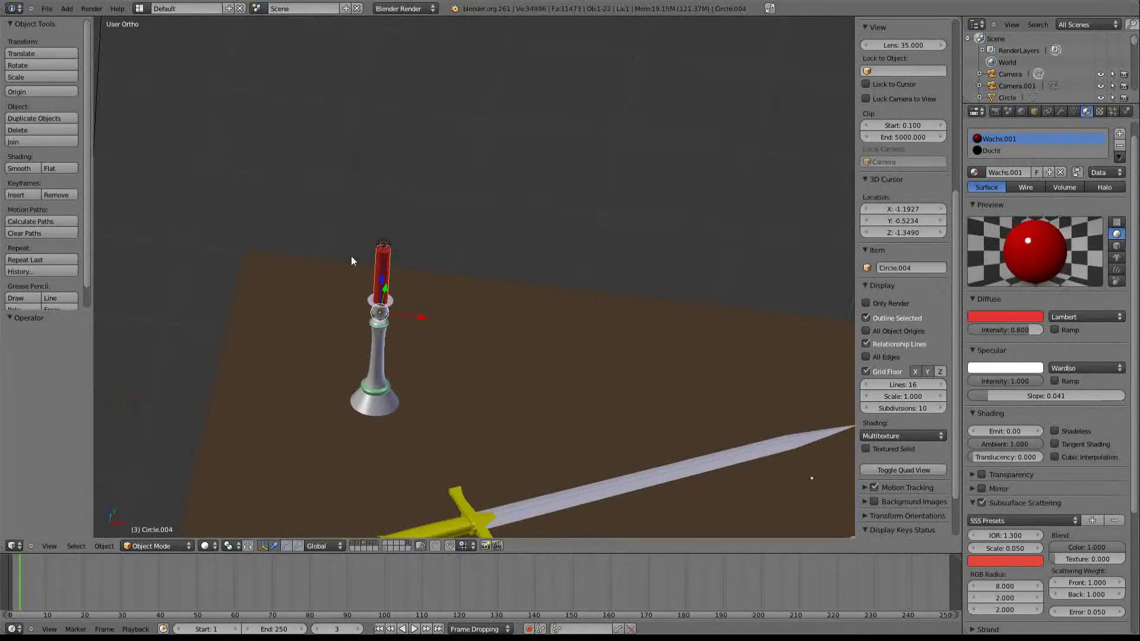
scroll(324, 208, down, 1)
scroll(380, 259, down, 3)
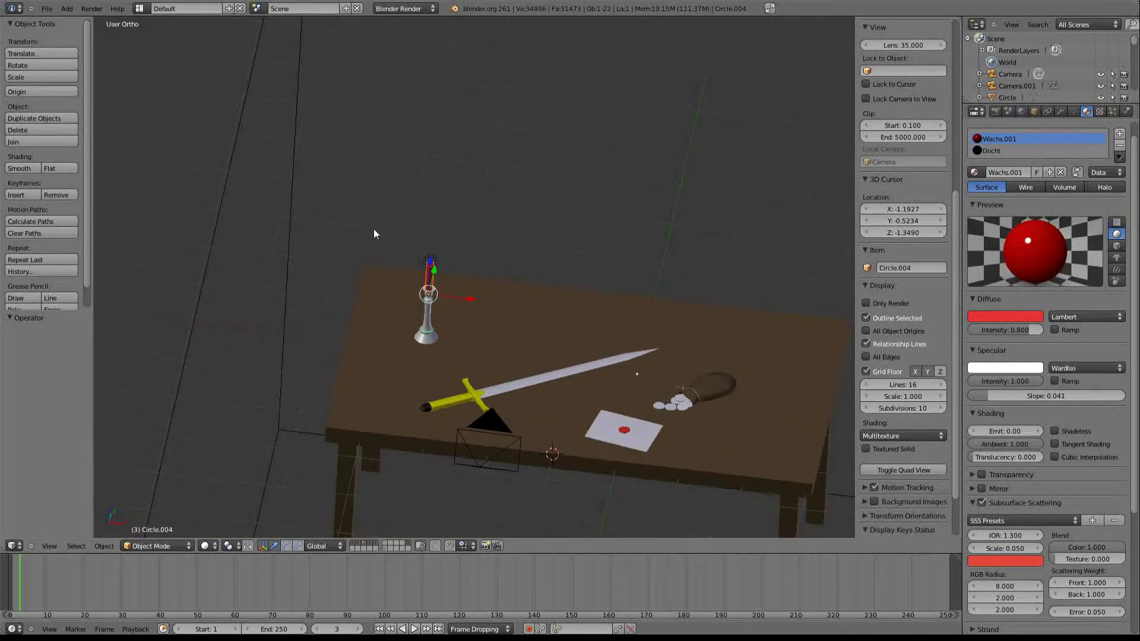
click(46, 9)
mouse_move(57, 187)
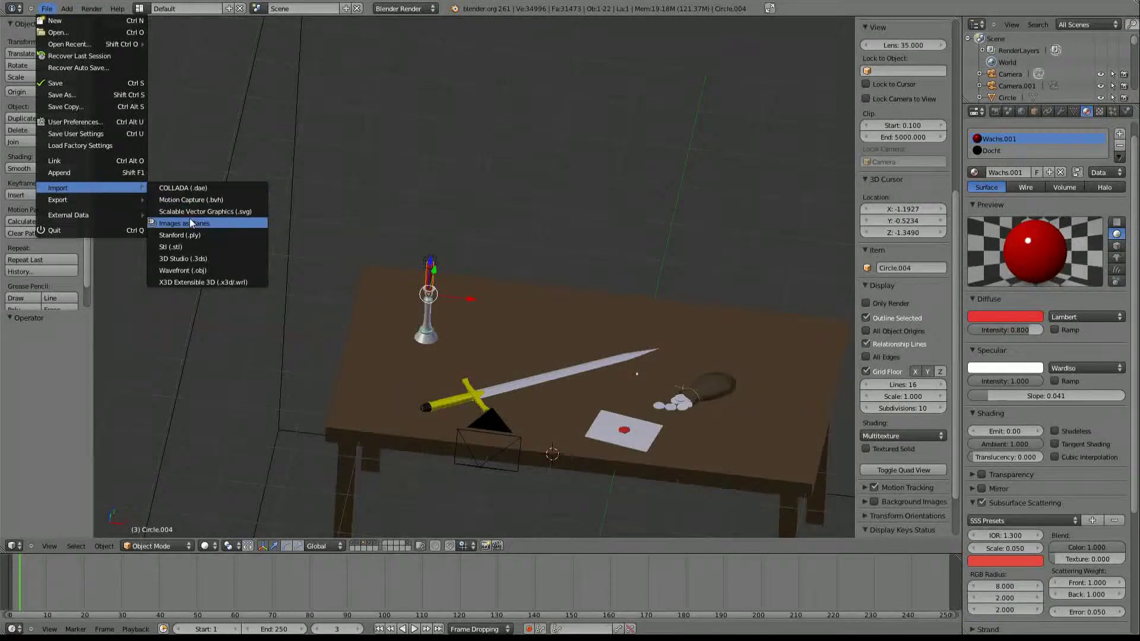
click(190, 223)
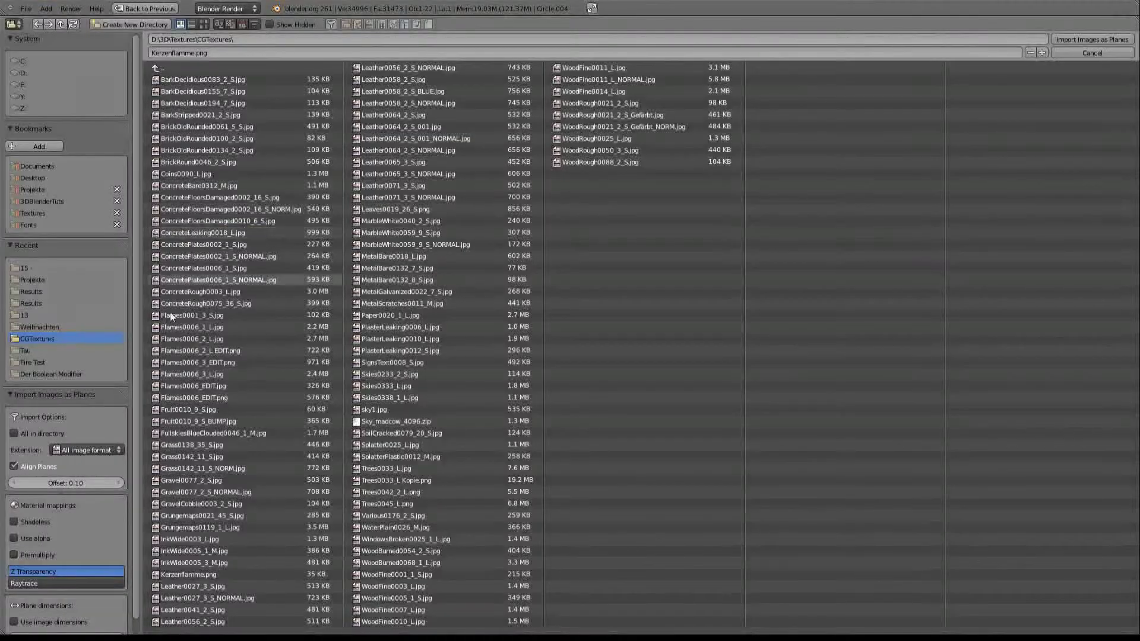
click(208, 26)
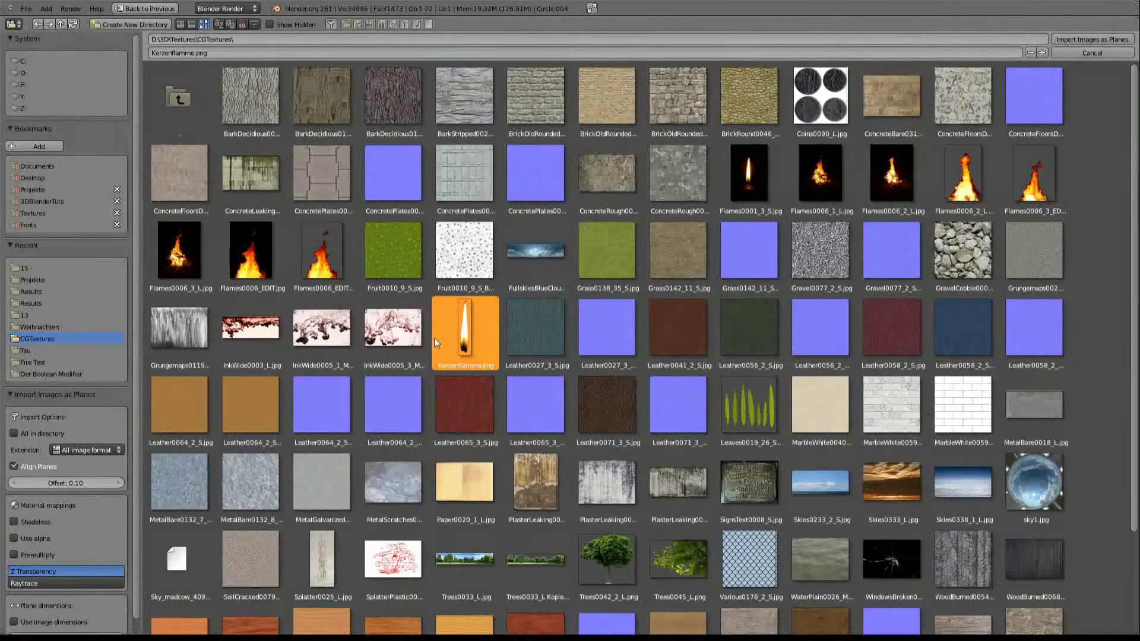
scroll(357, 380, down, 2)
scroll(79, 475, down, 1)
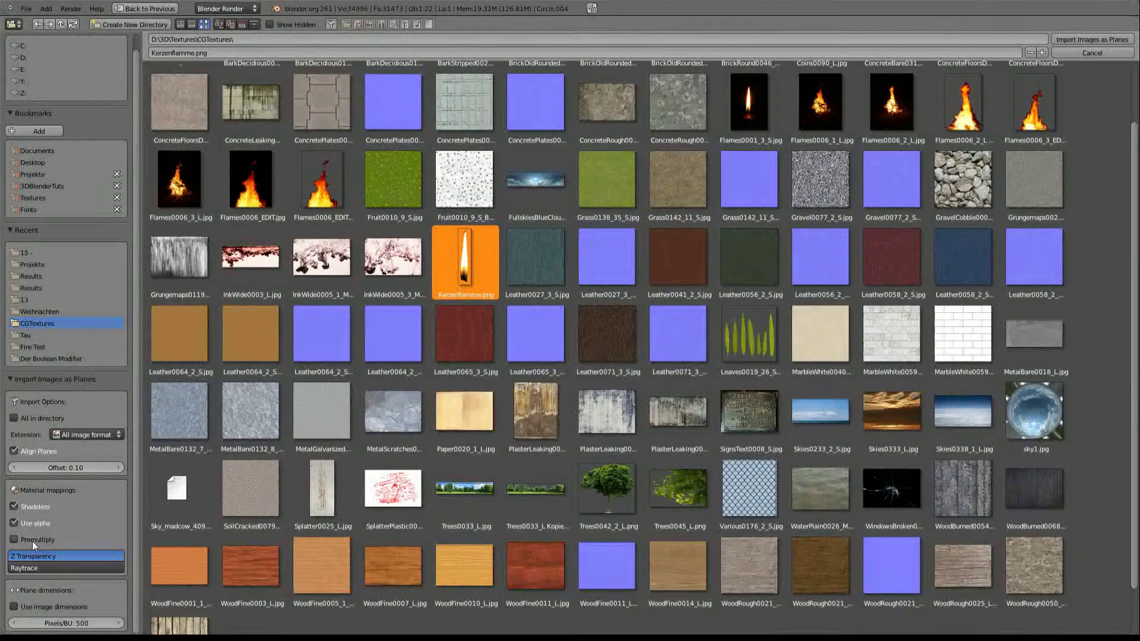
click(32, 541)
click(44, 607)
Import the flame plane and lift it 3.127 units along Z above the table
click(1074, 38)
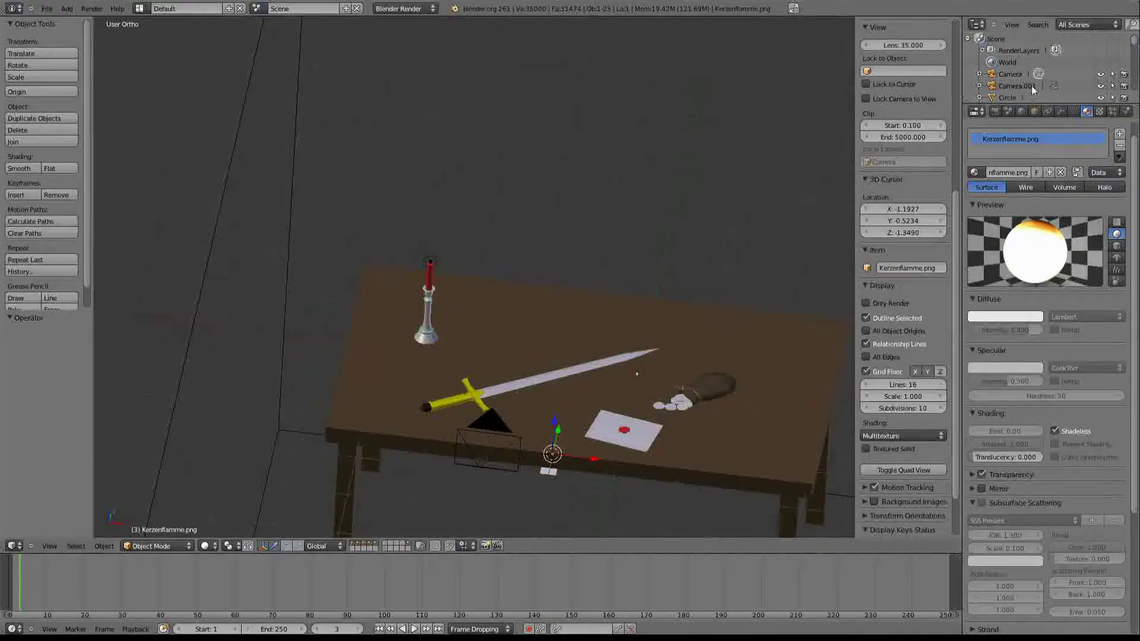
scroll(510, 374, up, 1)
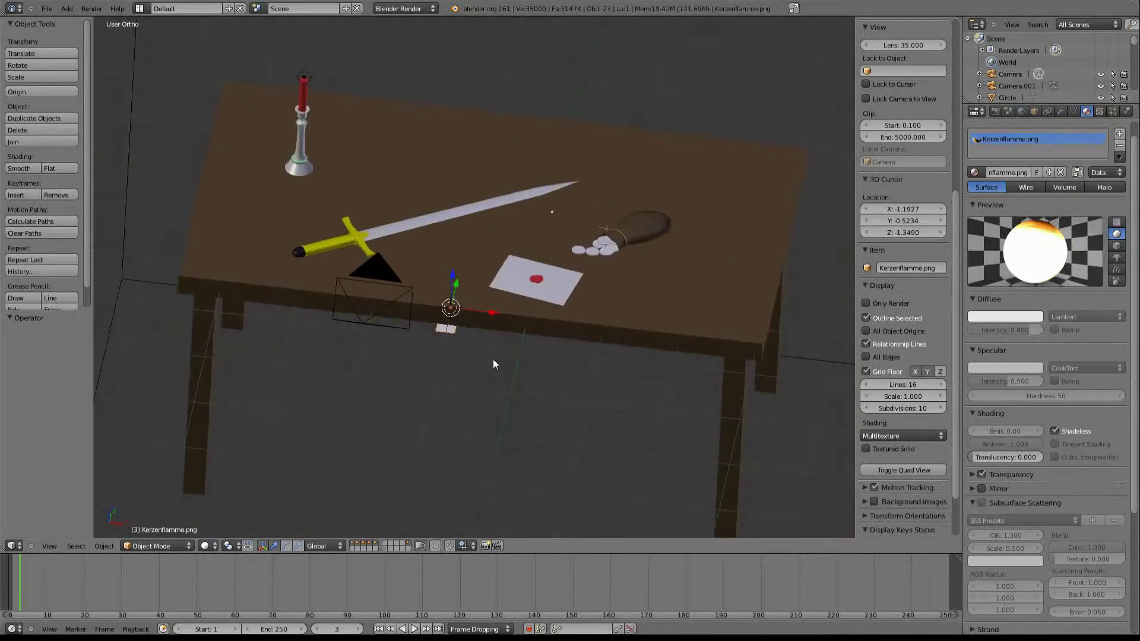
scroll(485, 350, up, 1)
middle_drag(478, 343, 458, 256)
scroll(472, 408, down, 3)
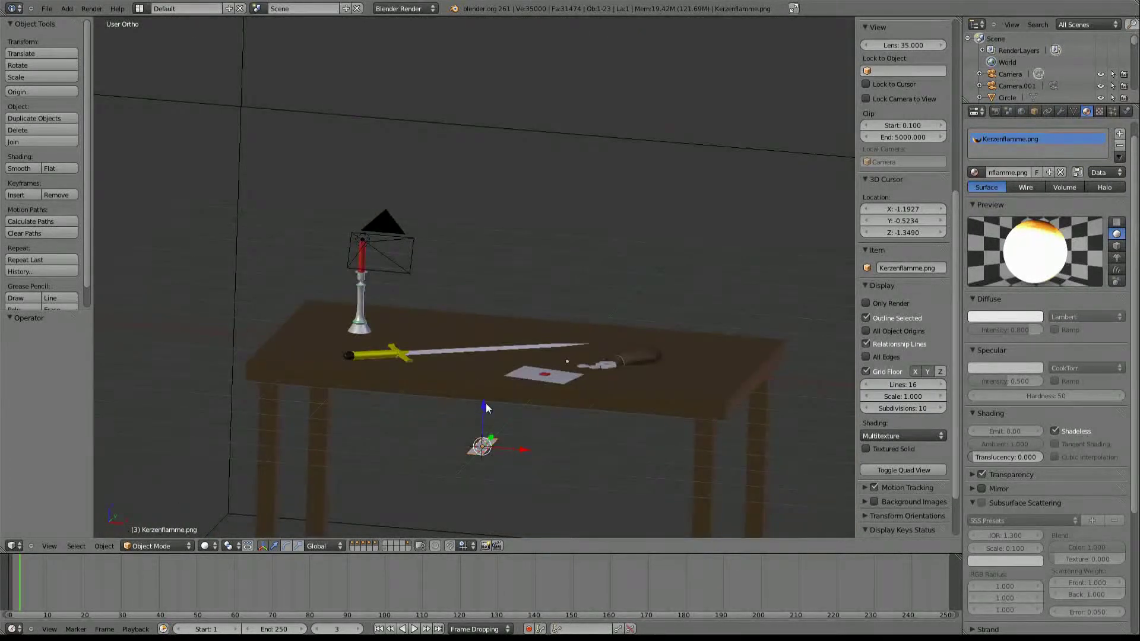
drag(486, 407, 494, 209)
mouse_move(494, 209)
middle_down()
mouse_move(469, 436)
mouse_move(496, 308)
middle_up()
scroll(443, 425, up, 2)
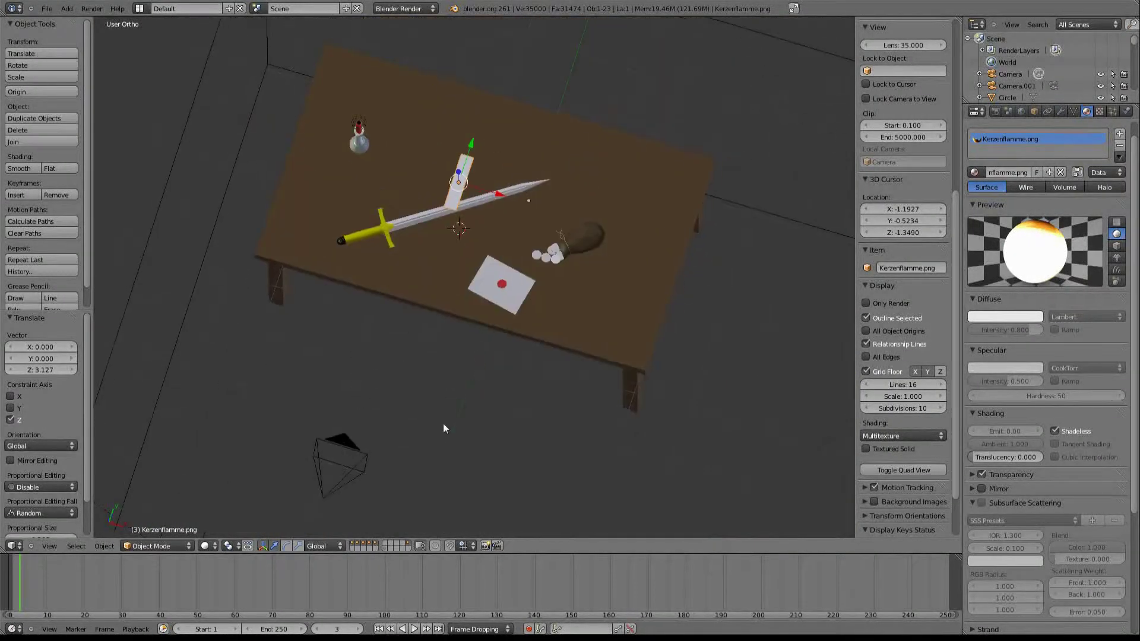
Switch viewport shading to Texture, move the plane to another layer, and view from the front
click(214, 545)
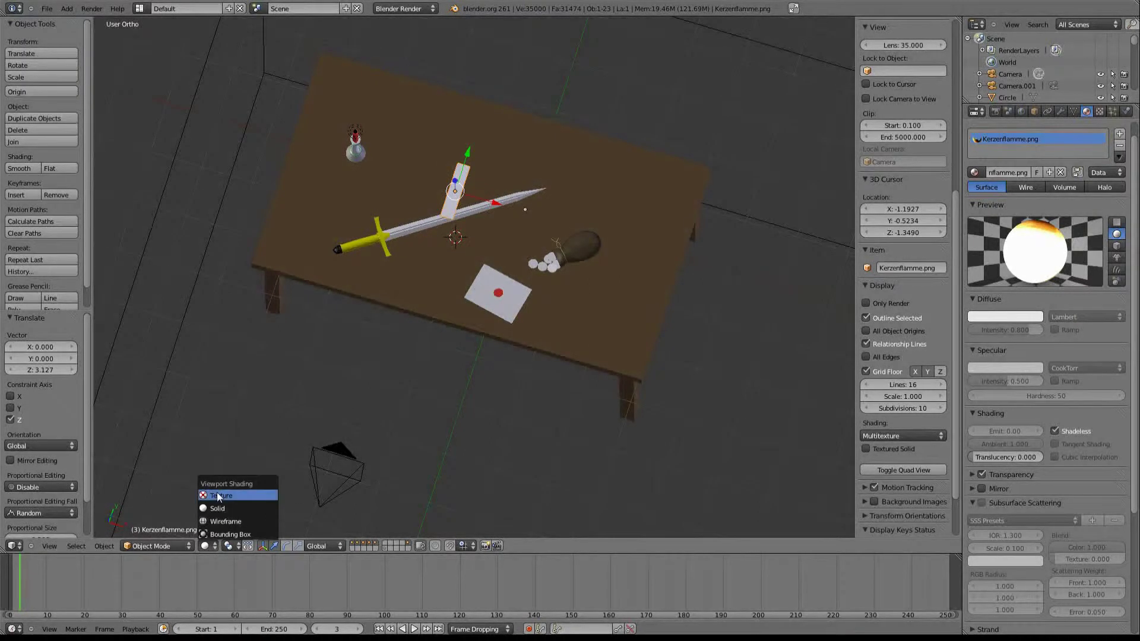
key(Return)
scroll(466, 357, up, 3)
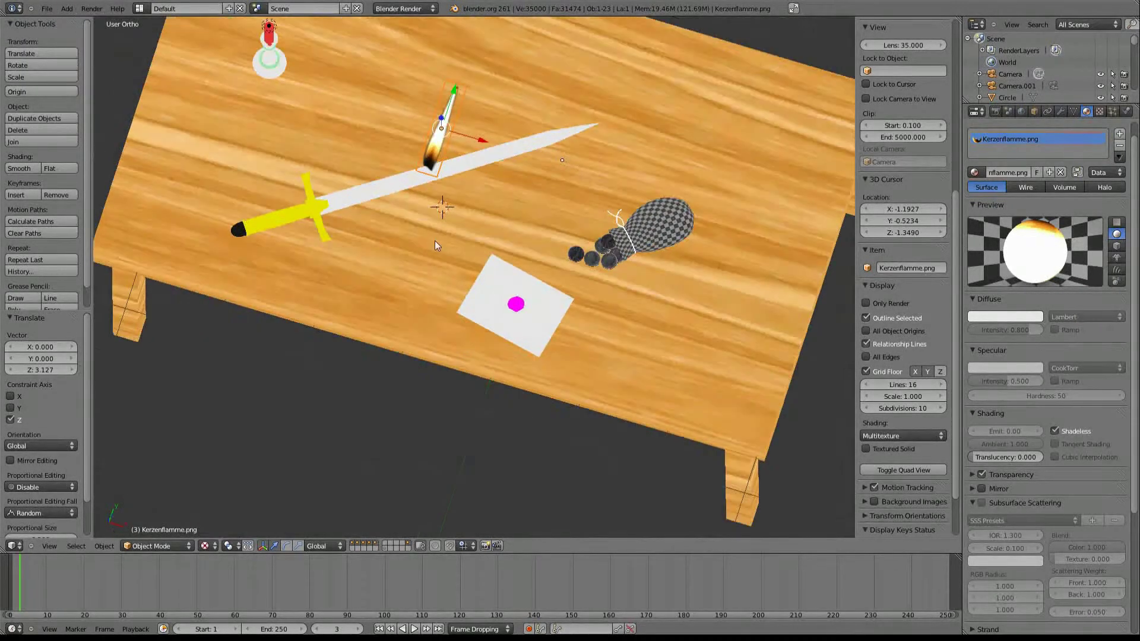
middle_drag(435, 240, 429, 307)
key(m)
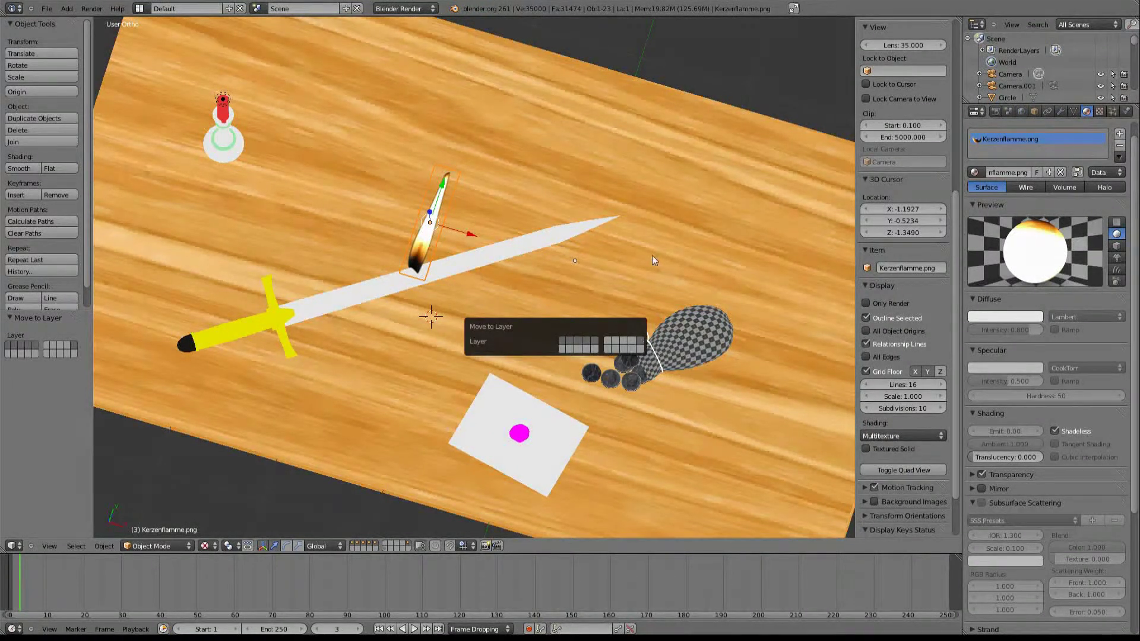
click(563, 341)
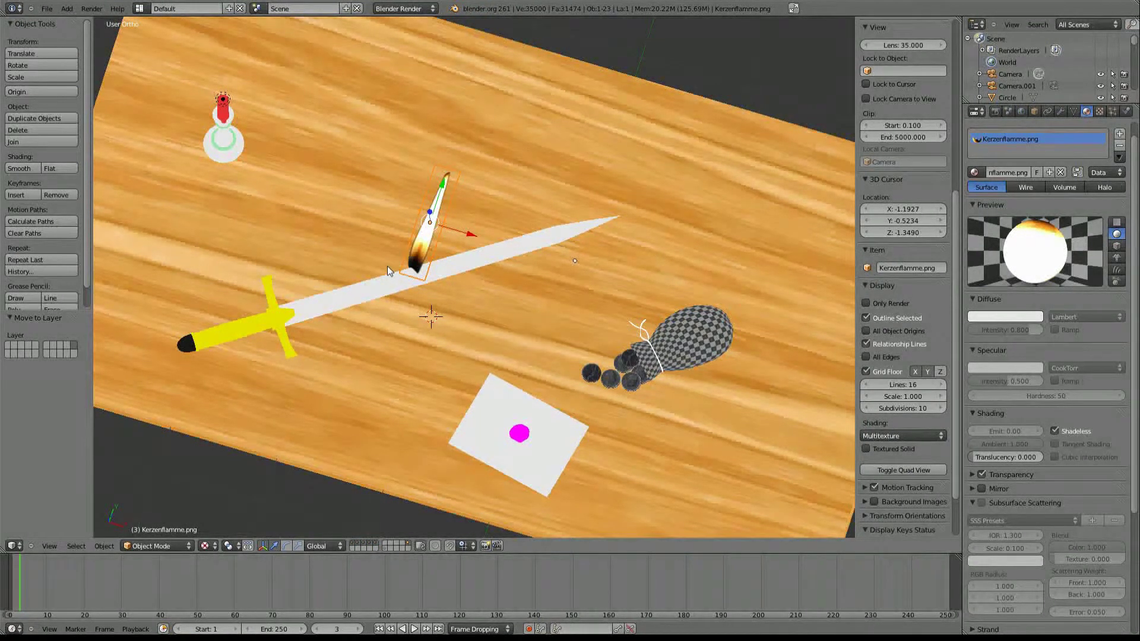
key(KP_1)
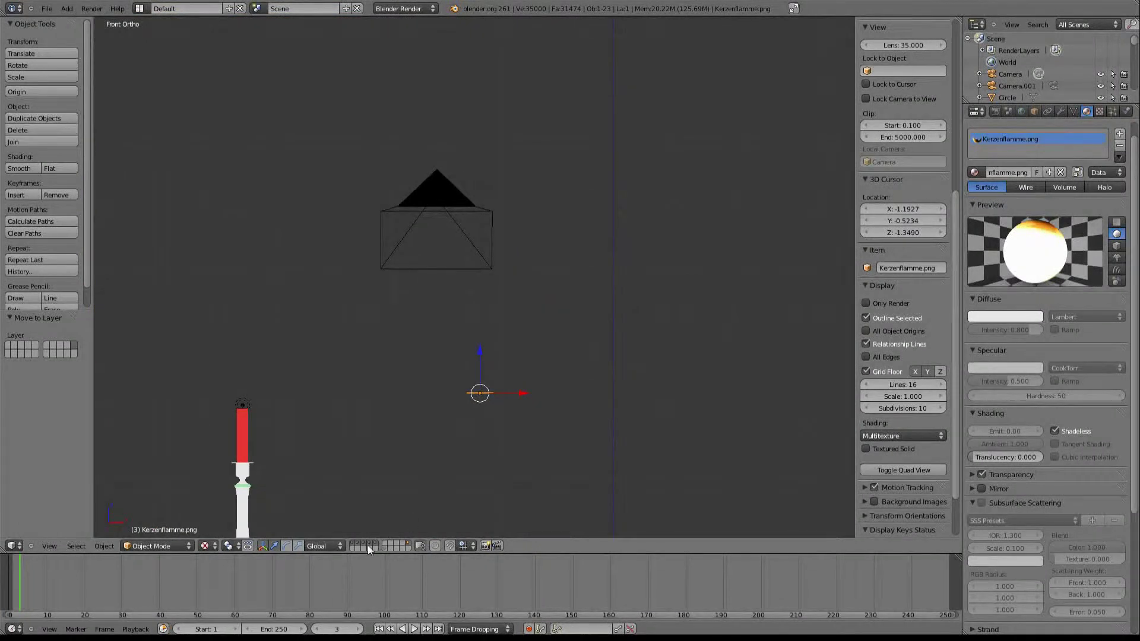
Select the flame plane and move it to another layer
right_click(245, 440)
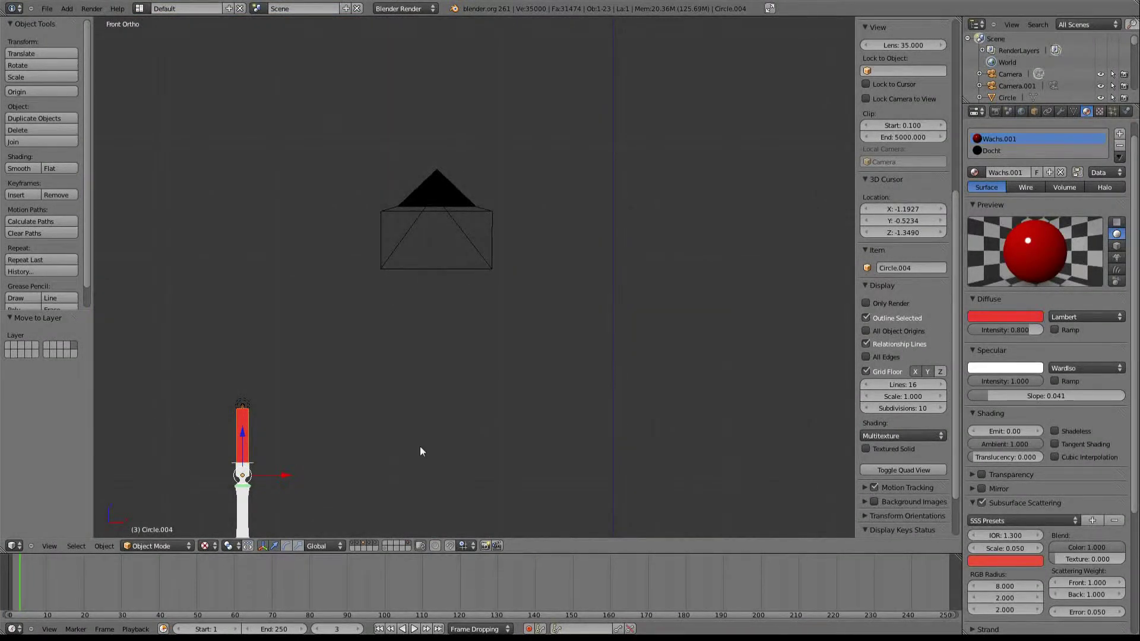
mouse_move(419, 446)
middle_down()
mouse_move(452, 465)
mouse_move(503, 379)
mouse_move(487, 419)
middle_up()
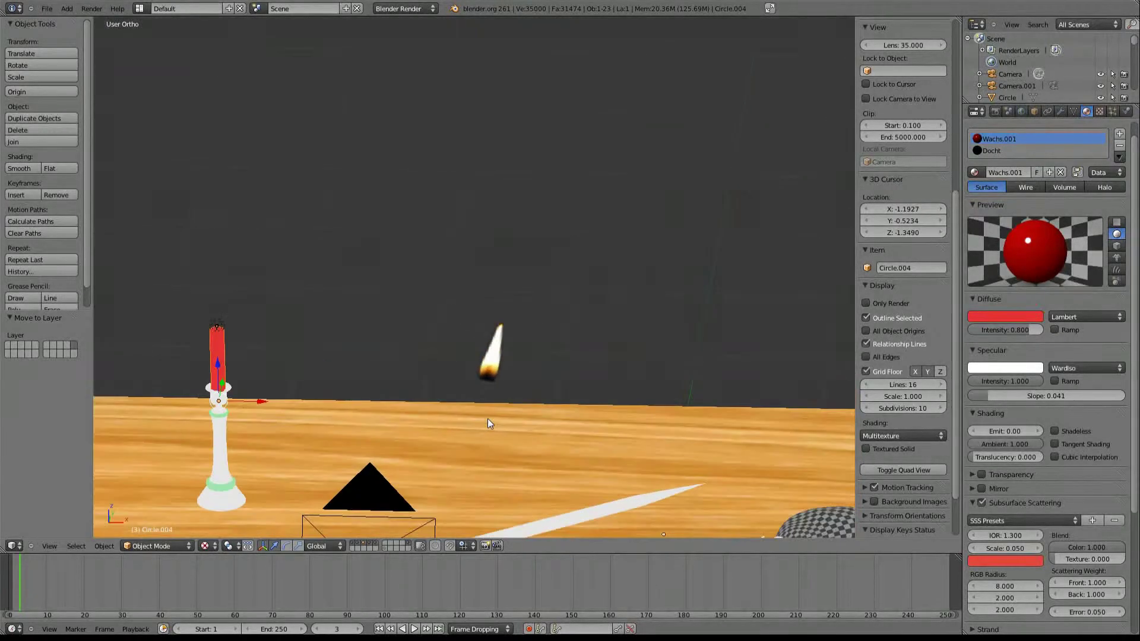
right_click(496, 353)
key(m)
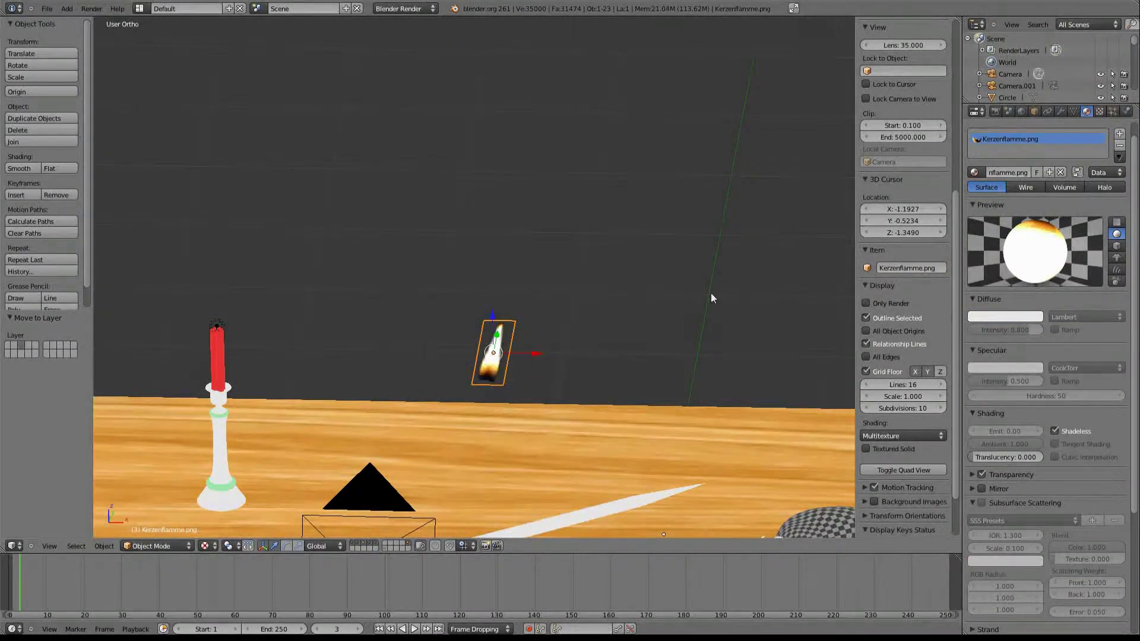
In Right view, rotate the flame plane 90° about X so it stands upright
middle_drag(420, 393, 513, 423)
key(KP_3)
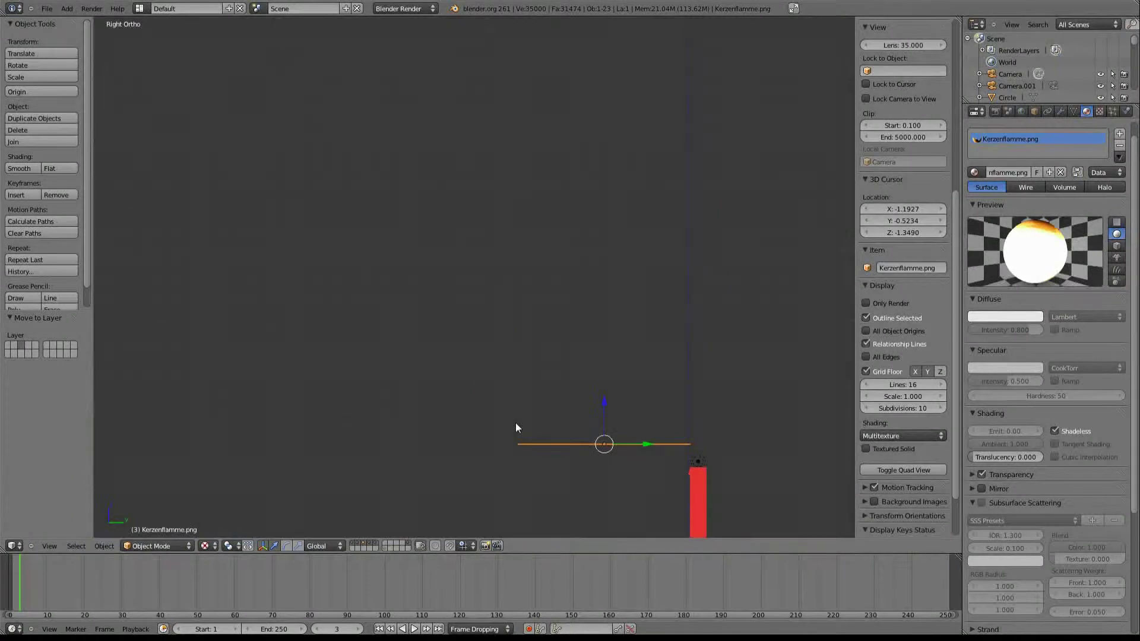
key(r)
key(9)
key(0)
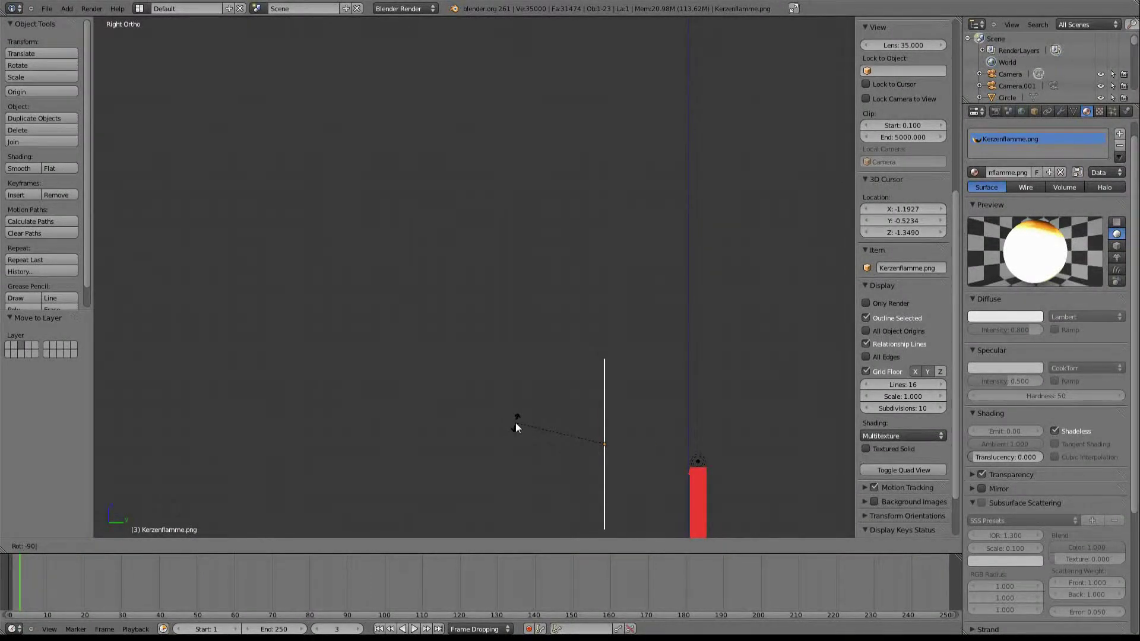
key(Return)
In Front view, move and shrink the flame plane onto the candle top
mouse_move(515, 423)
middle_down()
mouse_move(623, 450)
mouse_move(540, 401)
mouse_move(576, 410)
middle_up()
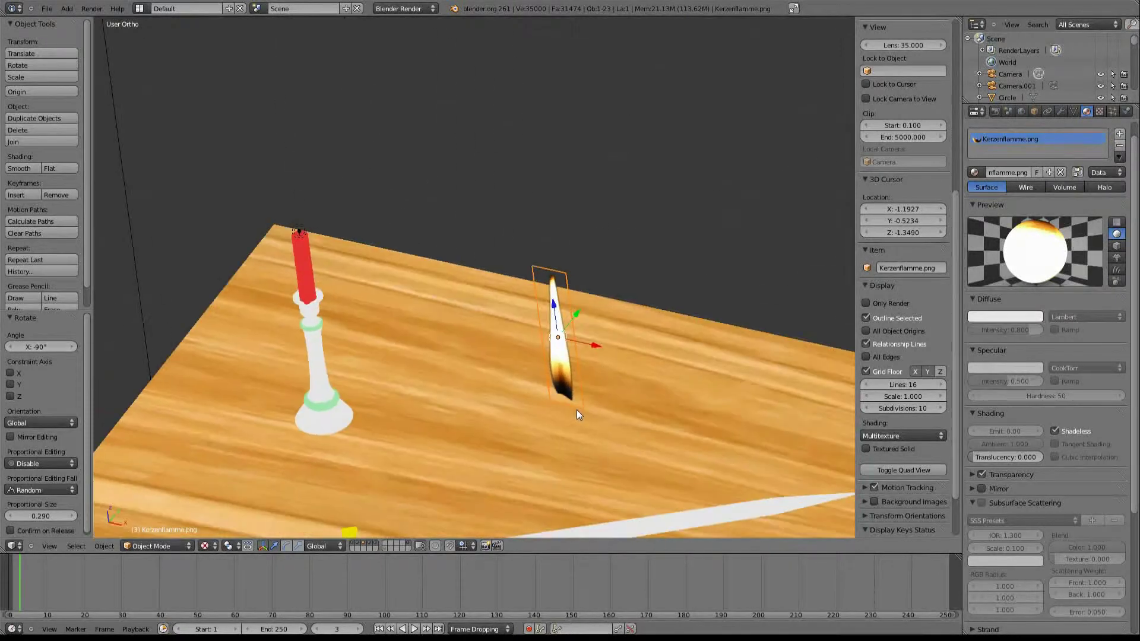
key(KP_1)
key(g)
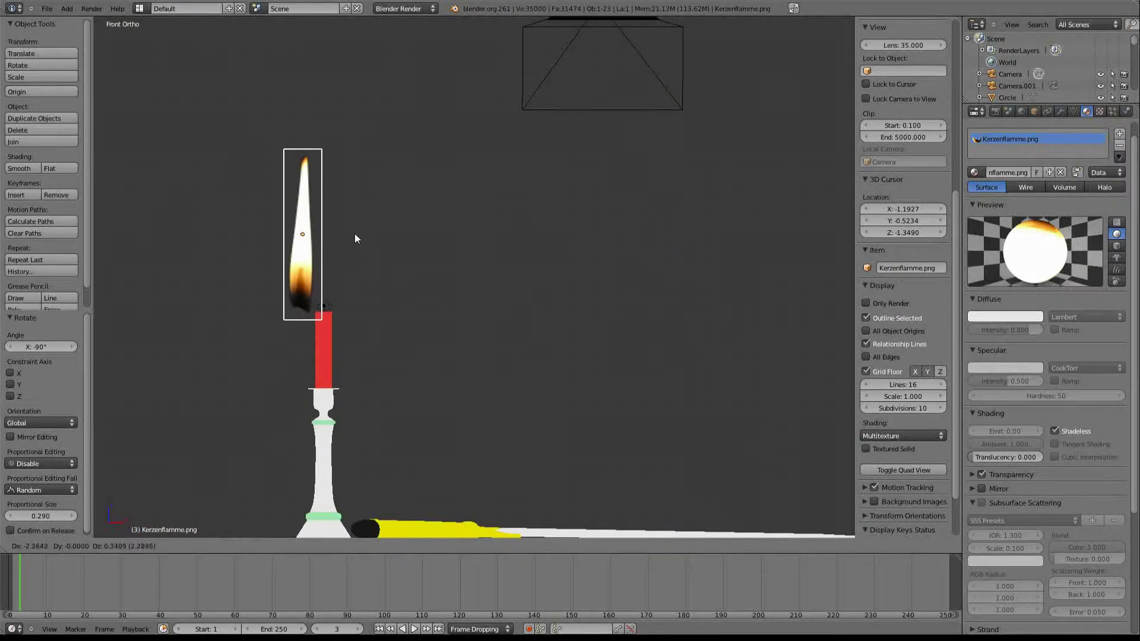
click(374, 231)
key(s)
click(376, 234)
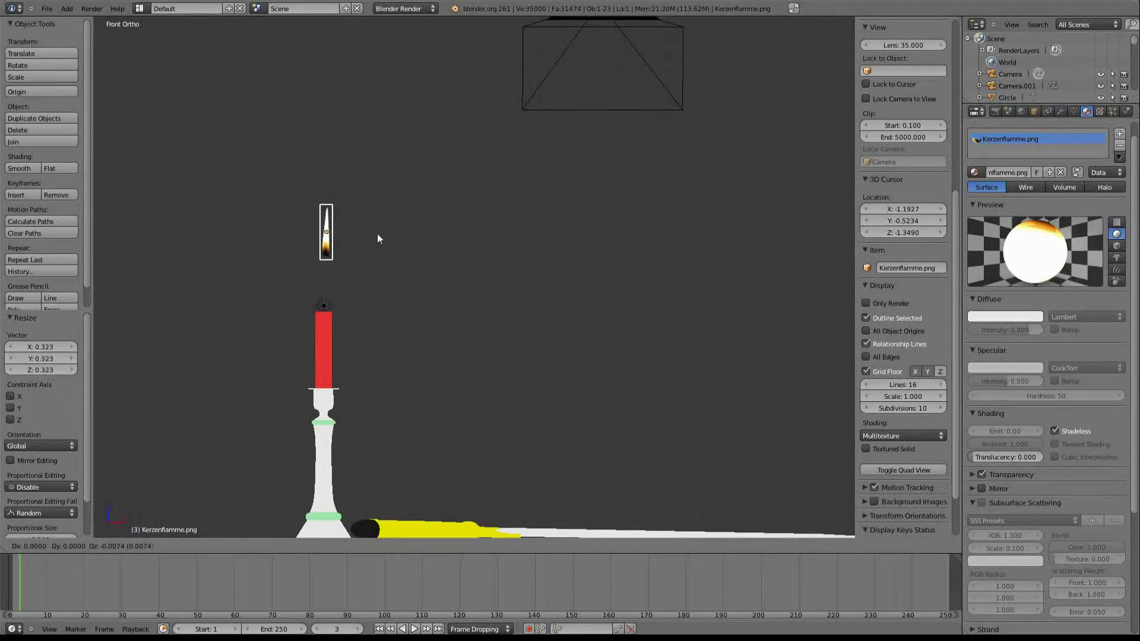
key(g)
click(377, 275)
Centre the flame plane over the candle wick from Top view
key(KP_7)
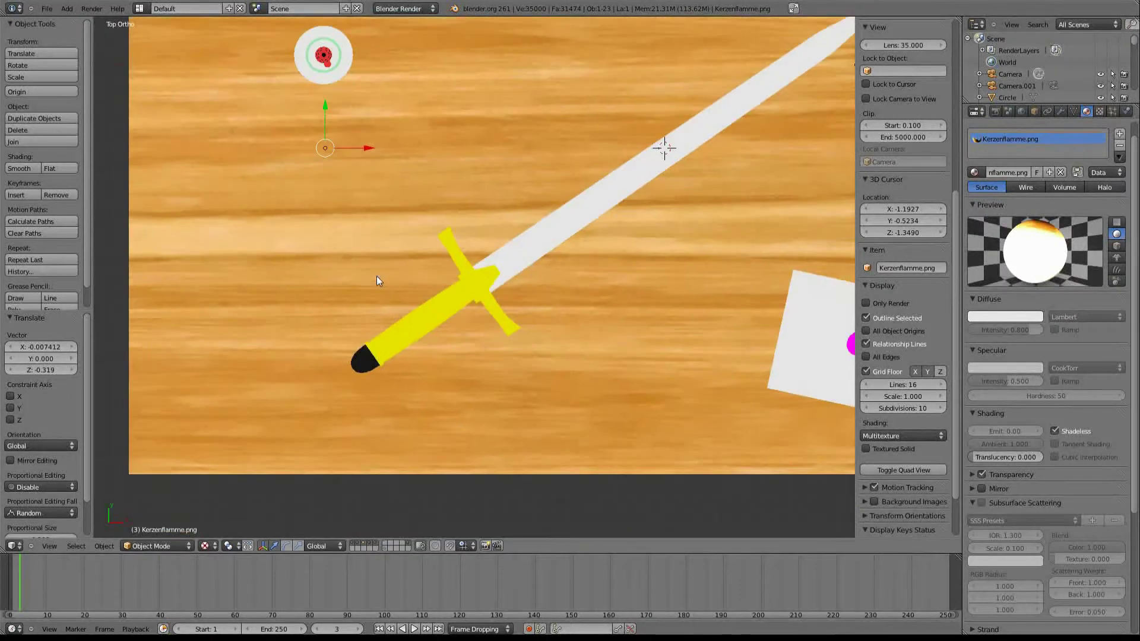
scroll(511, 477, up, 5)
key(g)
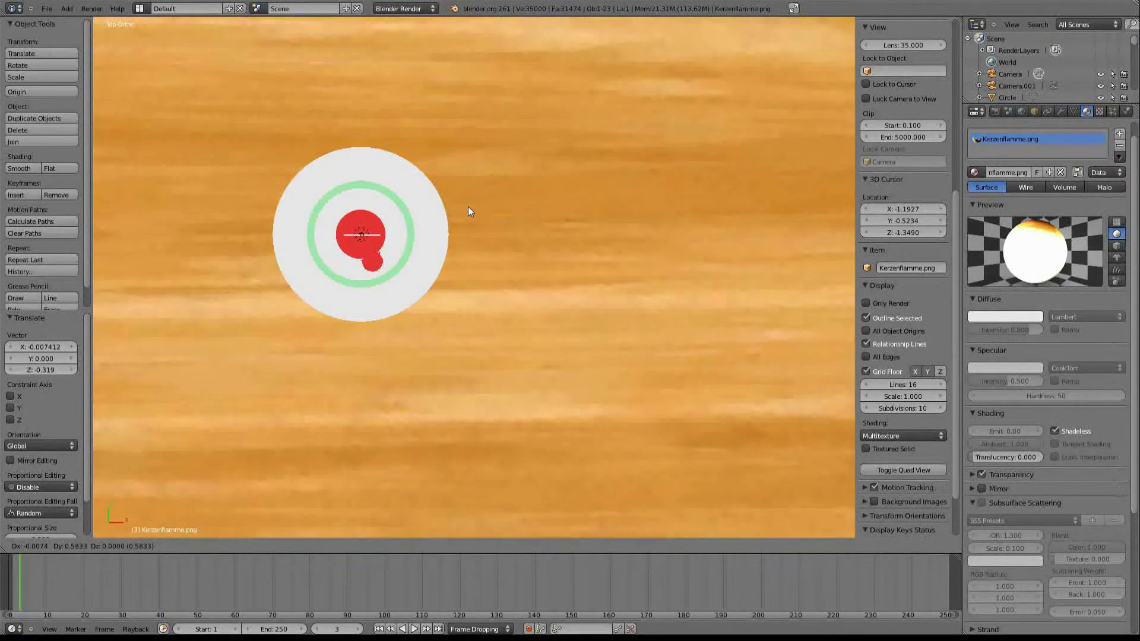
click(467, 209)
scroll(382, 305, up, 4)
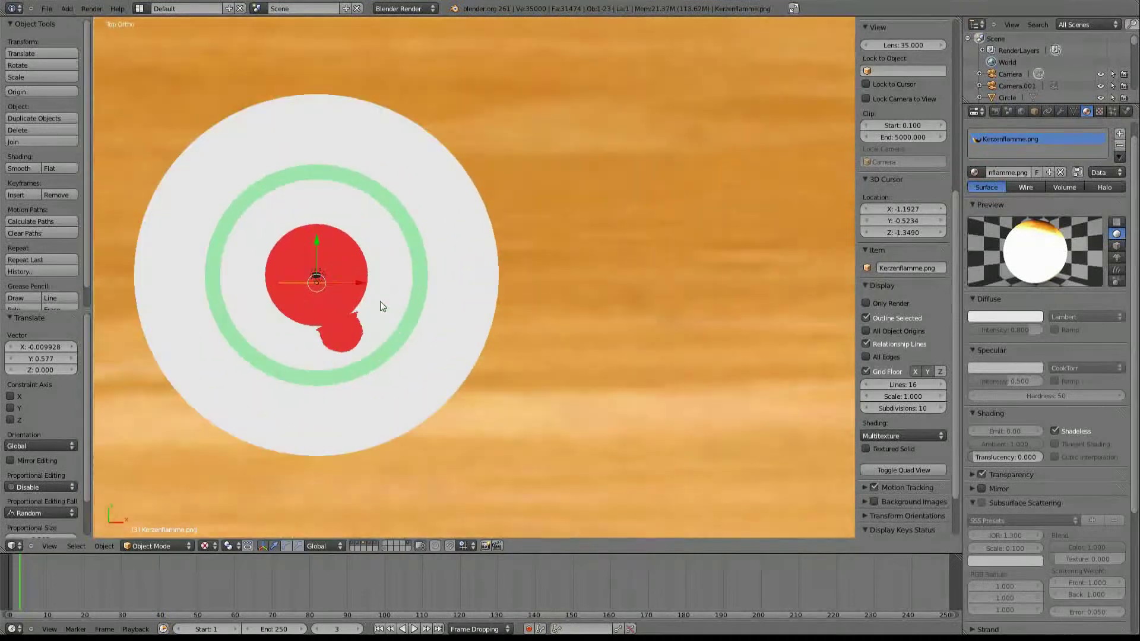
scroll(287, 275, up, 1)
key(g)
click(293, 278)
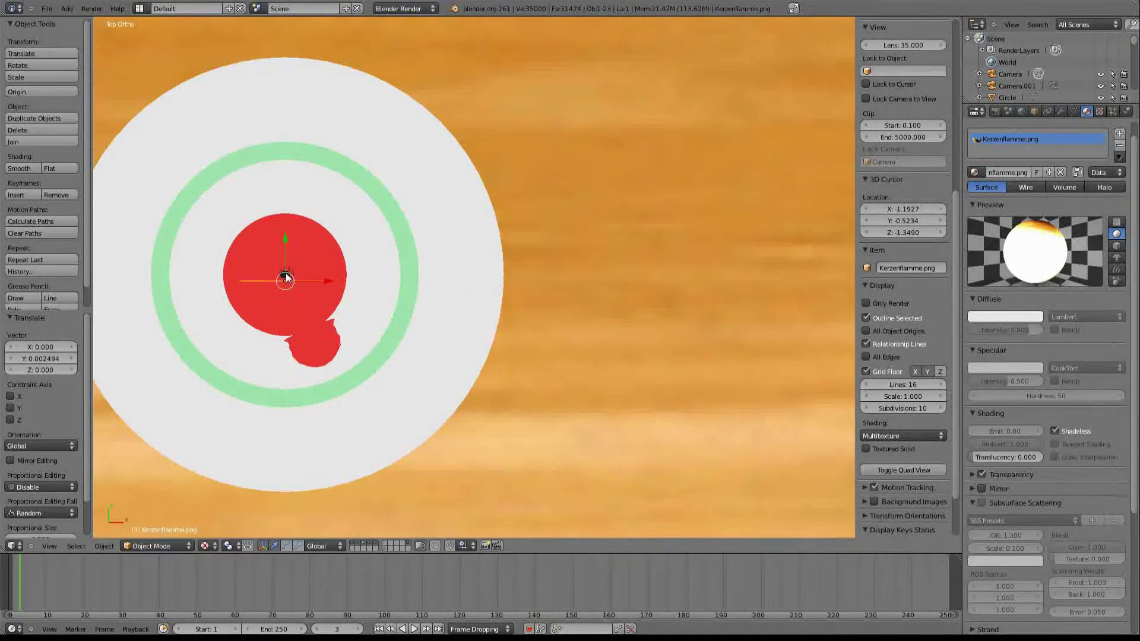
Shrink the flame plane further in Front view
middle_drag(376, 359, 390, 304)
key(KP_1)
scroll(392, 303, down, 2)
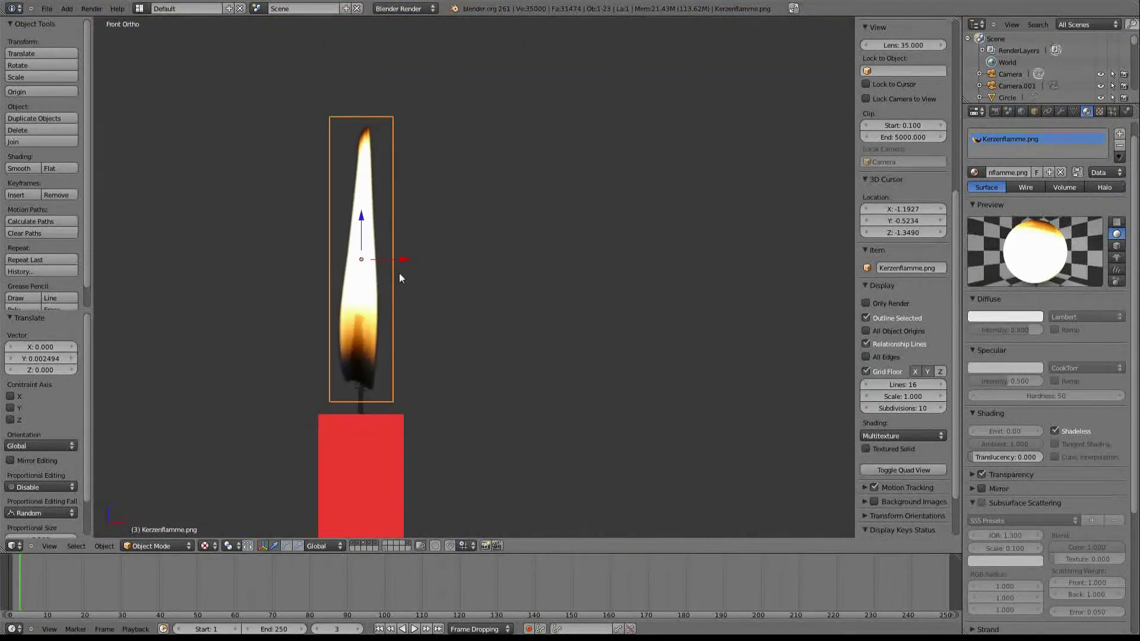
scroll(410, 285, up, 2)
scroll(422, 297, up, 2)
key(s)
click(475, 162)
Lower the flame, shrink it slightly to 0.527, and settle it onto the wick
key(g)
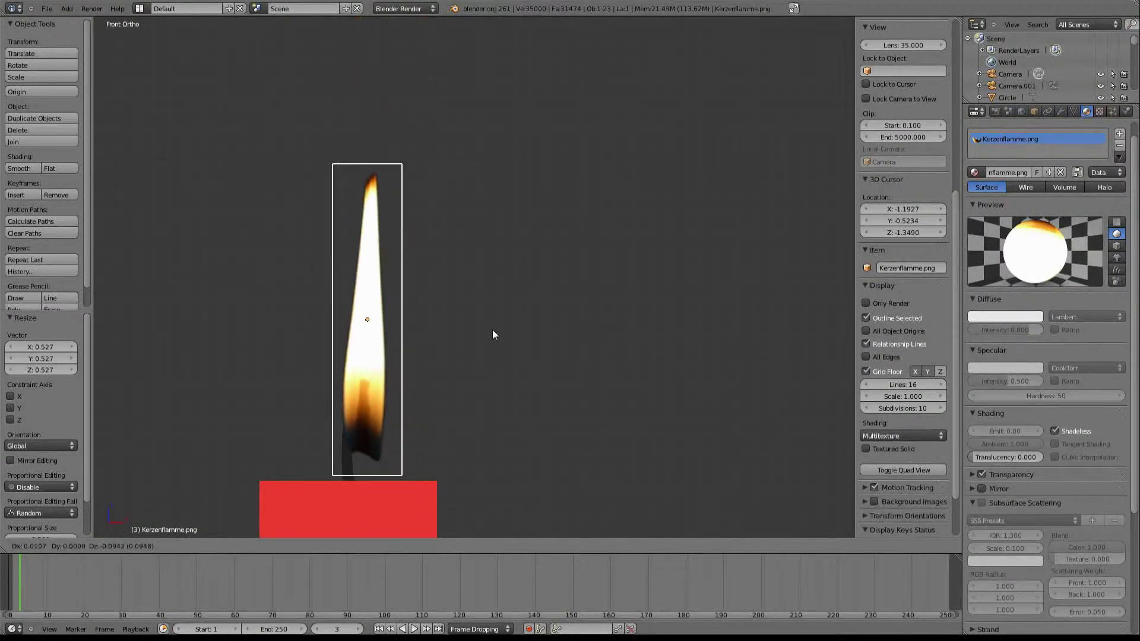
click(478, 322)
key(s)
click(485, 326)
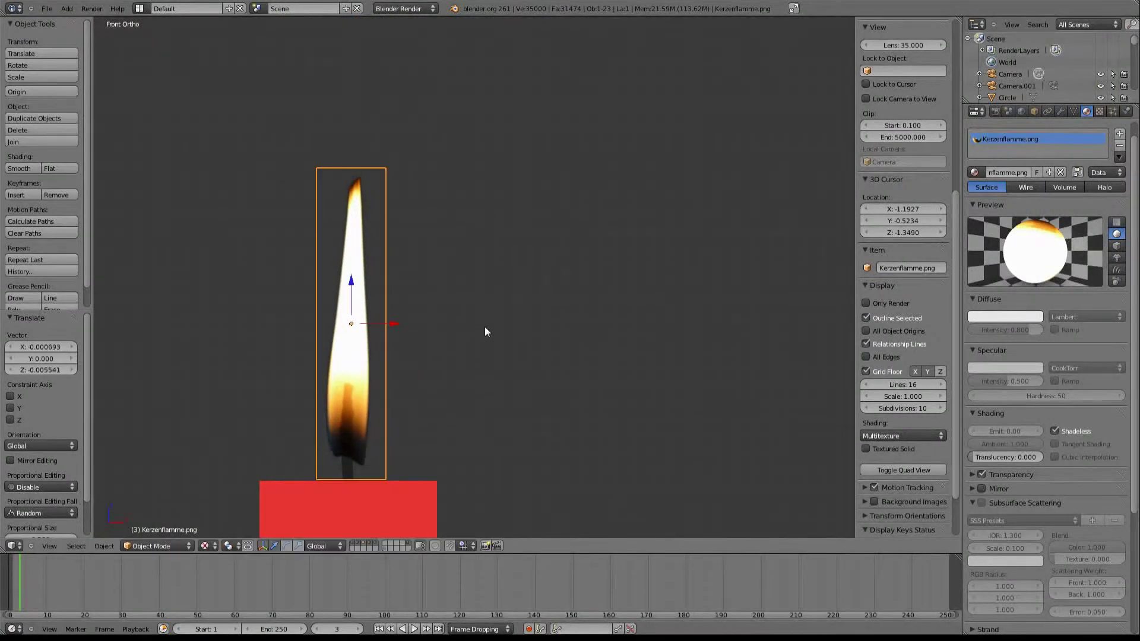
key(g)
click(478, 333)
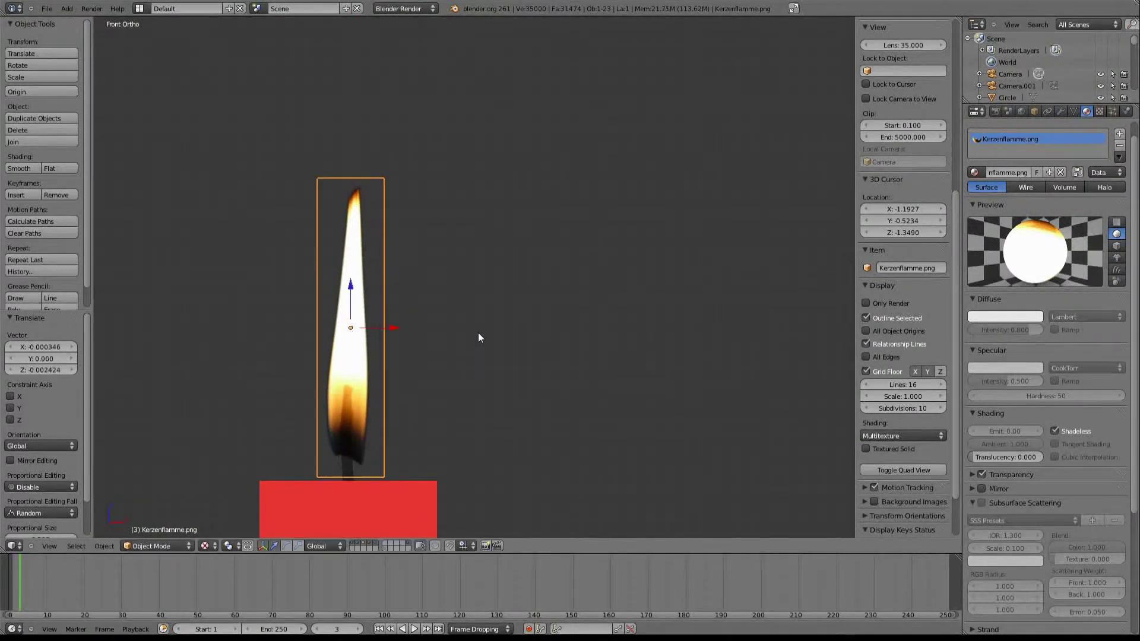
Check the flame from above, then look through the scene camera
scroll(478, 332, down, 2)
scroll(479, 333, down, 3)
middle_drag(488, 373, 433, 411)
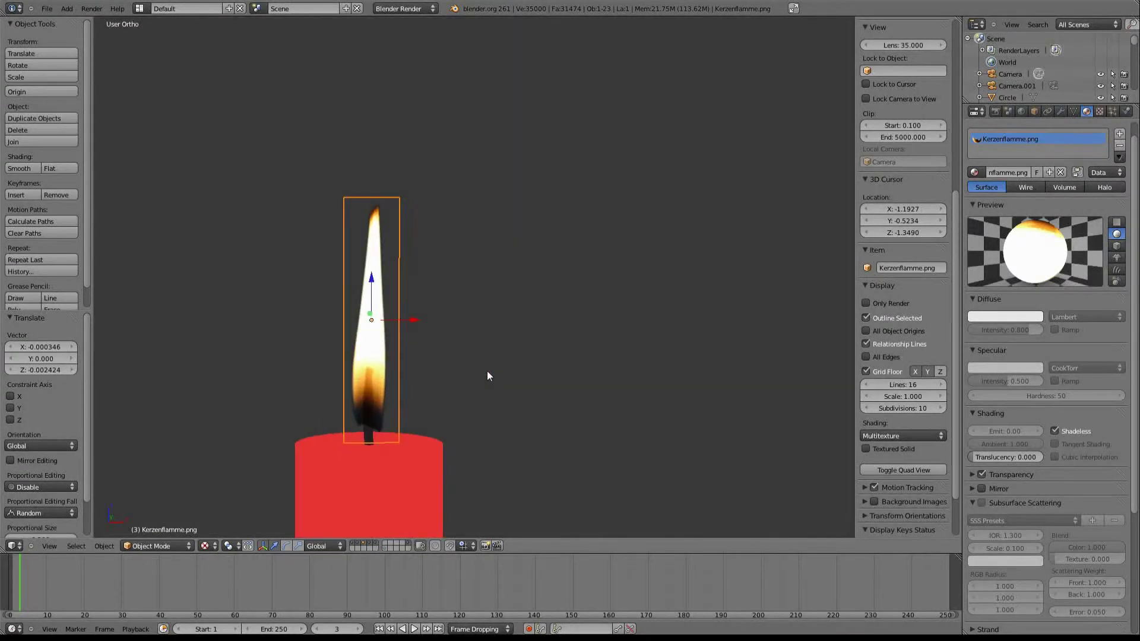
scroll(433, 411, up, 2)
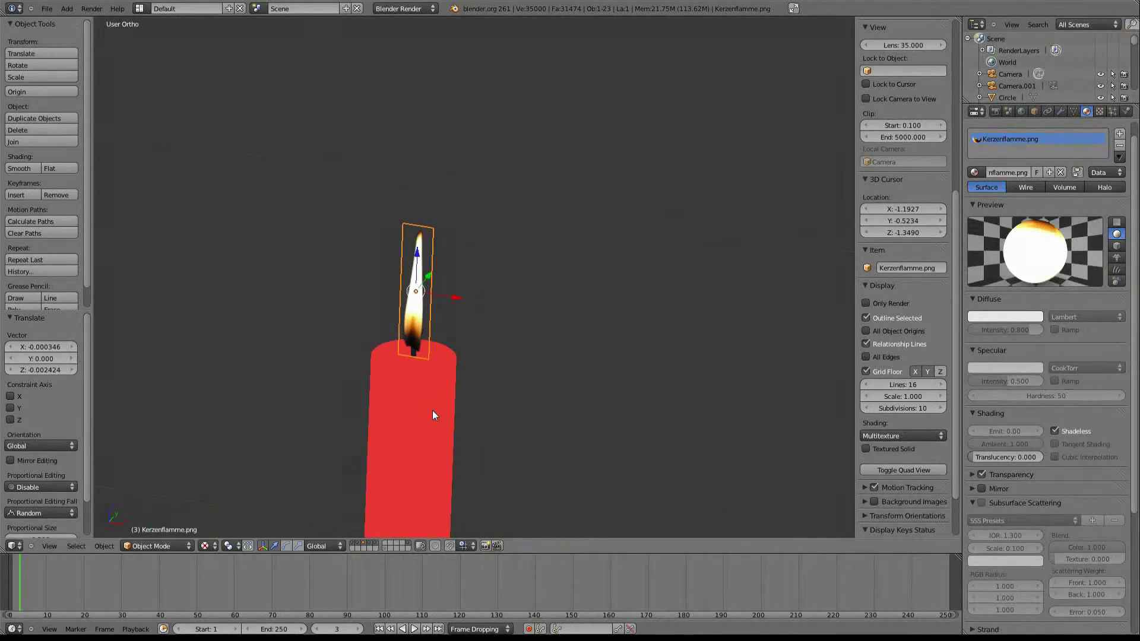
key(KP_7)
key(KP_0)
scroll(432, 415, up, 3)
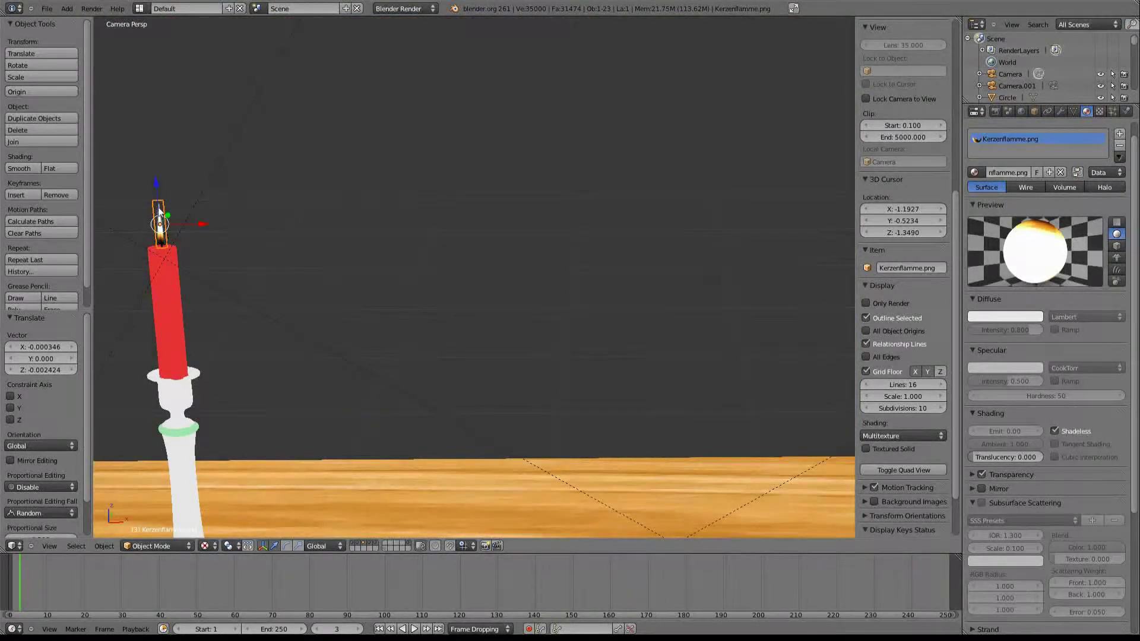
Leave camera view and orbit until the scene camera is visible
middle_drag(216, 279, 218, 255)
scroll(328, 277, down, 3)
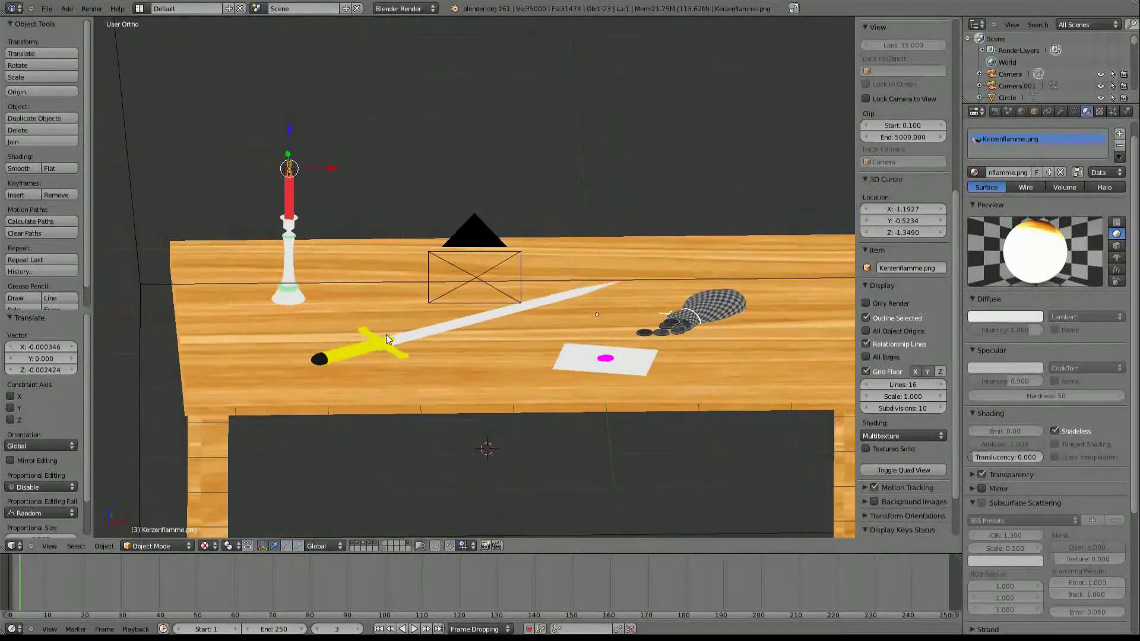
middle_drag(386, 334, 352, 244)
key(Home)
middle_drag(361, 204, 363, 255)
scroll(364, 255, up, 2)
scroll(363, 255, up, 1)
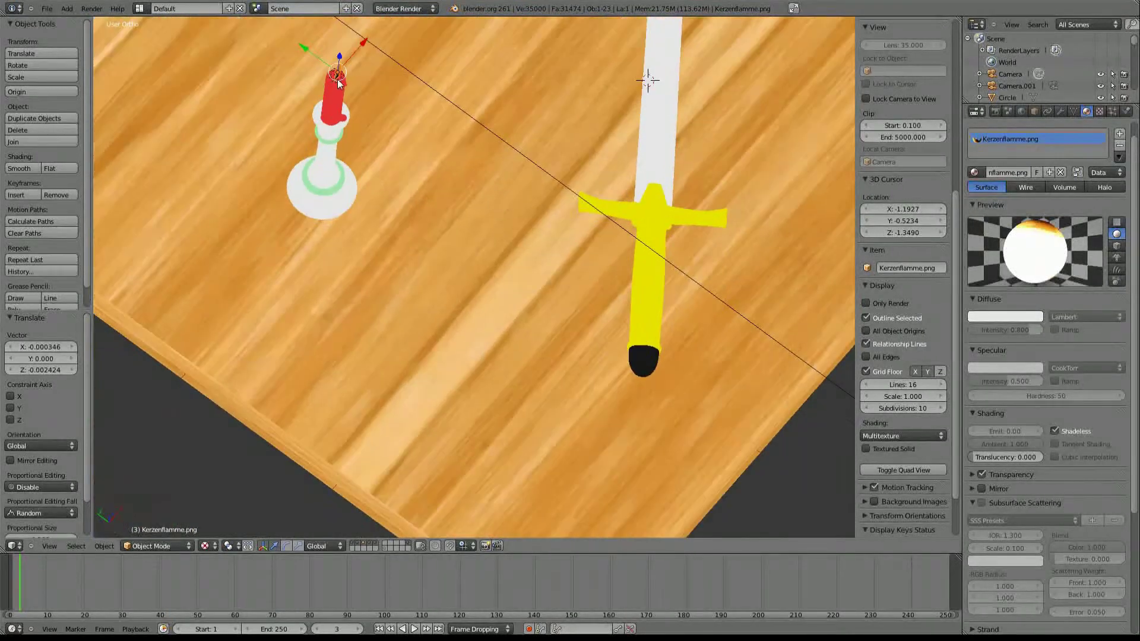
scroll(529, 212, down, 4)
mouse_move(529, 212)
middle_down()
mouse_move(487, 241)
mouse_move(604, 264)
mouse_move(583, 292)
mouse_move(479, 286)
middle_up()
scroll(583, 292, up, 4)
key(KP_2)
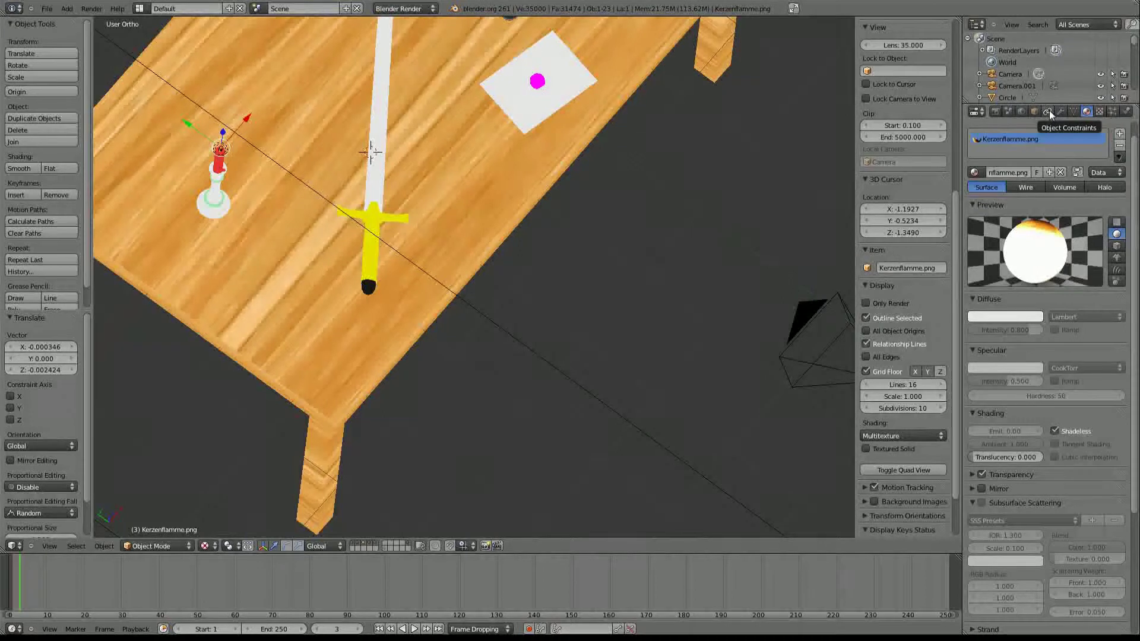
shift+middle_drag(597, 224, 514, 216)
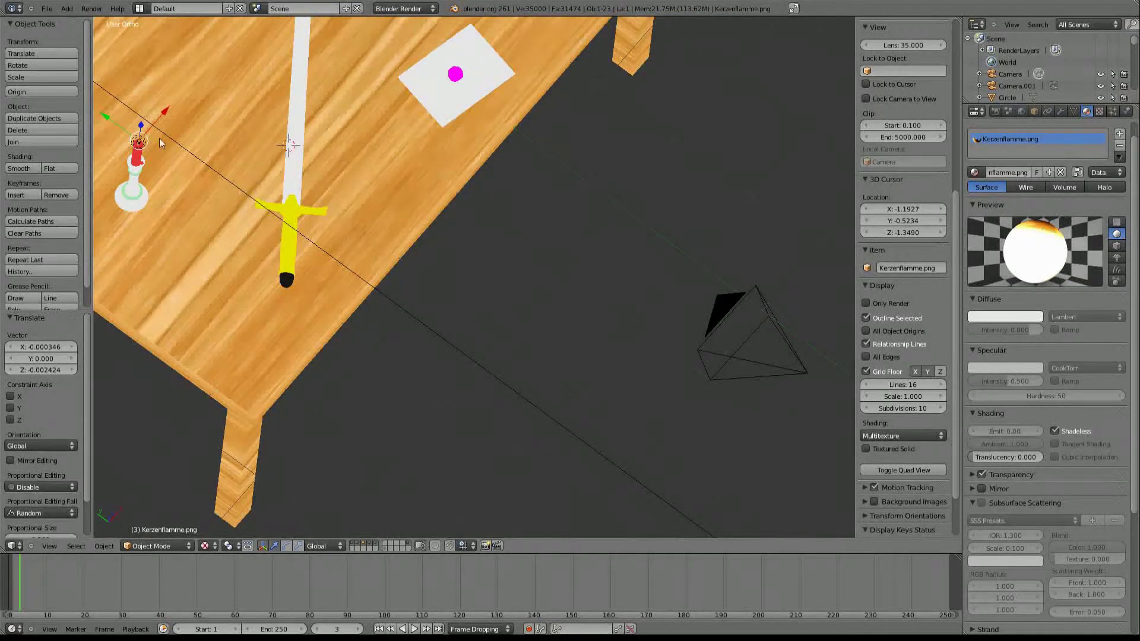
middle_drag(159, 138, 228, 130)
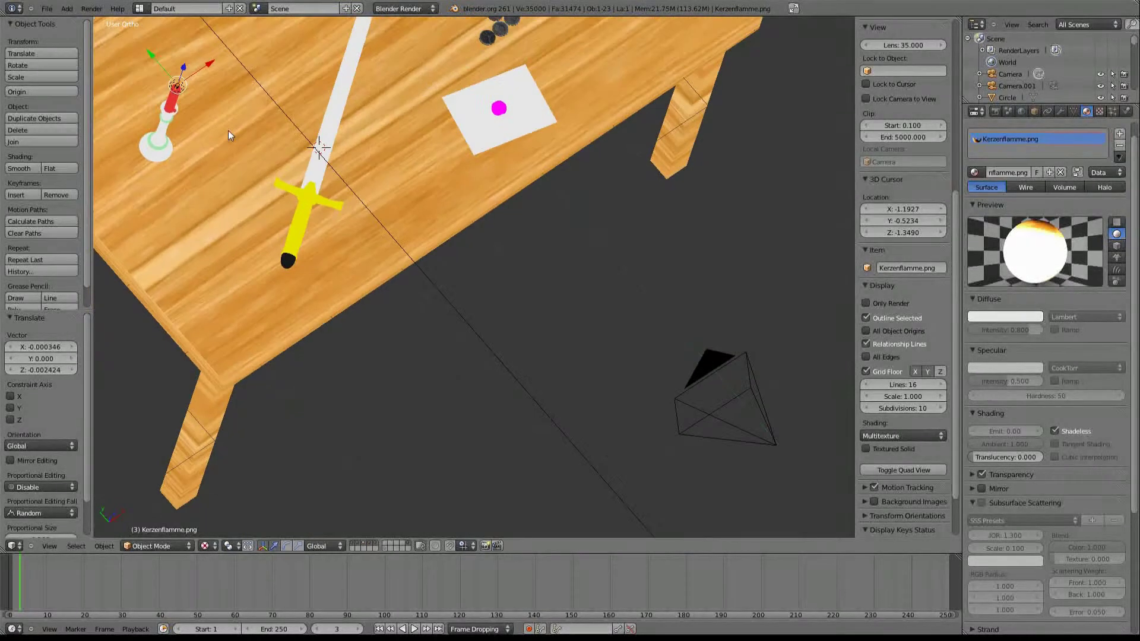
With the camera as target, give the flame plane a Track To constraint
right_click(702, 367)
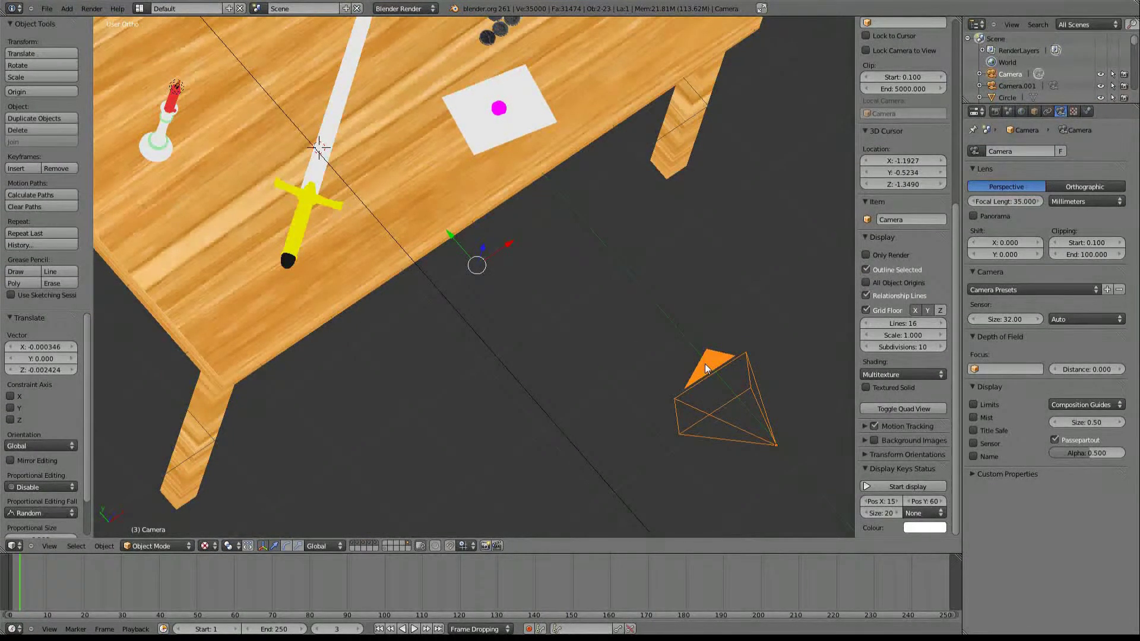
key(ctrl+t)
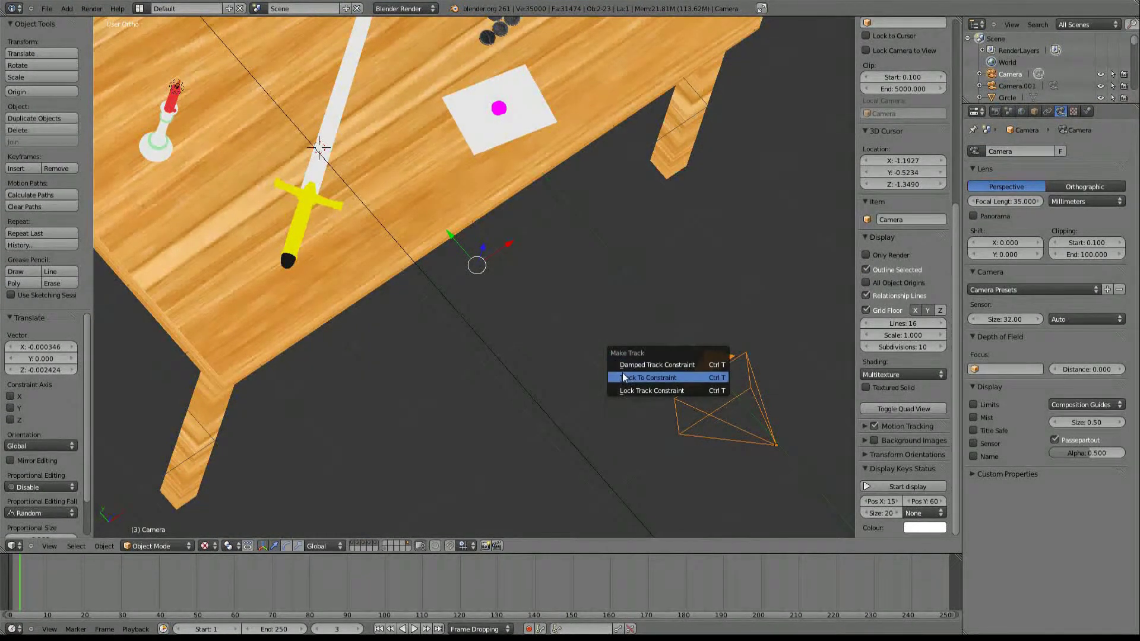
click(675, 383)
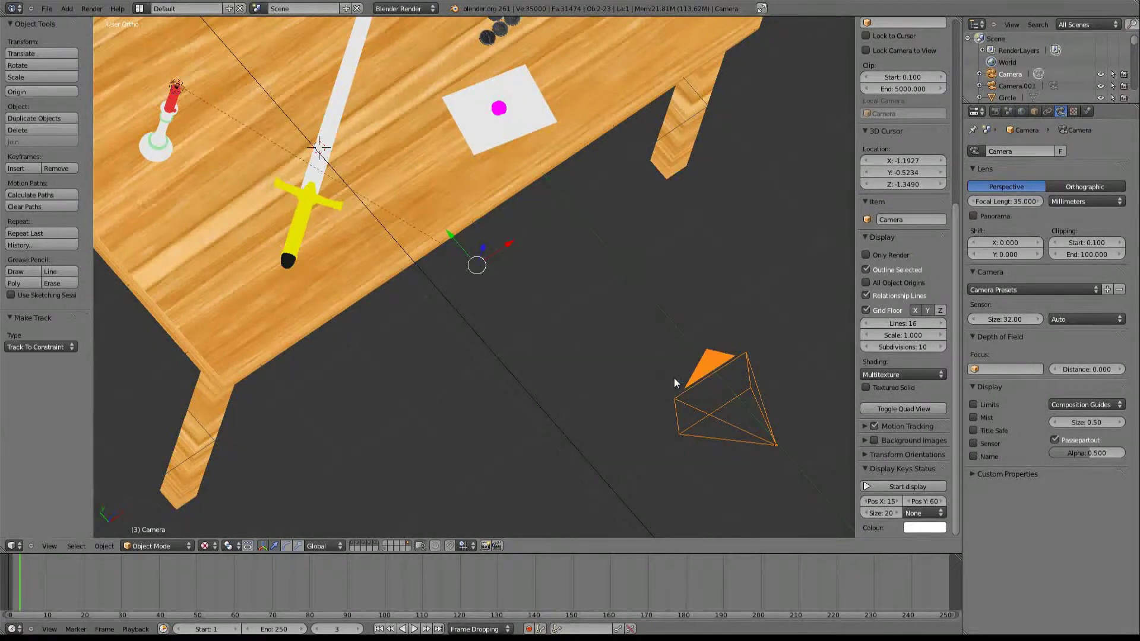
scroll(442, 290, up, 1)
scroll(693, 443, up, 4)
scroll(653, 459, down, 1)
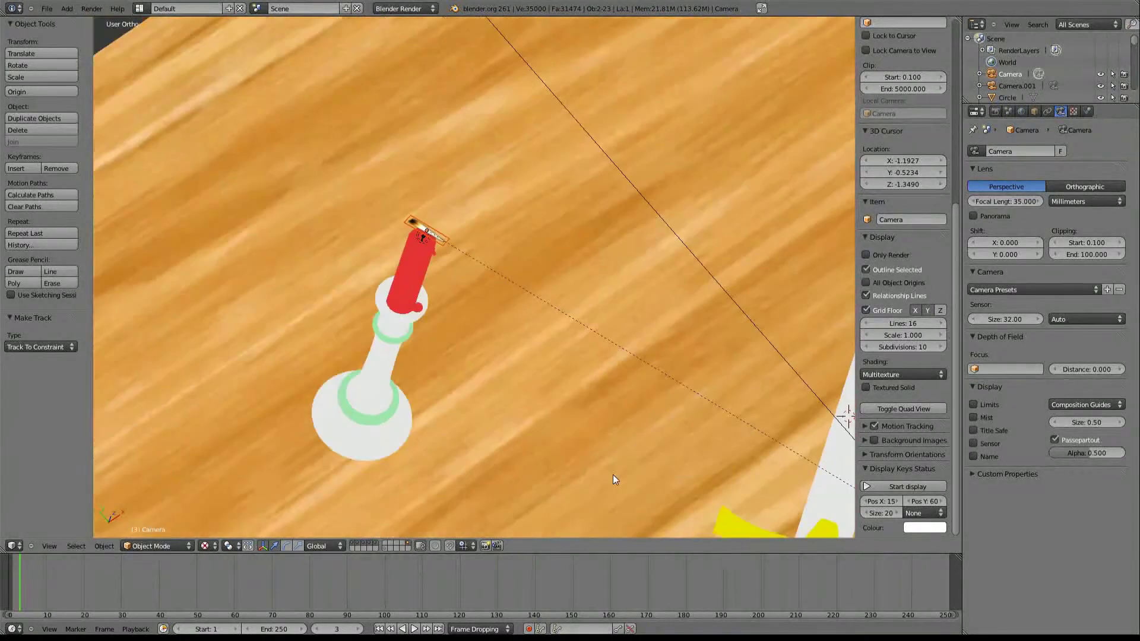
scroll(441, 244, up, 2)
scroll(430, 237, down, 2)
scroll(534, 321, down, 3)
scroll(698, 425, up, 4)
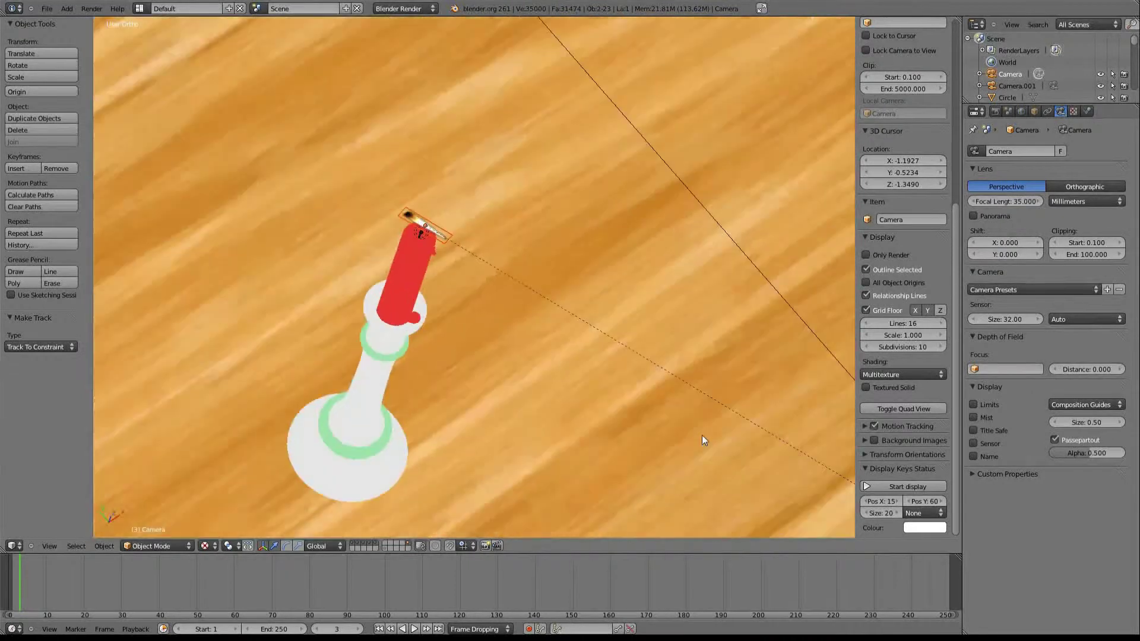
scroll(455, 217, up, 1)
scroll(454, 223, up, 1)
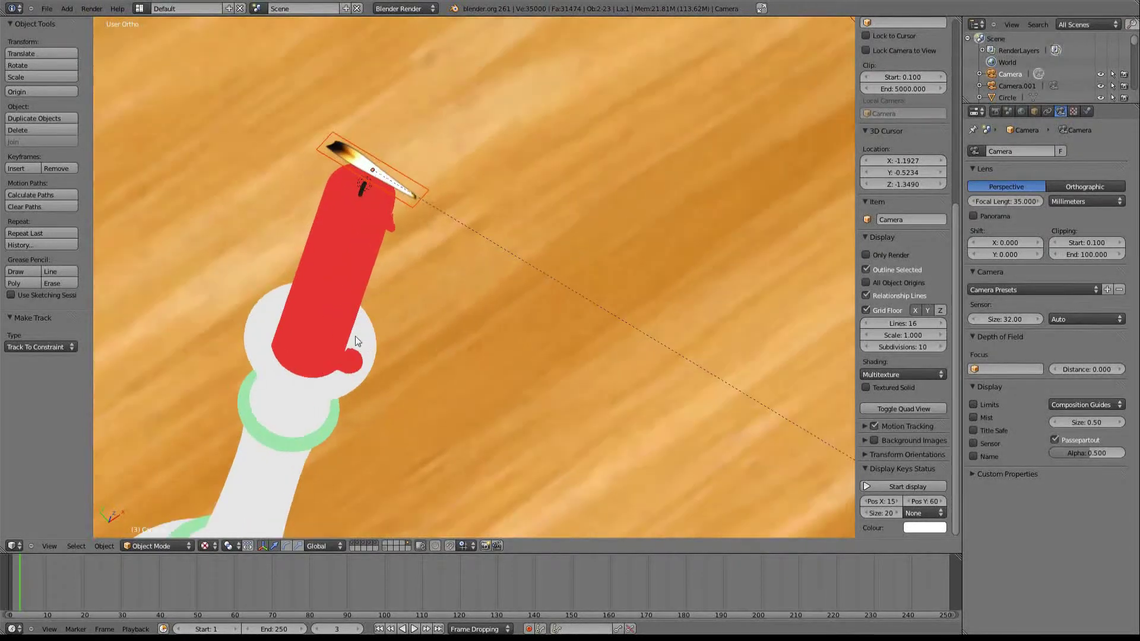
Select the flame plane alone and apply its rotation
click(105, 546)
mouse_move(119, 495)
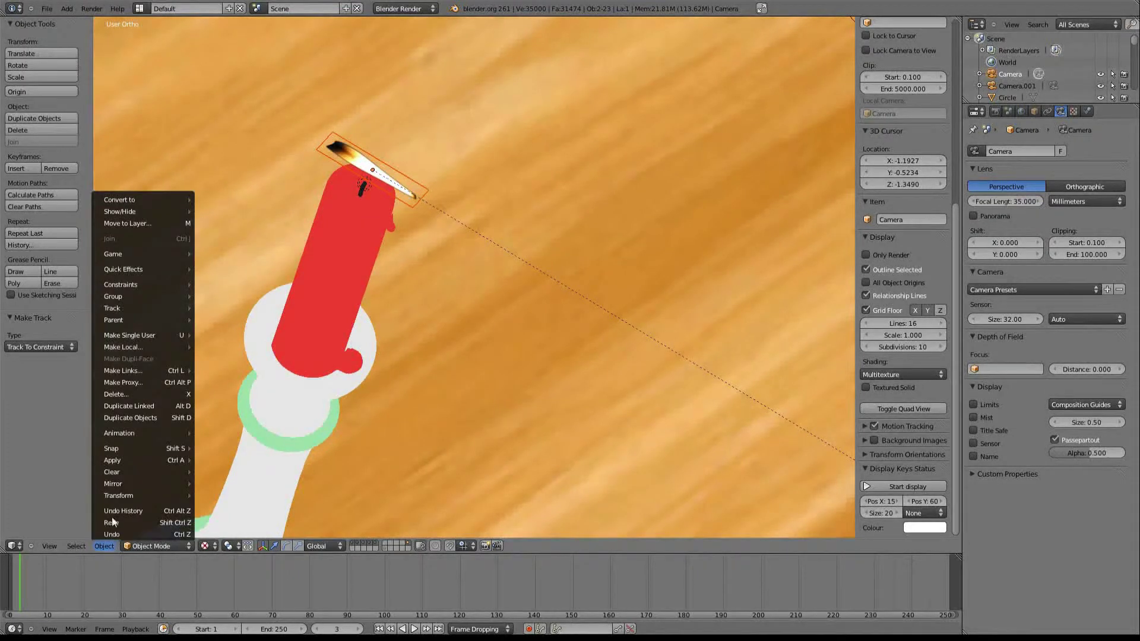
right_click(344, 158)
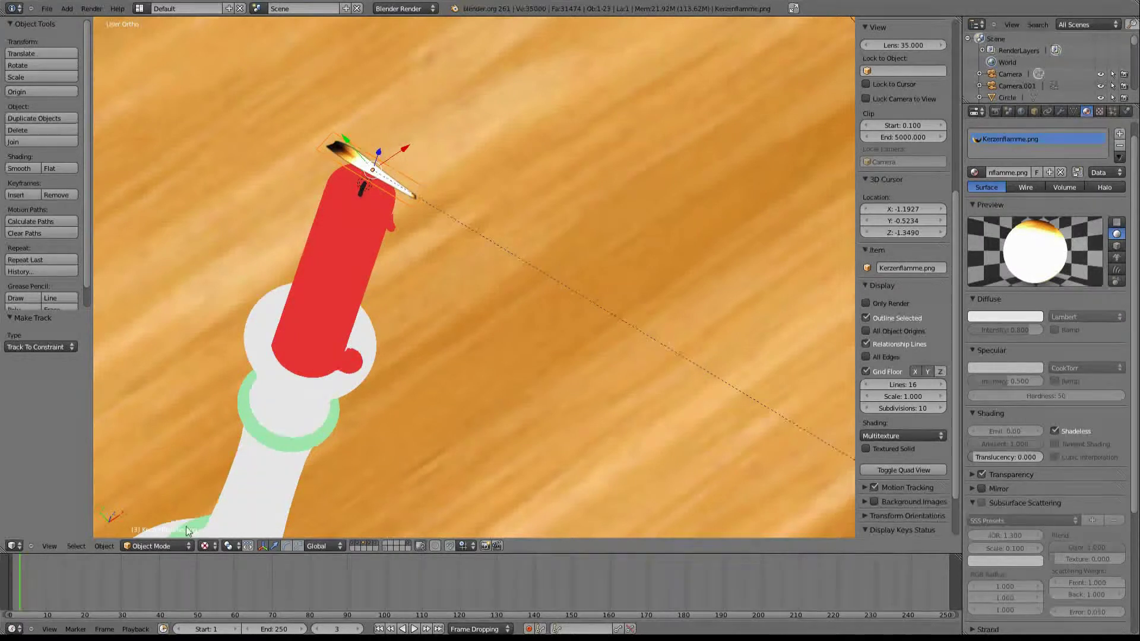
click(103, 546)
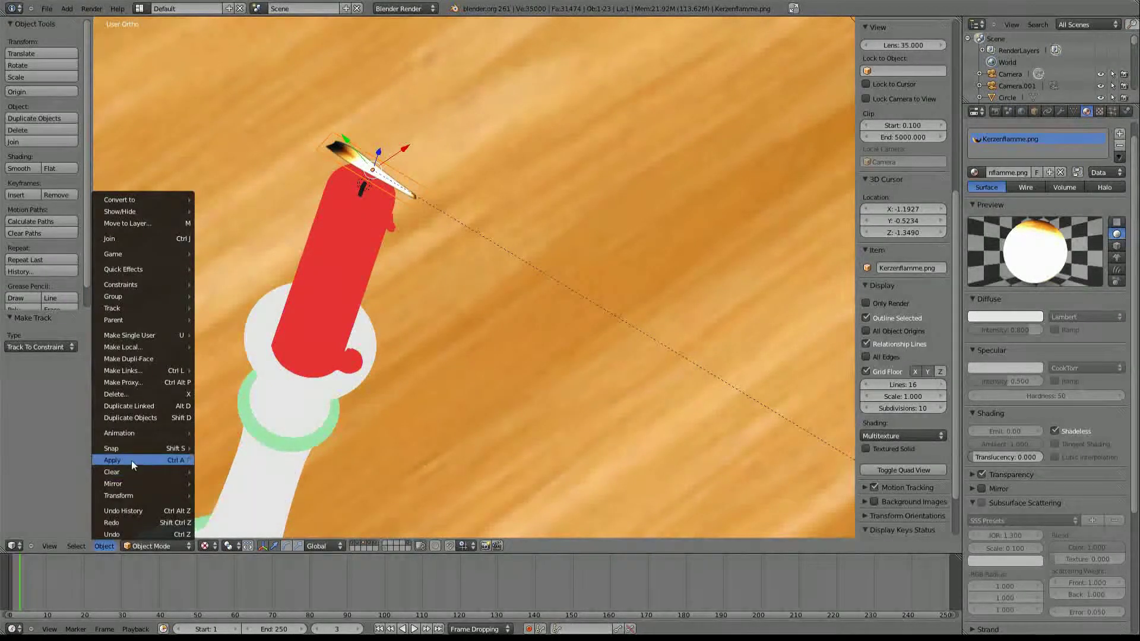
mouse_move(133, 461)
click(258, 471)
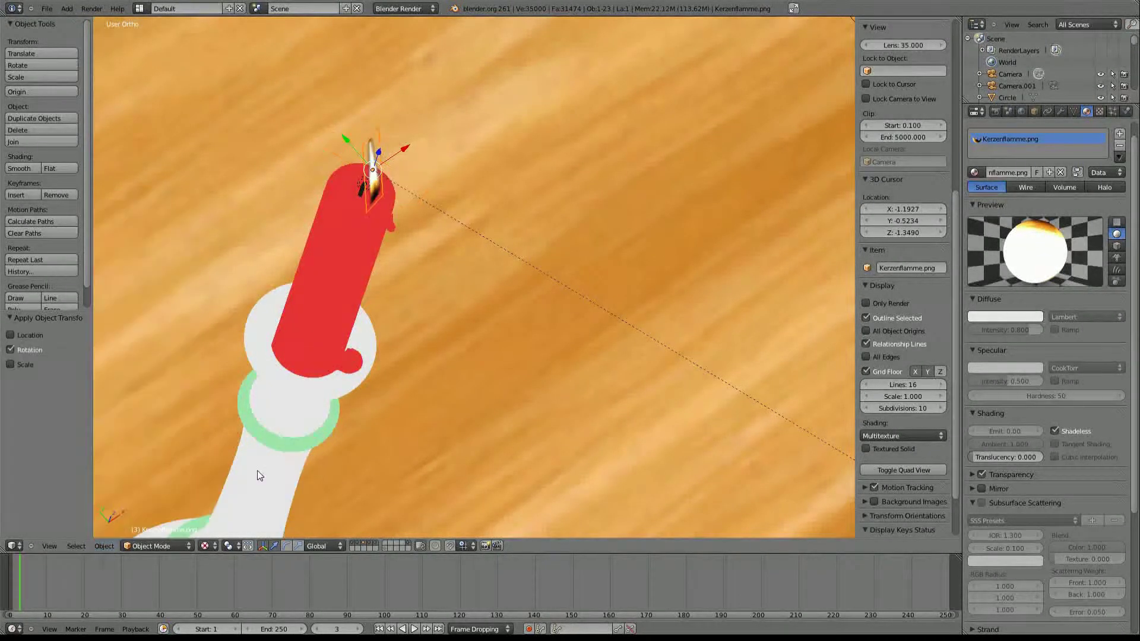
Inspect the flame from camera, front and side views, zooming in on the candle
middle_drag(380, 419, 417, 386)
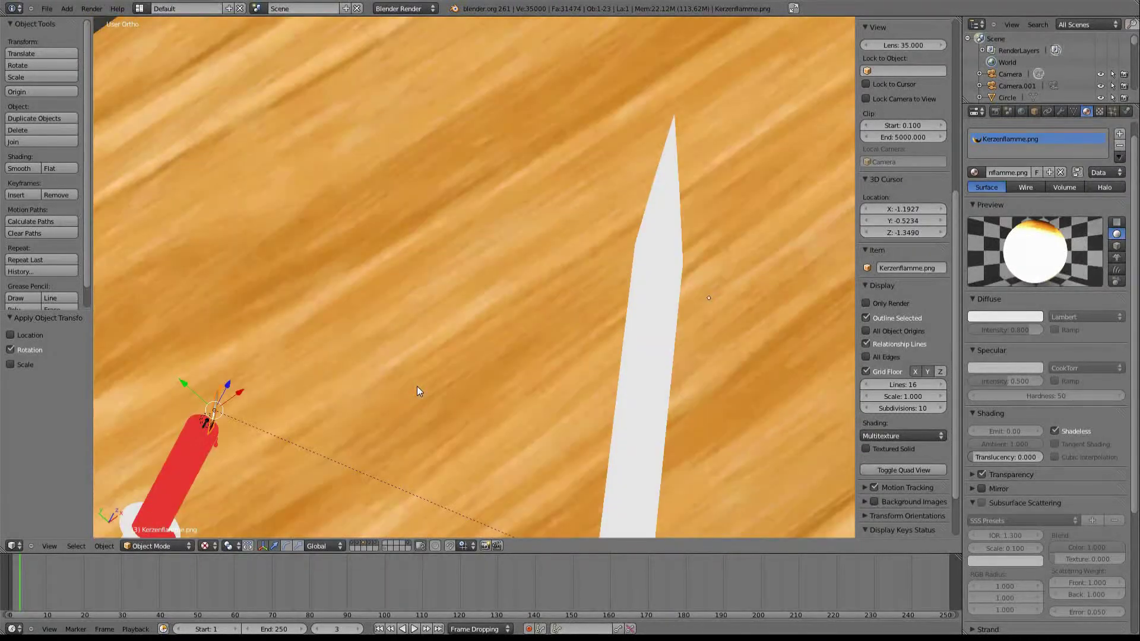
key(KP_0)
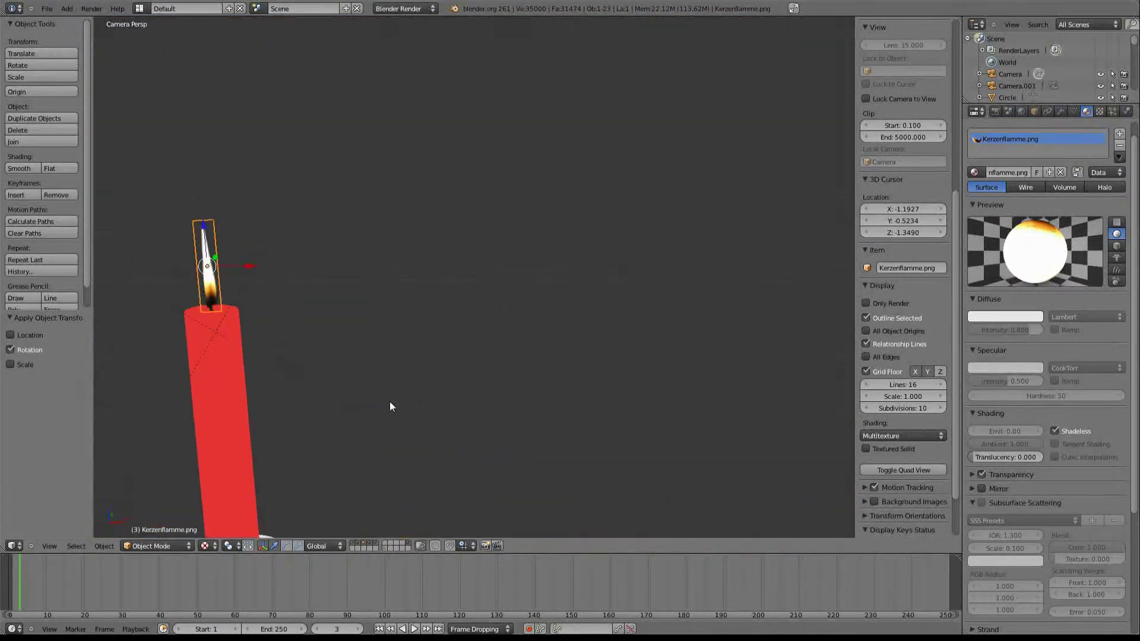
key(KP_0)
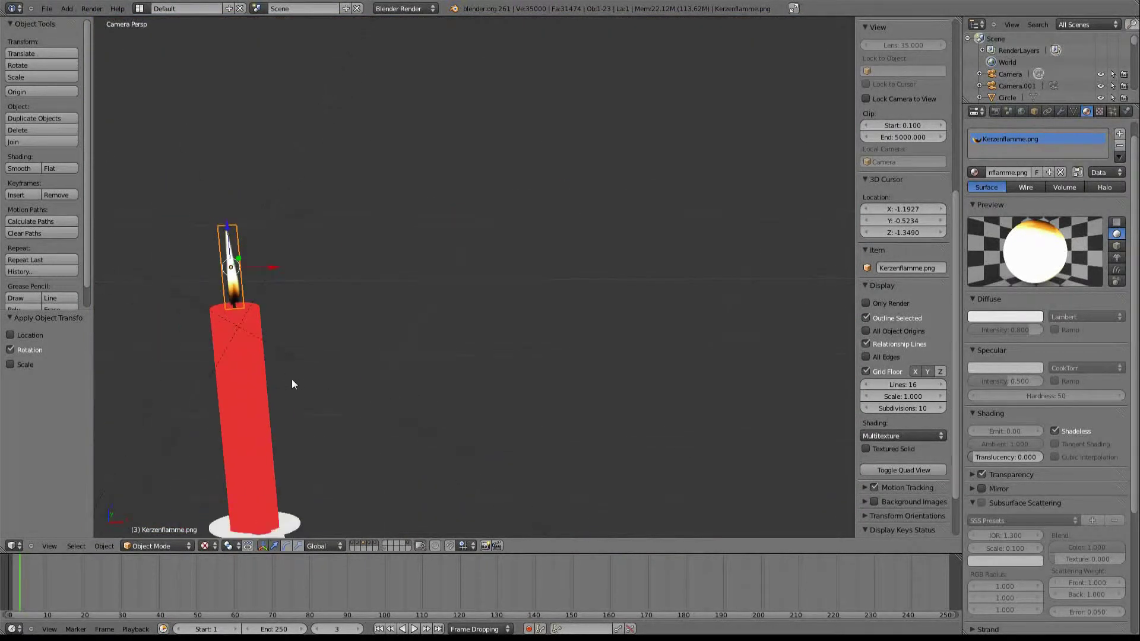
key(KP_1)
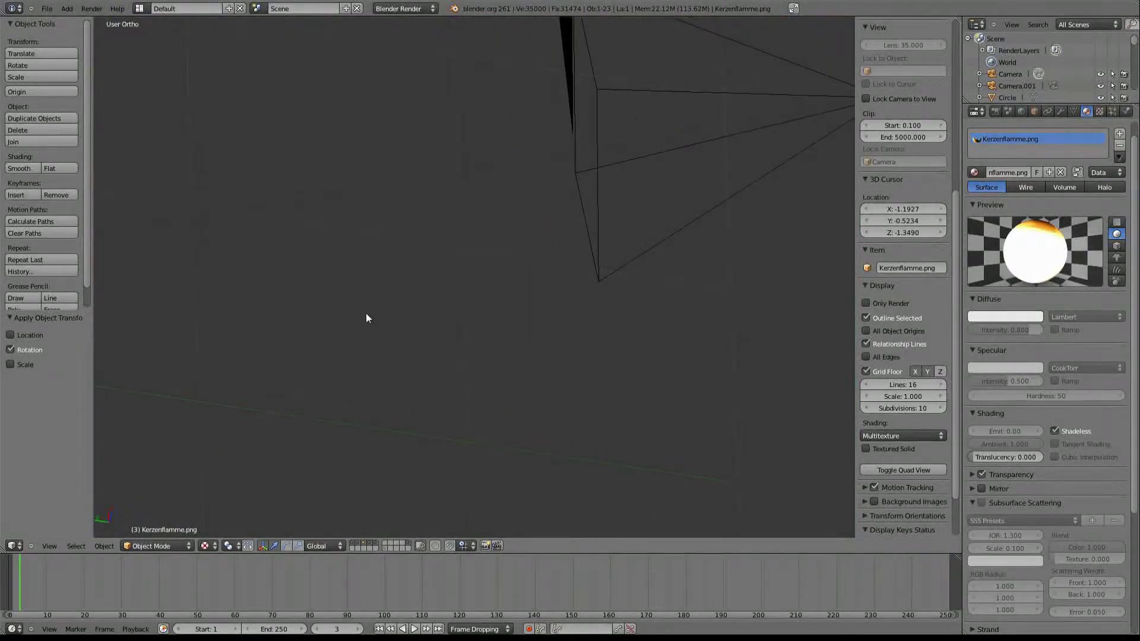
key(KP_3)
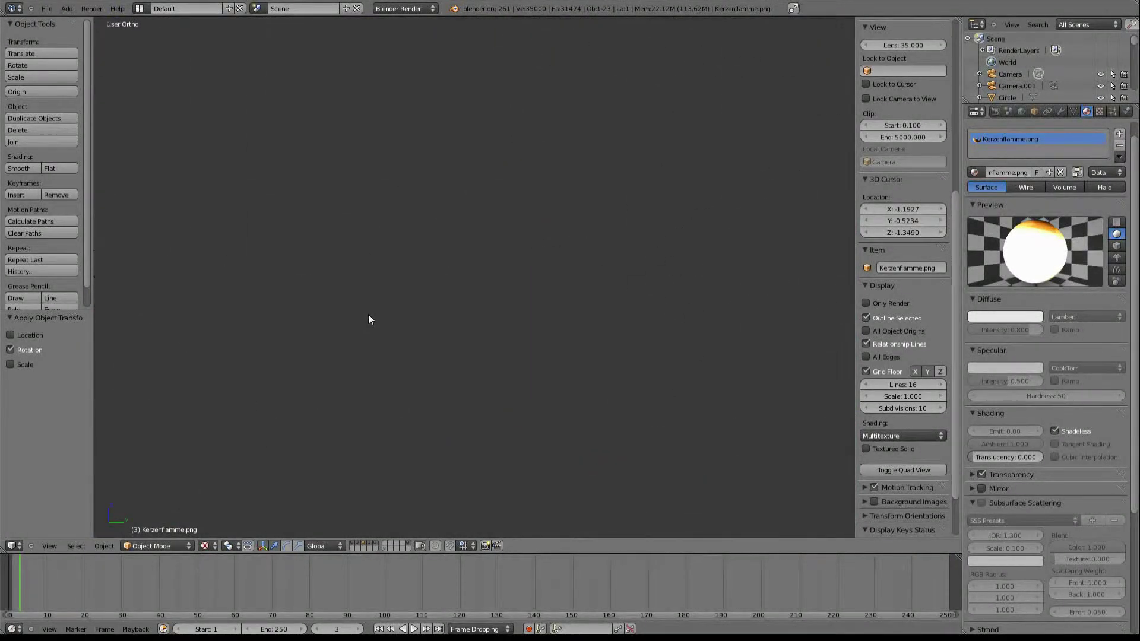
scroll(458, 400, down, 5)
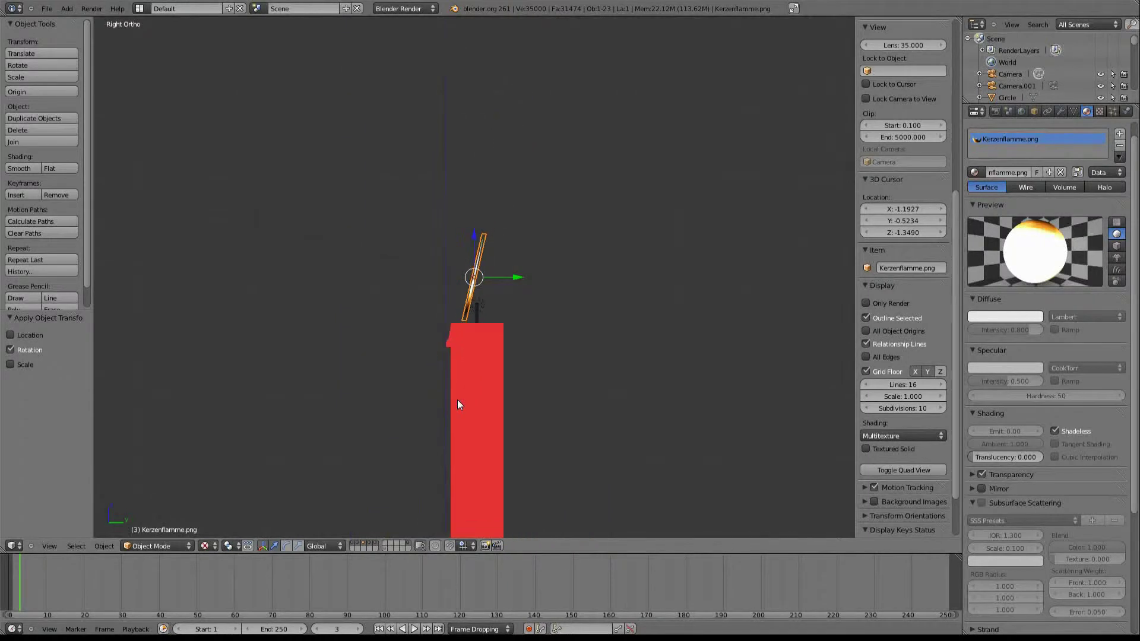
mouse_move(457, 400)
middle_down()
mouse_move(480, 431)
mouse_move(411, 372)
mouse_move(421, 444)
middle_up()
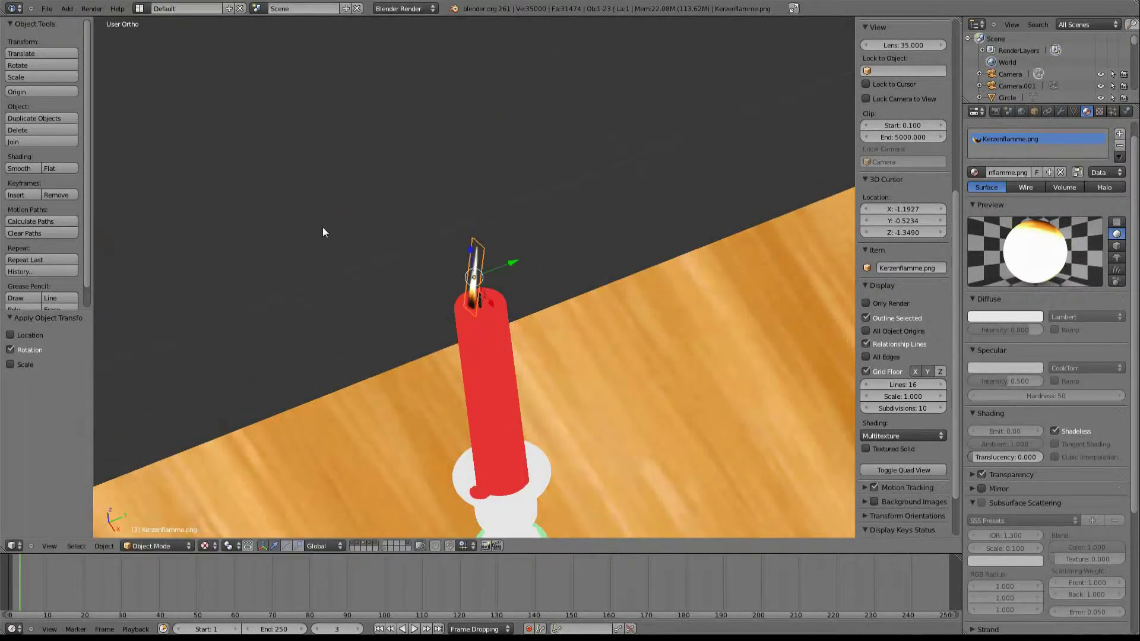
middle_drag(323, 229, 327, 352)
scroll(328, 359, up, 3)
scroll(320, 344, up, 3)
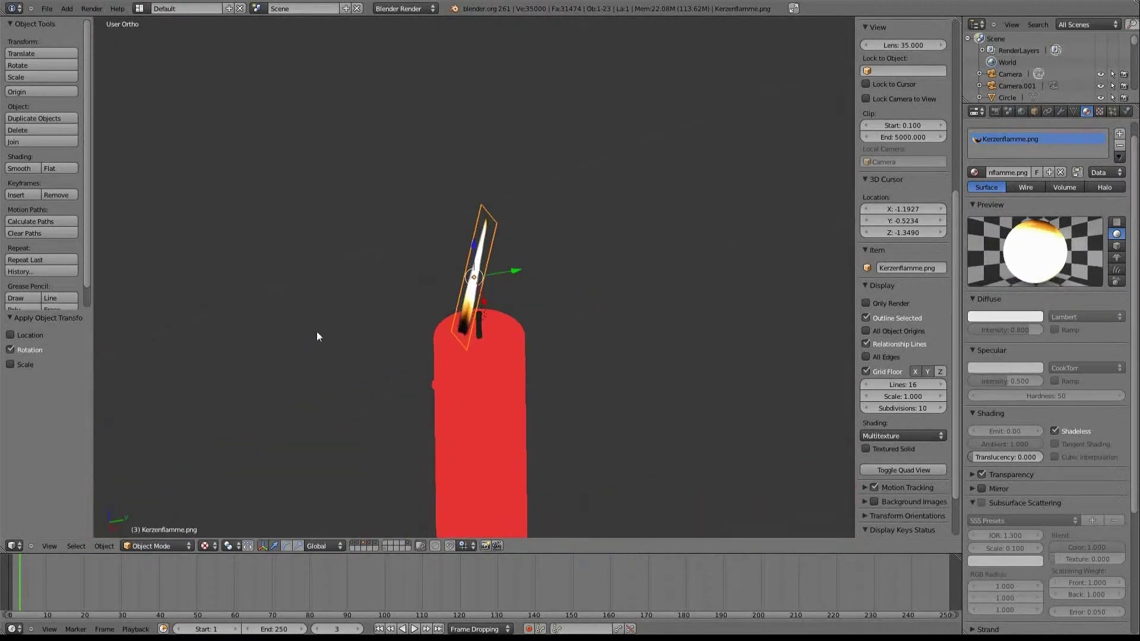
scroll(375, 356, up, 1)
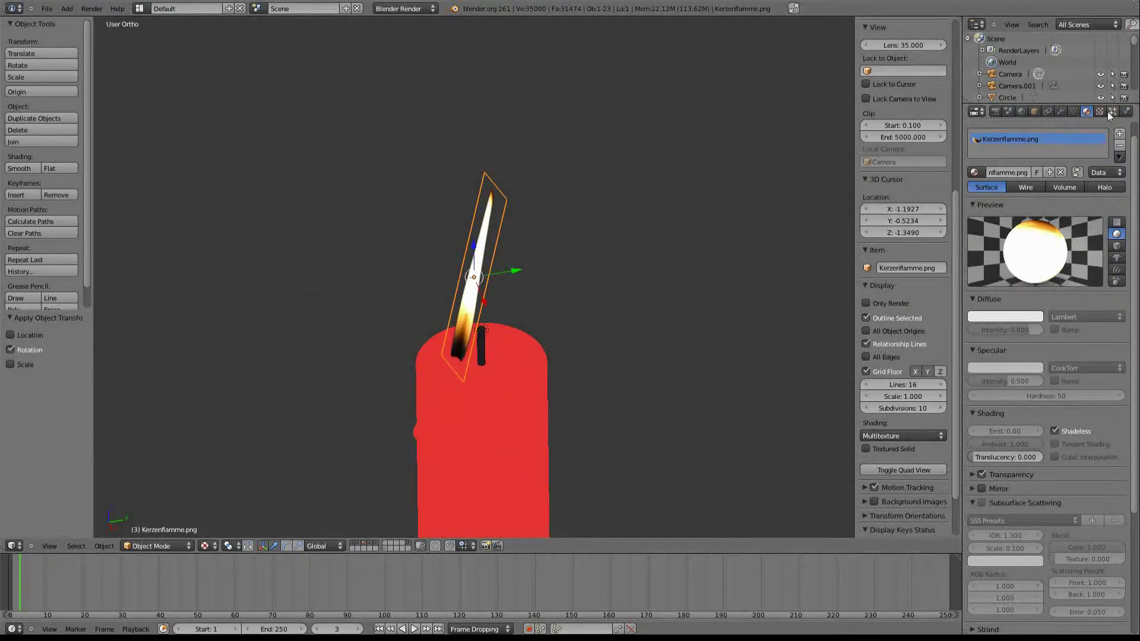
Add a Limit Rotation constraint with Limit X enabled to the flame plane
click(1048, 113)
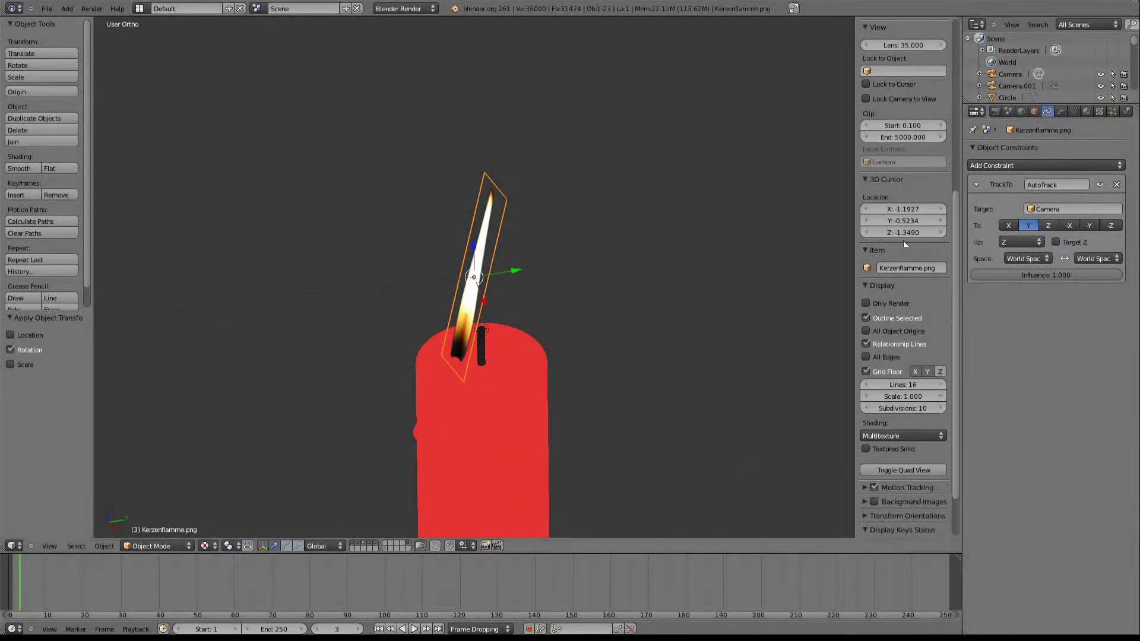
scroll(371, 252, up, 1)
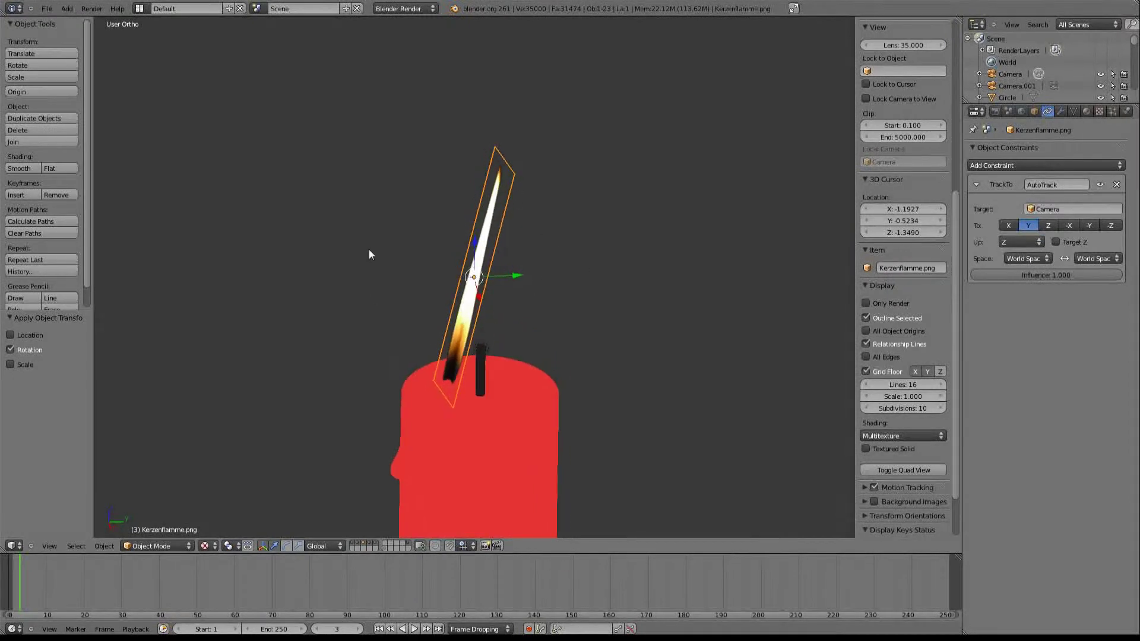
scroll(371, 252, up, 2)
scroll(466, 300, down, 8)
scroll(466, 300, up, 6)
middle_drag(451, 300, 407, 298)
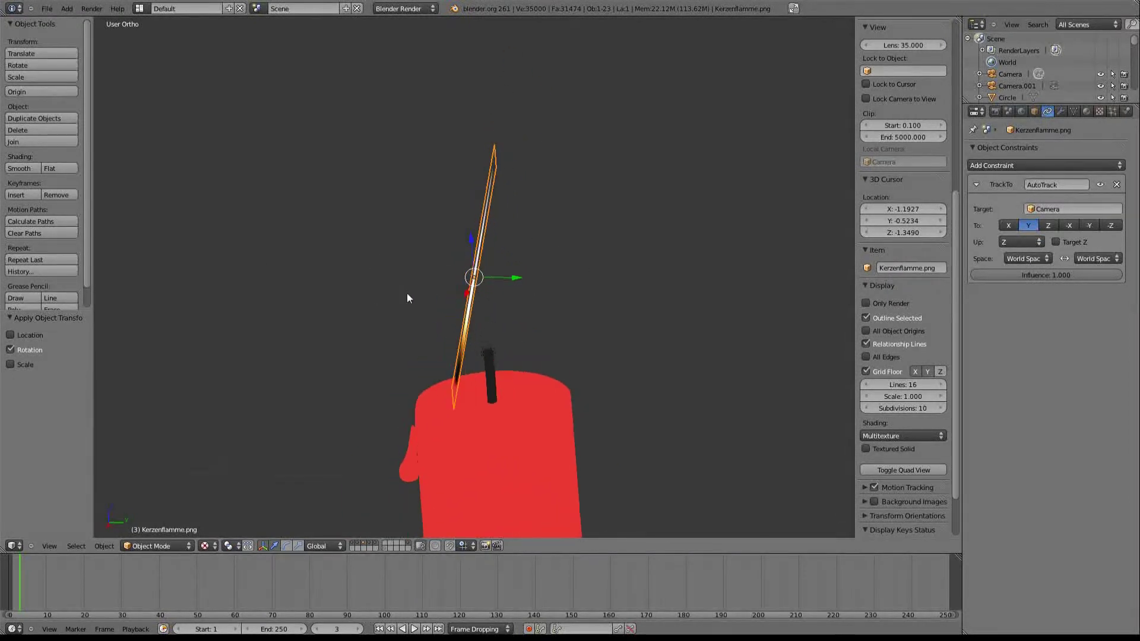
scroll(484, 321, down, 6)
middle_drag(485, 320, 462, 447)
scroll(462, 447, up, 3)
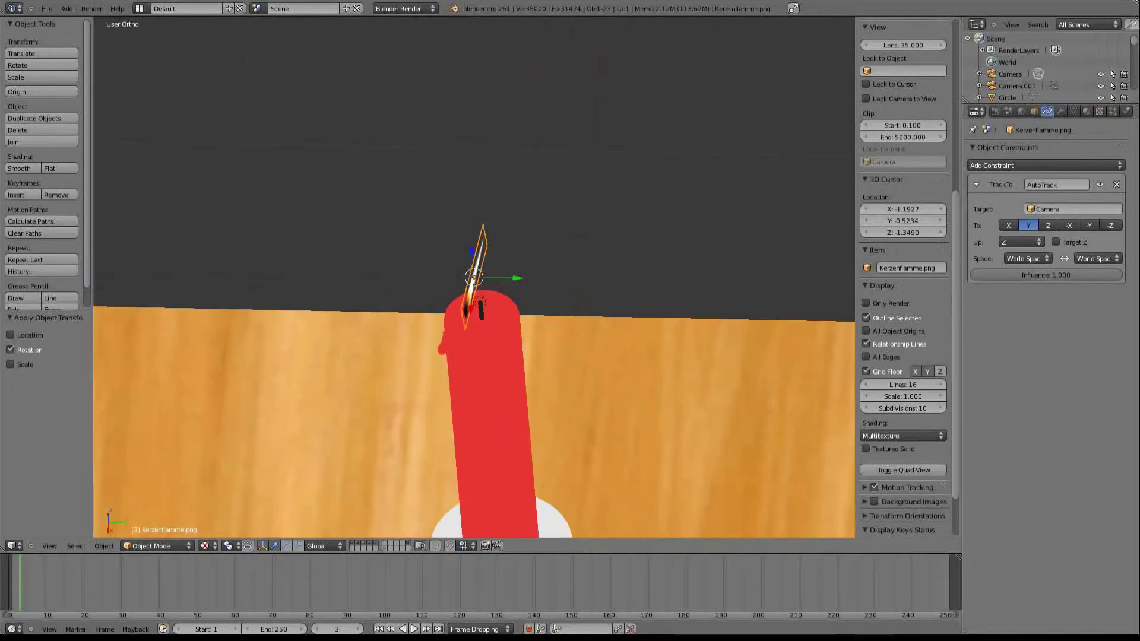
middle_drag(440, 355, 463, 175)
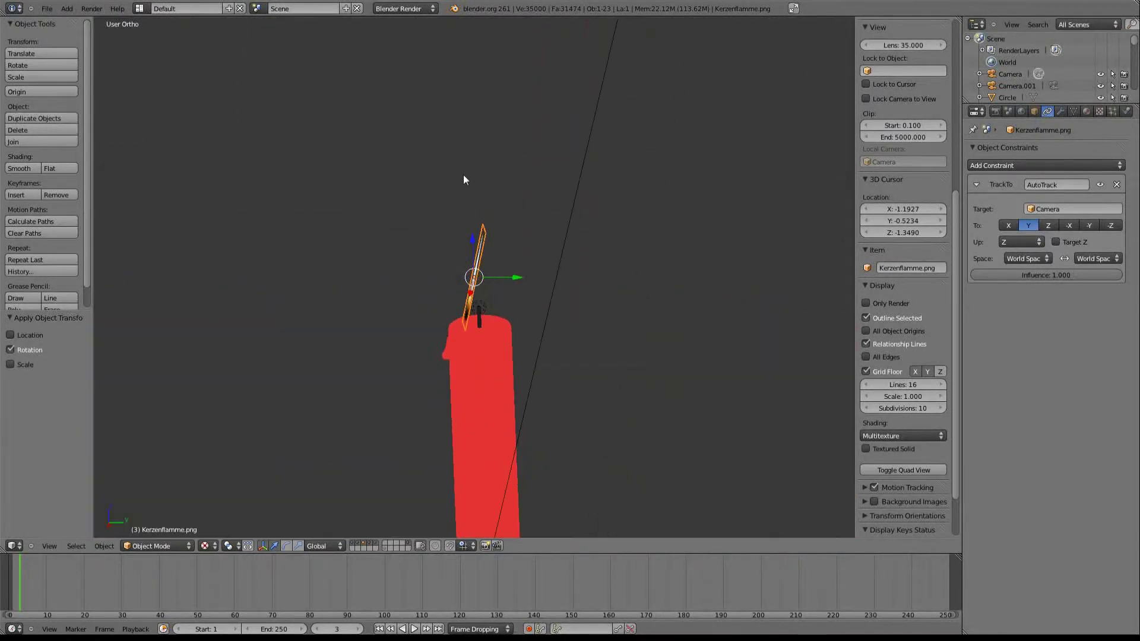
key(KP_3)
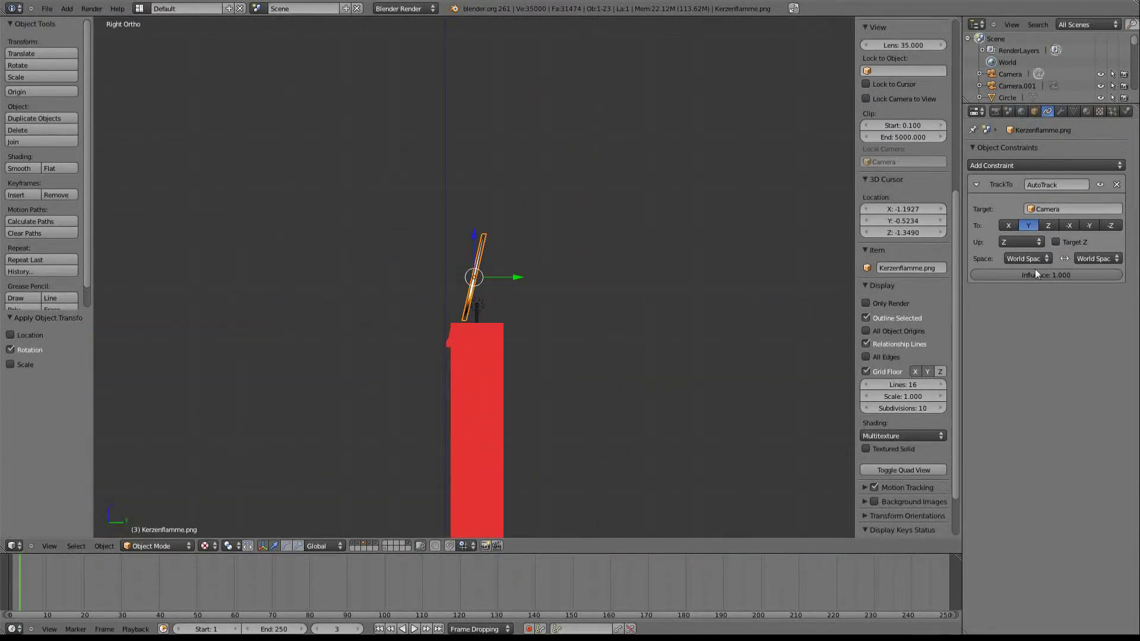
click(1045, 165)
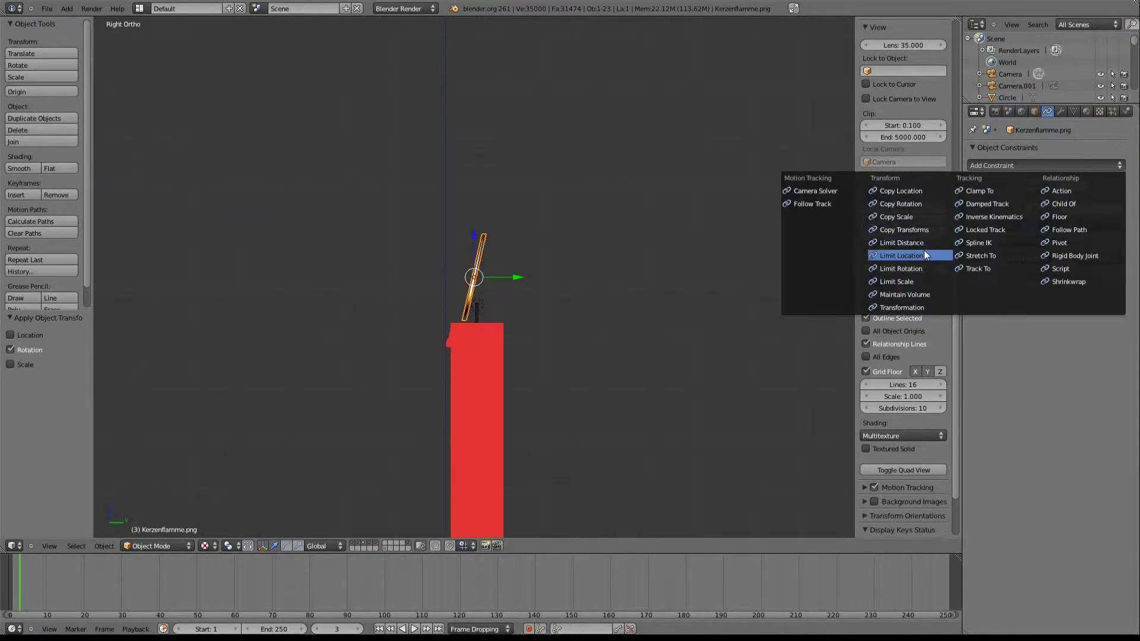
click(927, 268)
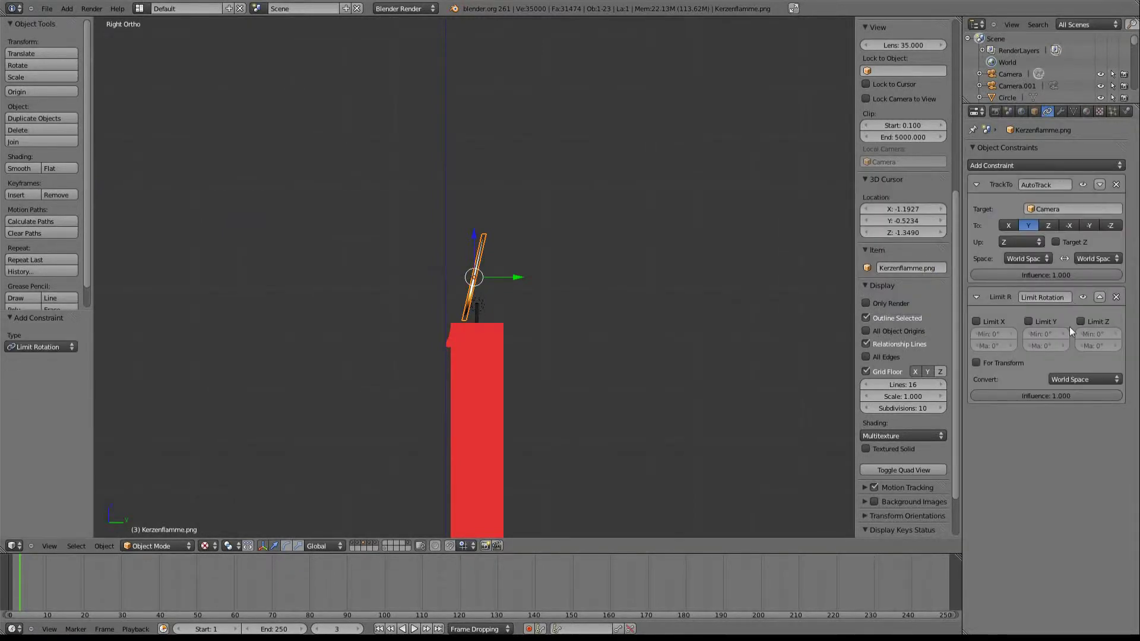
click(976, 321)
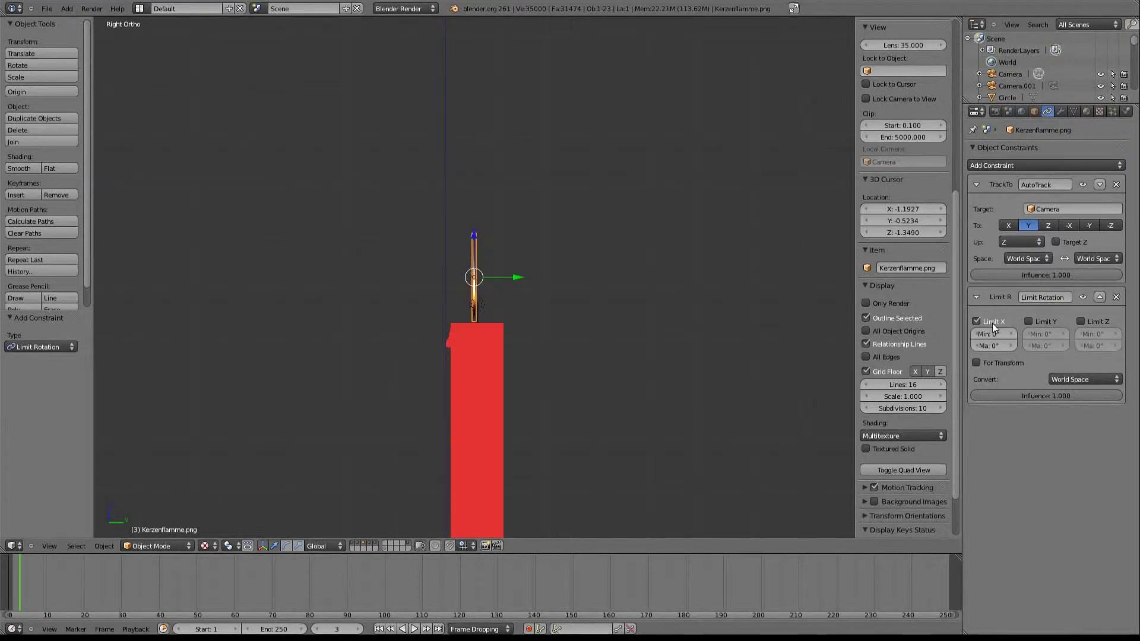
Check the upright flame through the scene camera, centring the candle in view
mouse_move(575, 356)
middle_down()
mouse_move(540, 376)
mouse_move(659, 435)
mouse_move(546, 396)
mouse_move(593, 454)
mouse_move(612, 389)
mouse_move(648, 393)
mouse_move(543, 409)
mouse_move(298, 301)
mouse_move(307, 360)
middle_up()
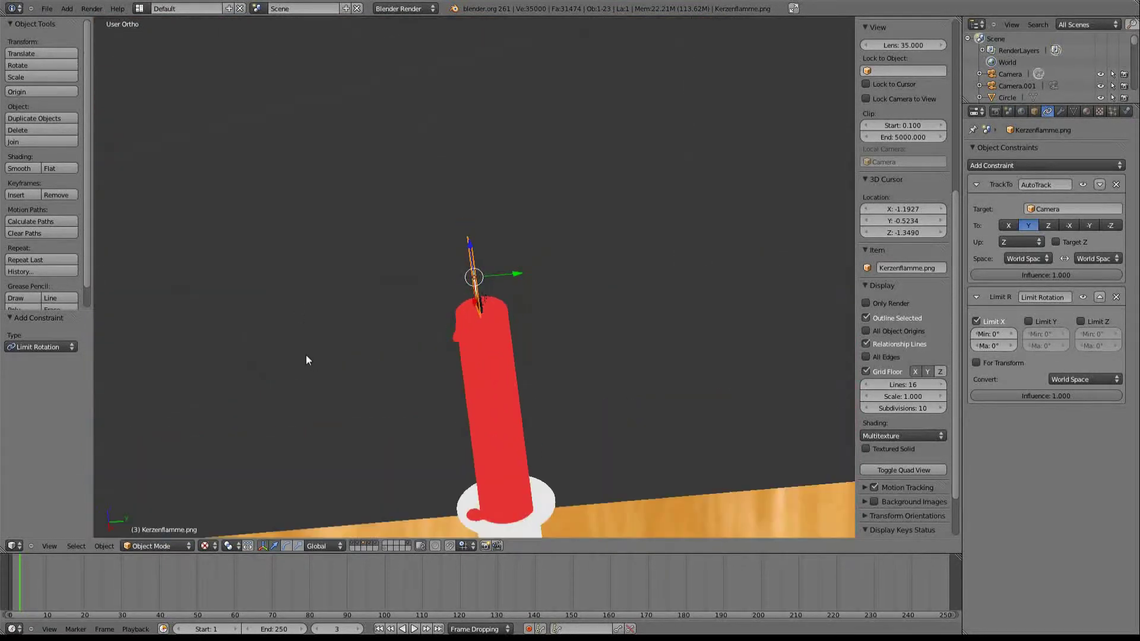
key(KP_8)
key(KP_8)
key(KP_8)
key(KP_6)
key(KP_4)
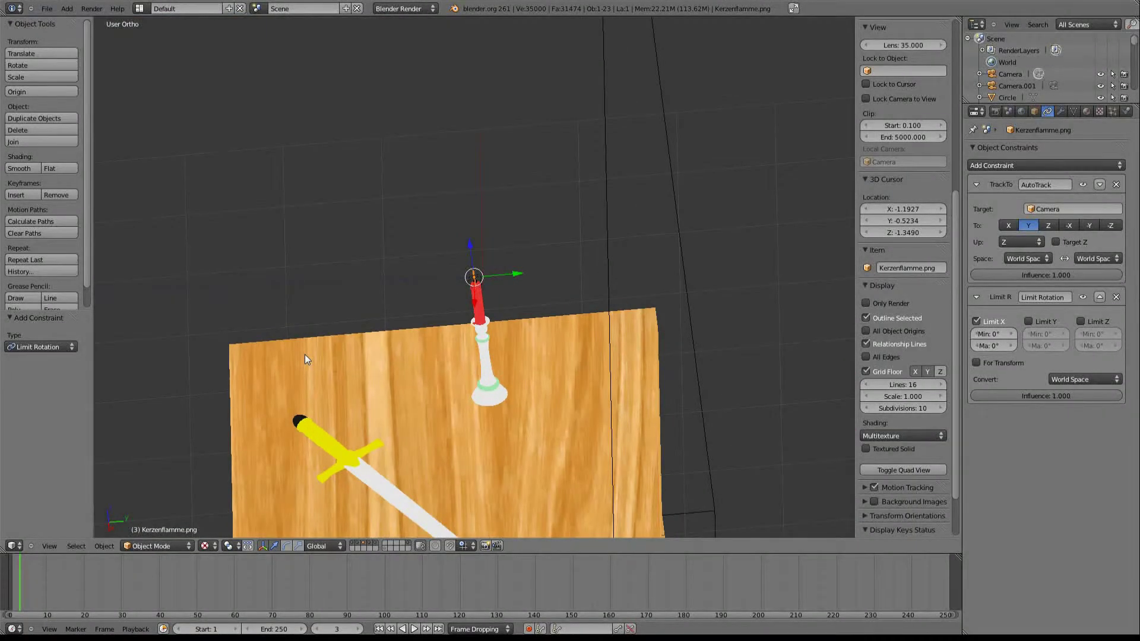
key(KP_0)
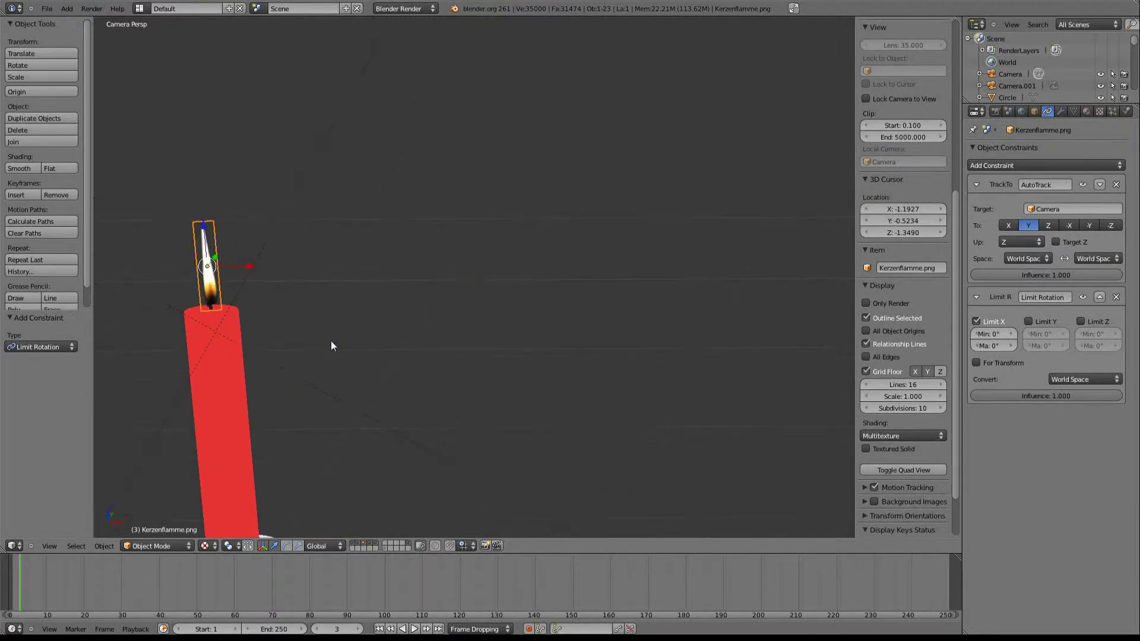
scroll(330, 341, up, 2)
shift+middle_drag(330, 341, 374, 365)
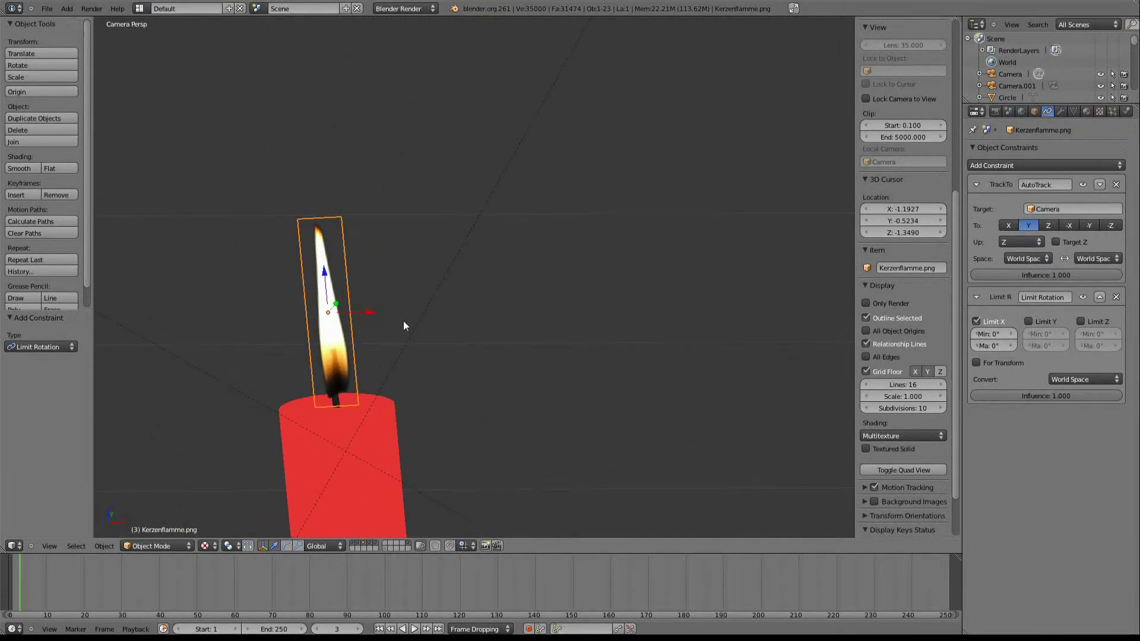
Nudge the flame slightly left, save, and inspect it from above
key(g)
click(402, 315)
key(ctrl+s)
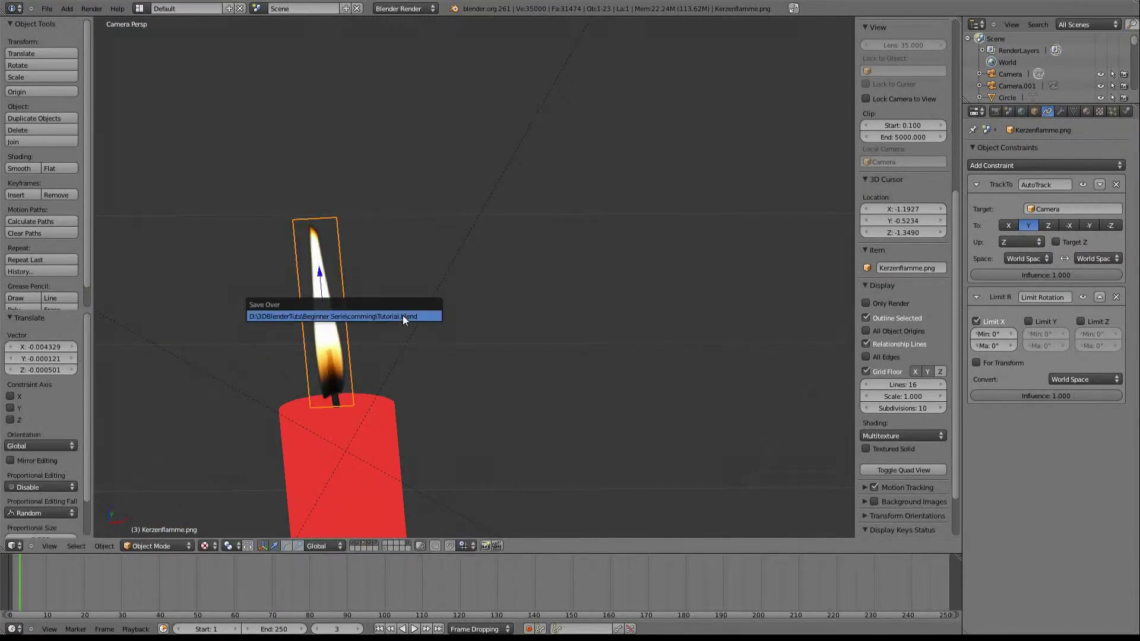
key(KP_7)
scroll(423, 329, up, 5)
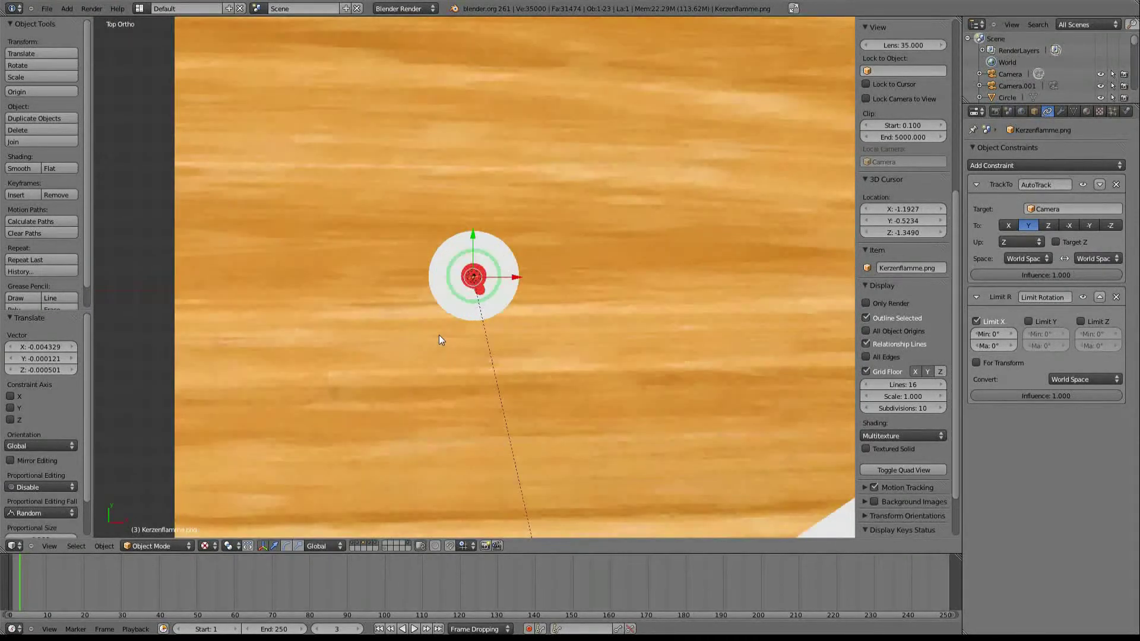
scroll(440, 340, up, 3)
mouse_move(439, 341)
middle_down()
mouse_move(433, 227)
mouse_move(471, 365)
middle_up()
scroll(434, 226, down, 3)
scroll(473, 364, down, 3)
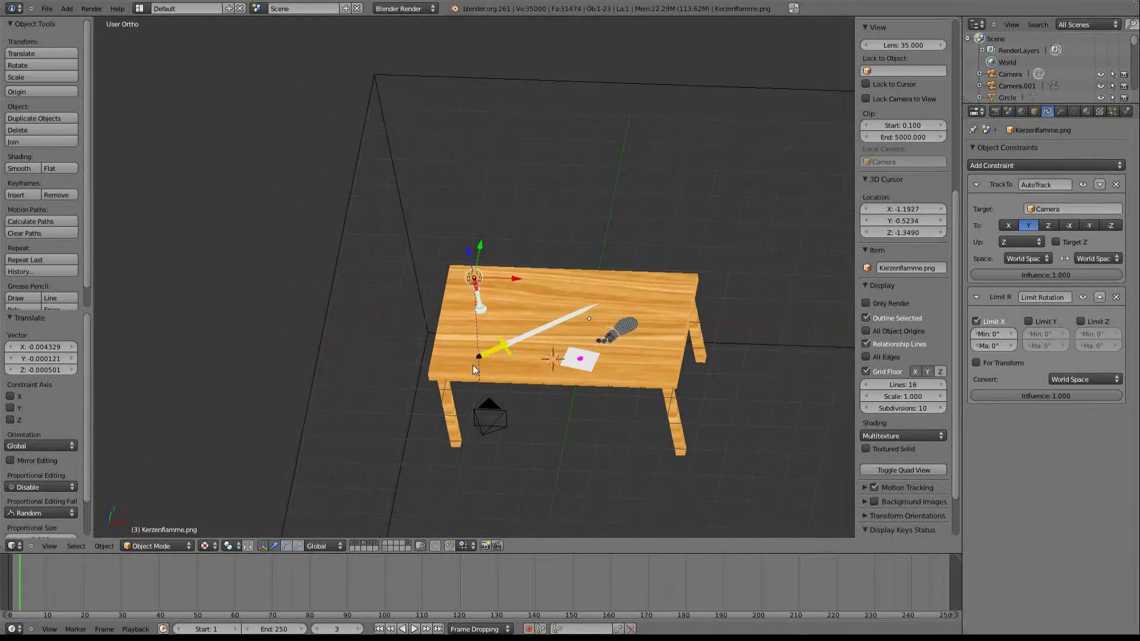
scroll(473, 365, up, 3)
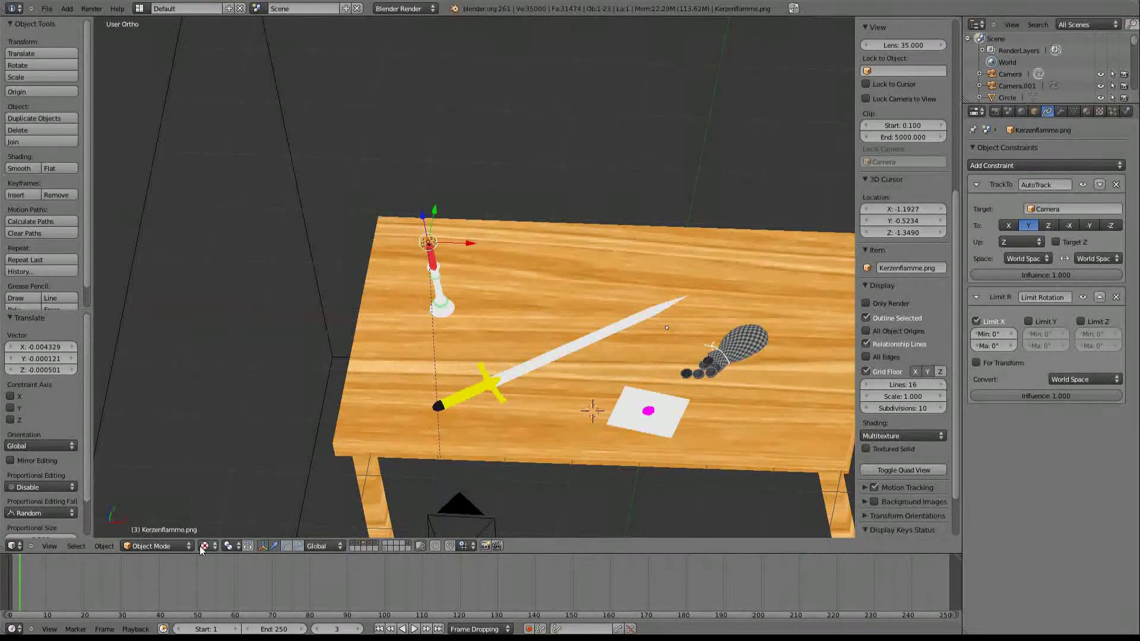
Switch viewport shading to Solid and save over the existing file
click(205, 545)
click(229, 509)
middle_drag(516, 440, 391, 355)
key(ctrl+s)
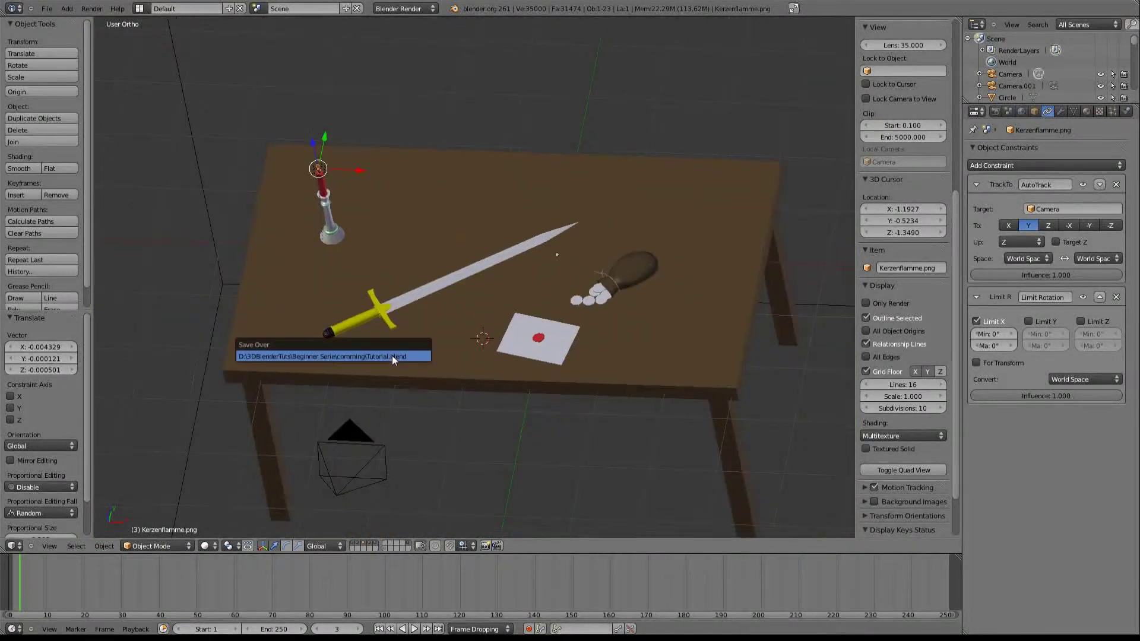
click(392, 355)
scroll(422, 287, down, 3)
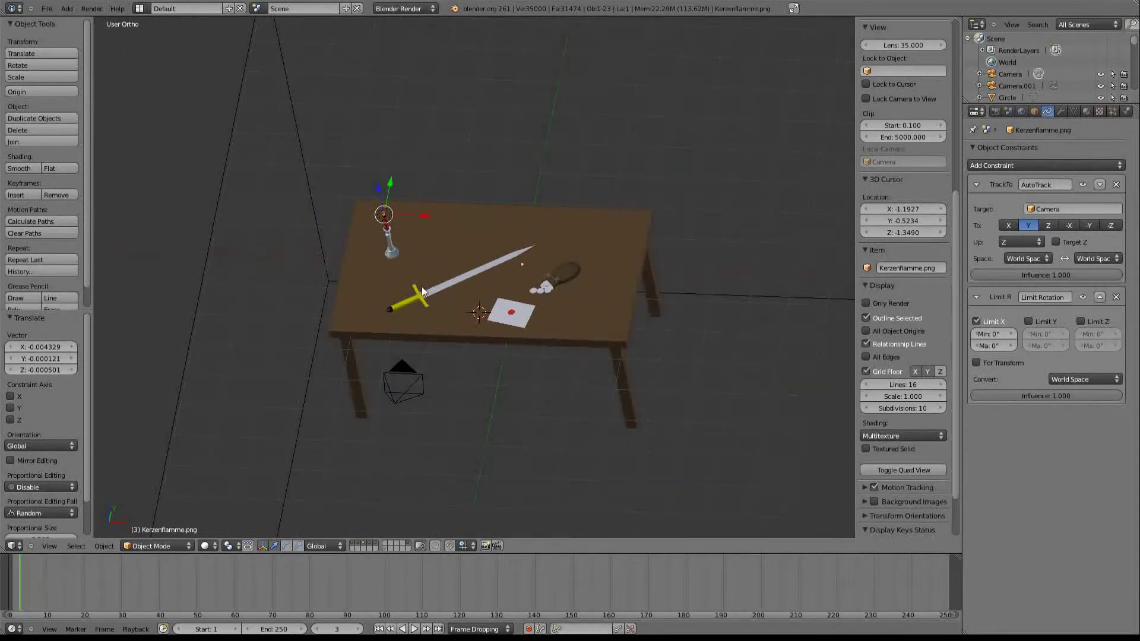
scroll(446, 271, up, 1)
scroll(447, 270, up, 2)
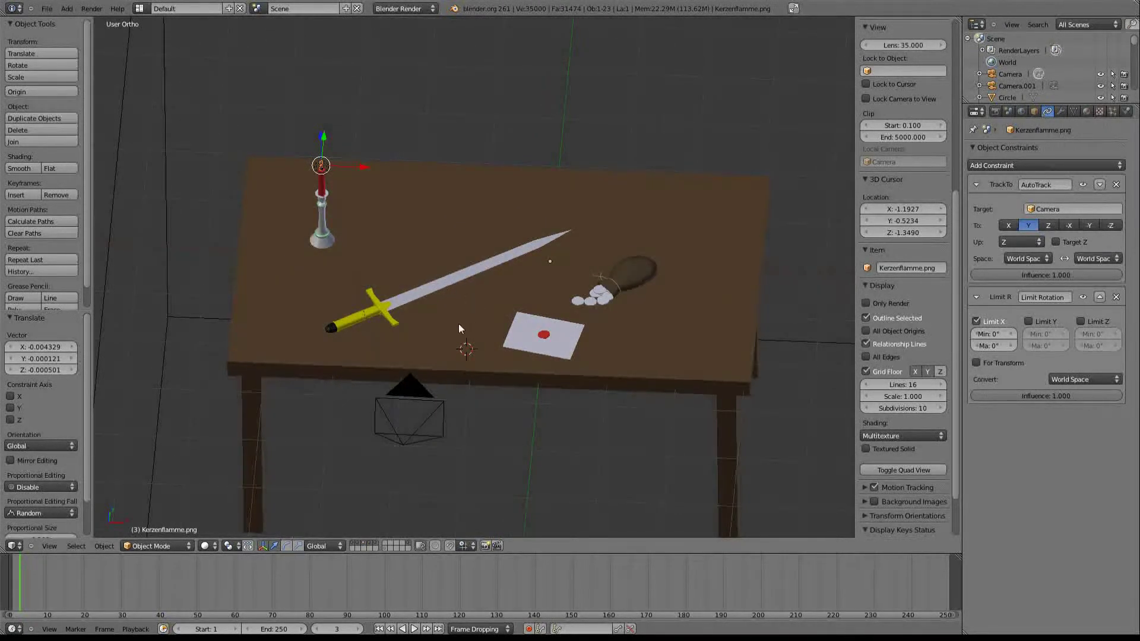
From World settings, select the point lamp, then the Kerzenflamme.png flame plane under the candle
click(1022, 111)
scroll(356, 145, up, 3)
scroll(494, 253, up, 2)
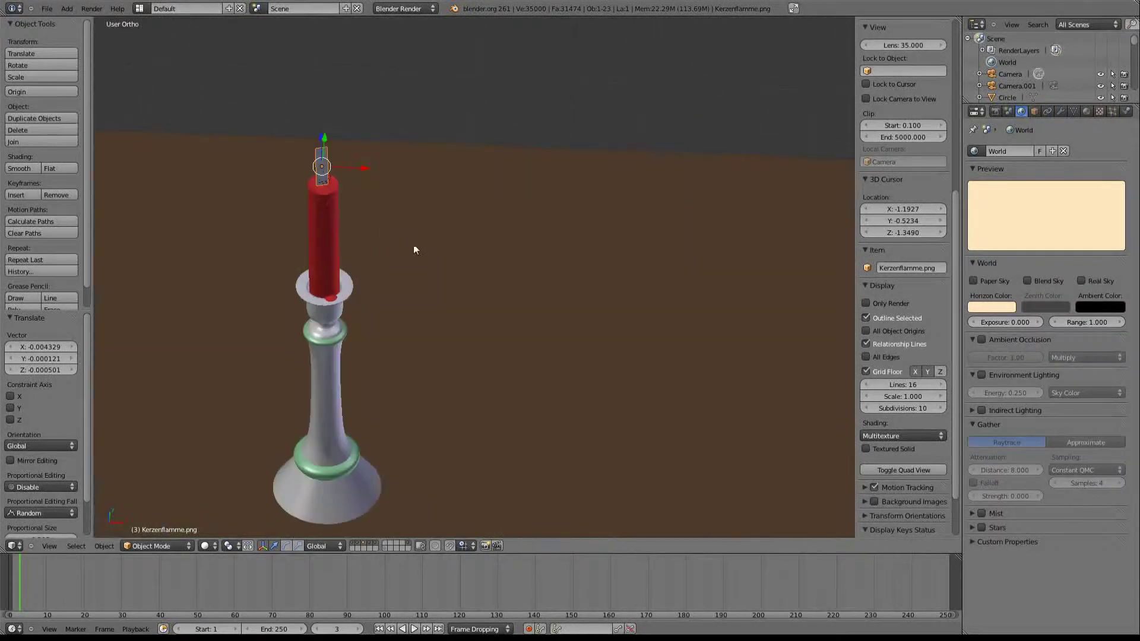
right_click(327, 183)
scroll(375, 218, up, 3)
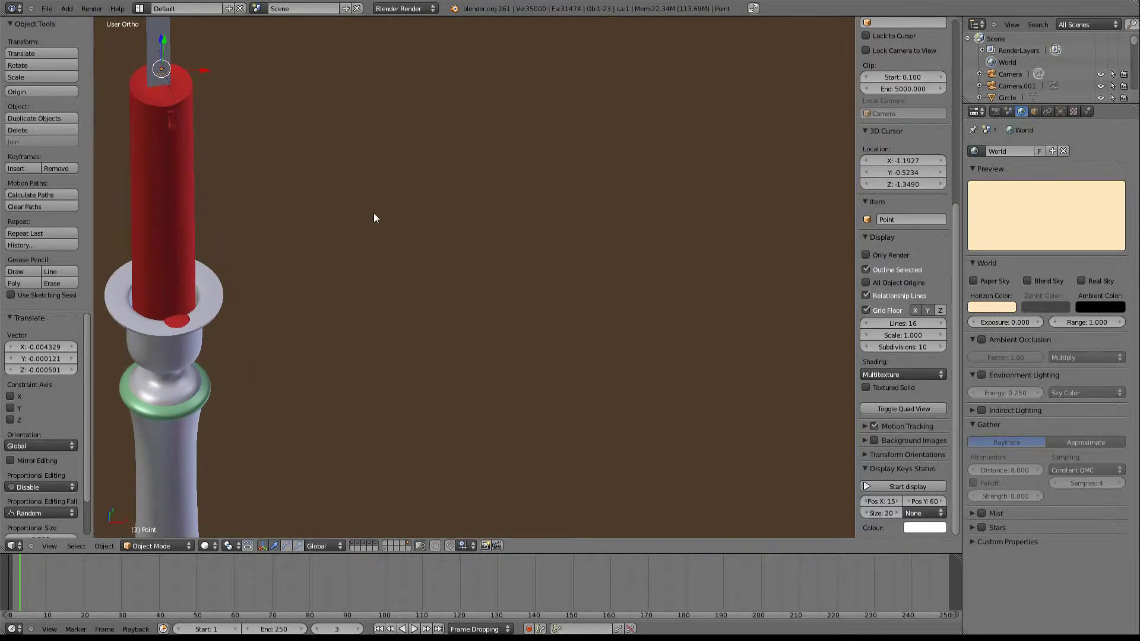
alt+right_click(373, 212)
click(373, 212)
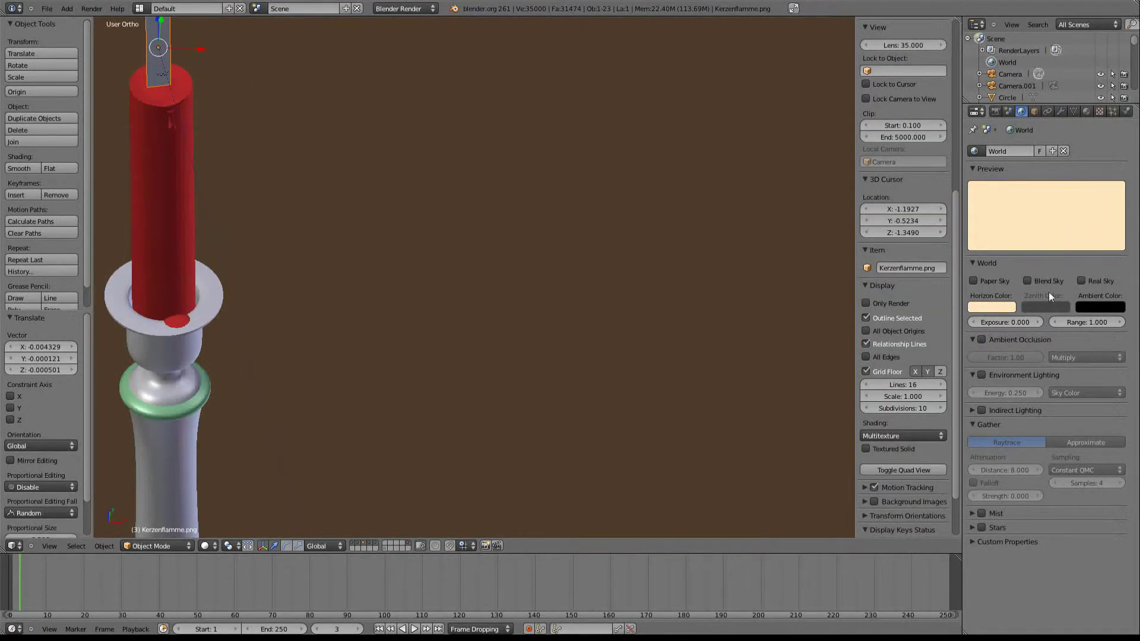
Keep the Kerzenflamme.png flame plane's material out of raytraced shadows
click(1088, 112)
scroll(1061, 400, down, 8)
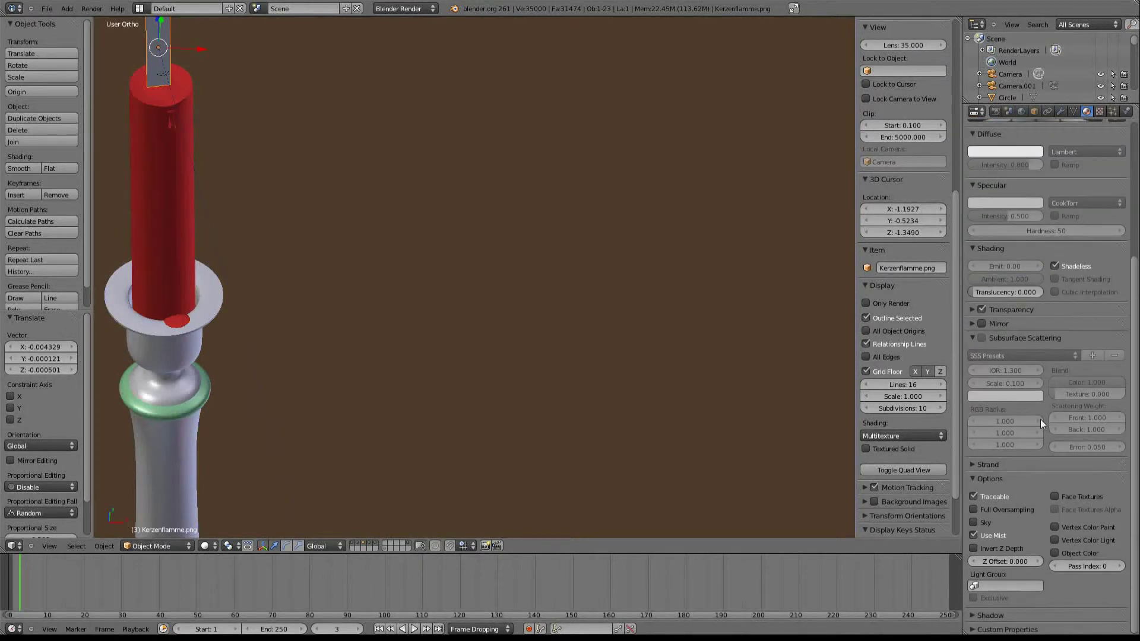
click(974, 496)
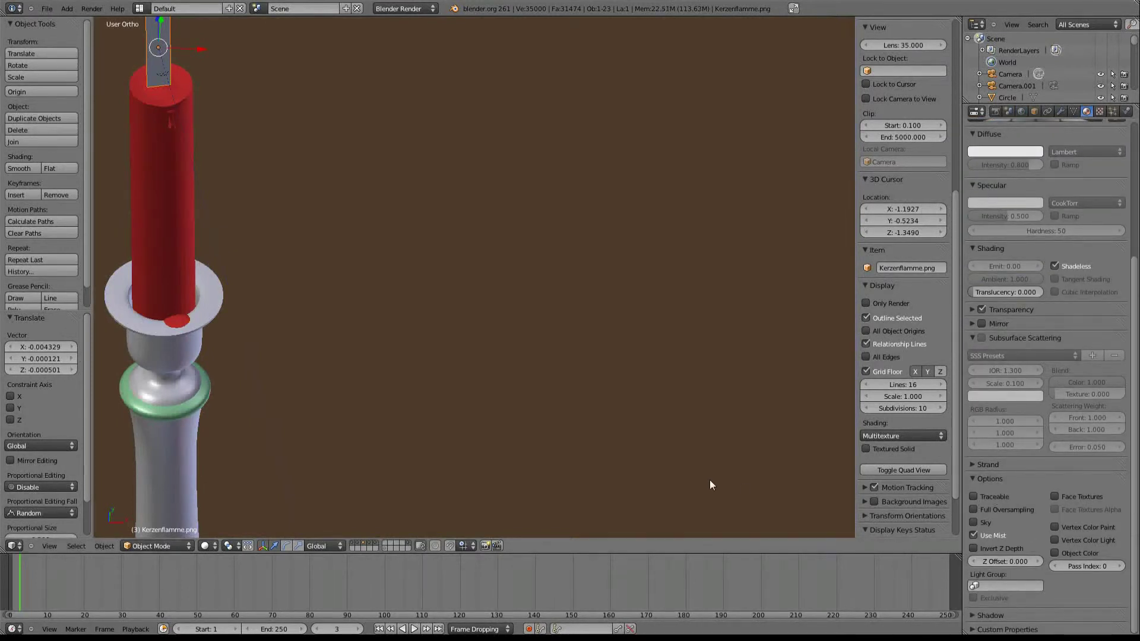
scroll(366, 278, down, 2)
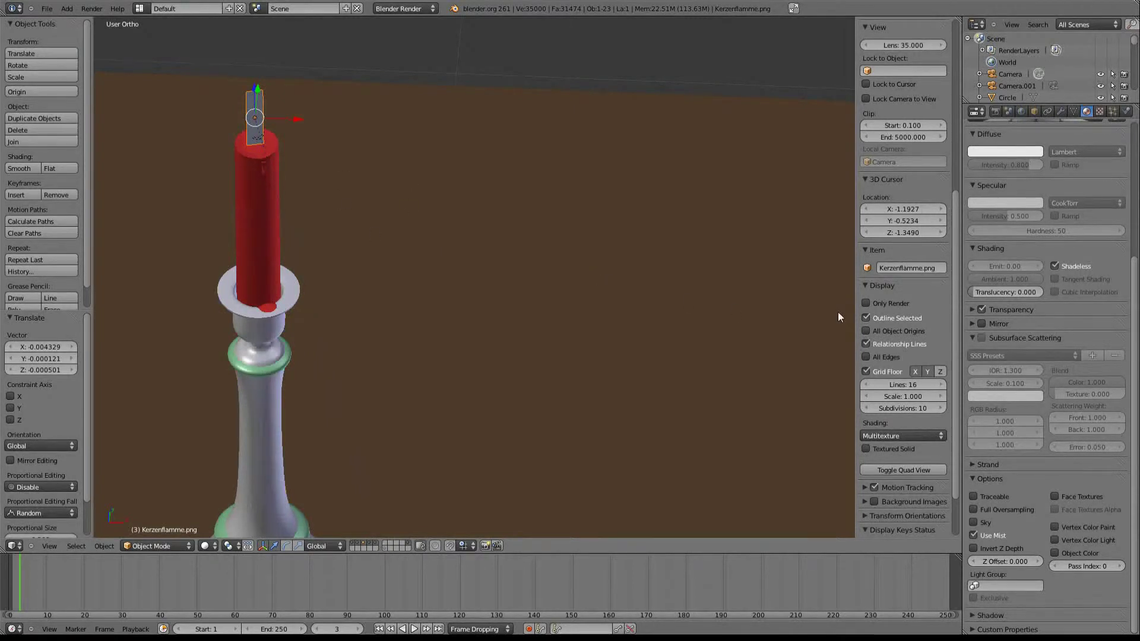
Enable Environment Lighting and Ambient Occlusion for the World, then collapse both panels
click(1021, 111)
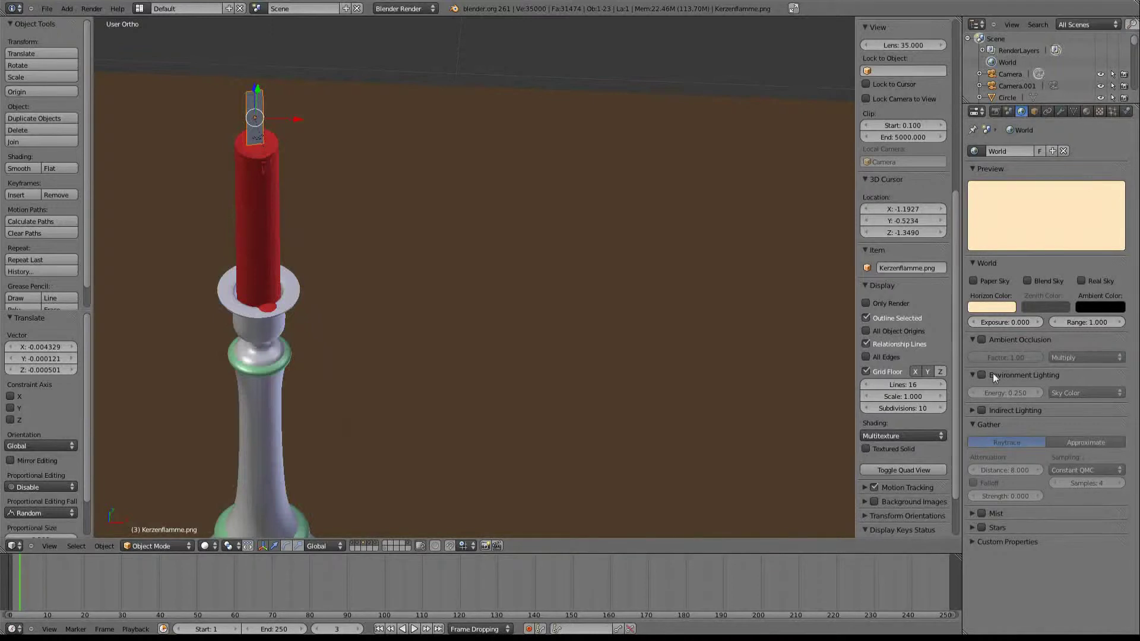
click(981, 375)
click(982, 341)
click(972, 376)
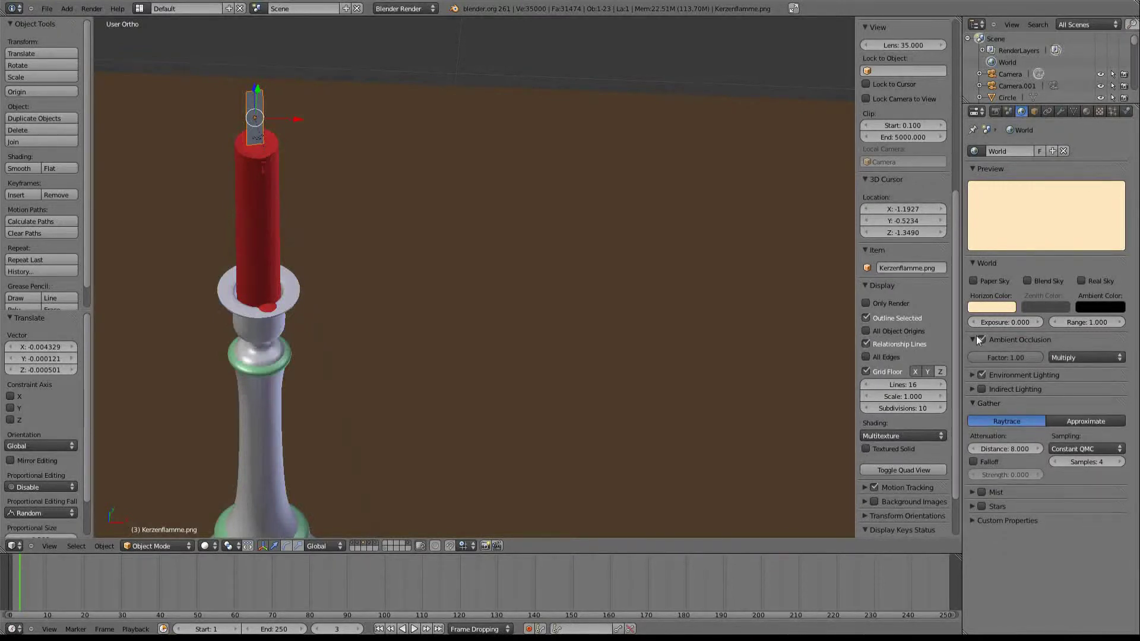
click(978, 340)
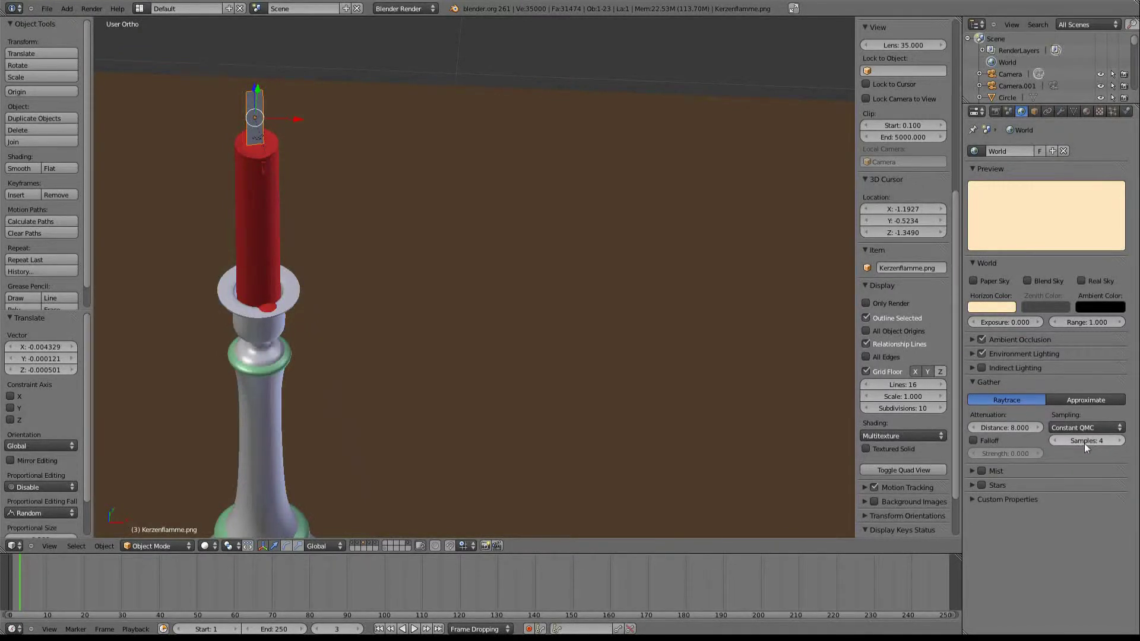
Check the flame material, select the candle and Point lamp, then return to World settings
click(1086, 111)
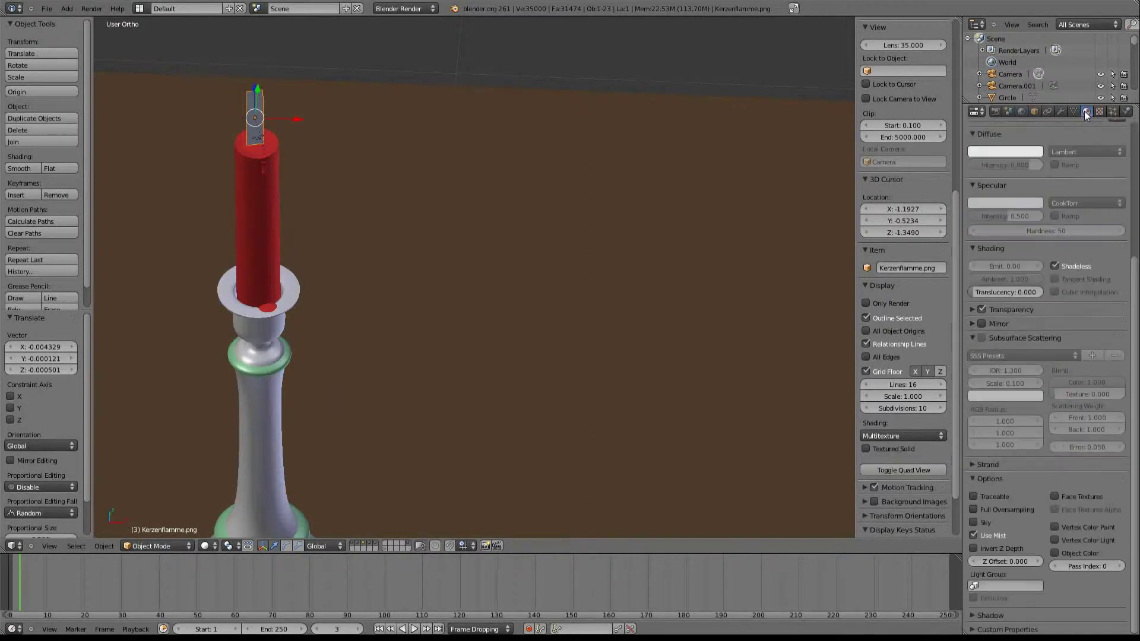
right_click(256, 131)
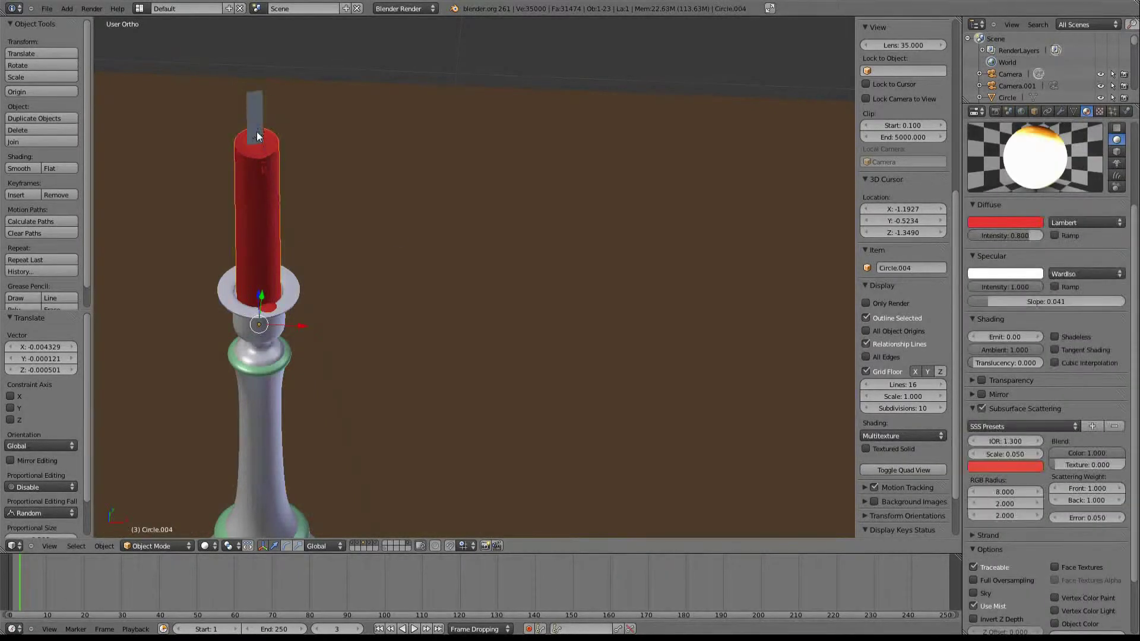
right_click(258, 134)
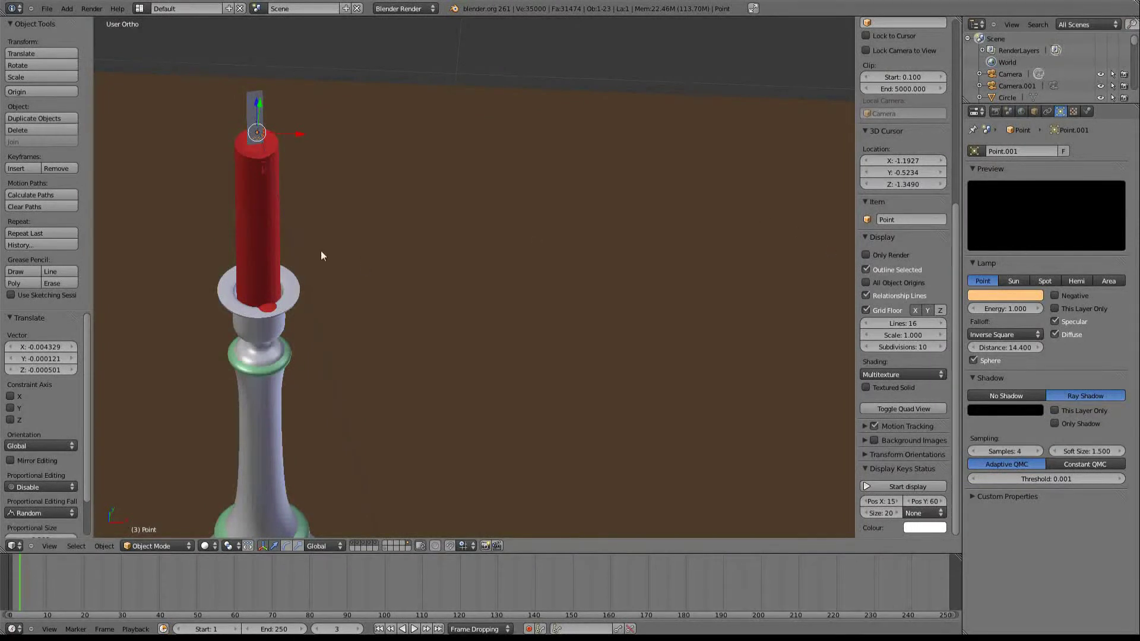
click(1021, 111)
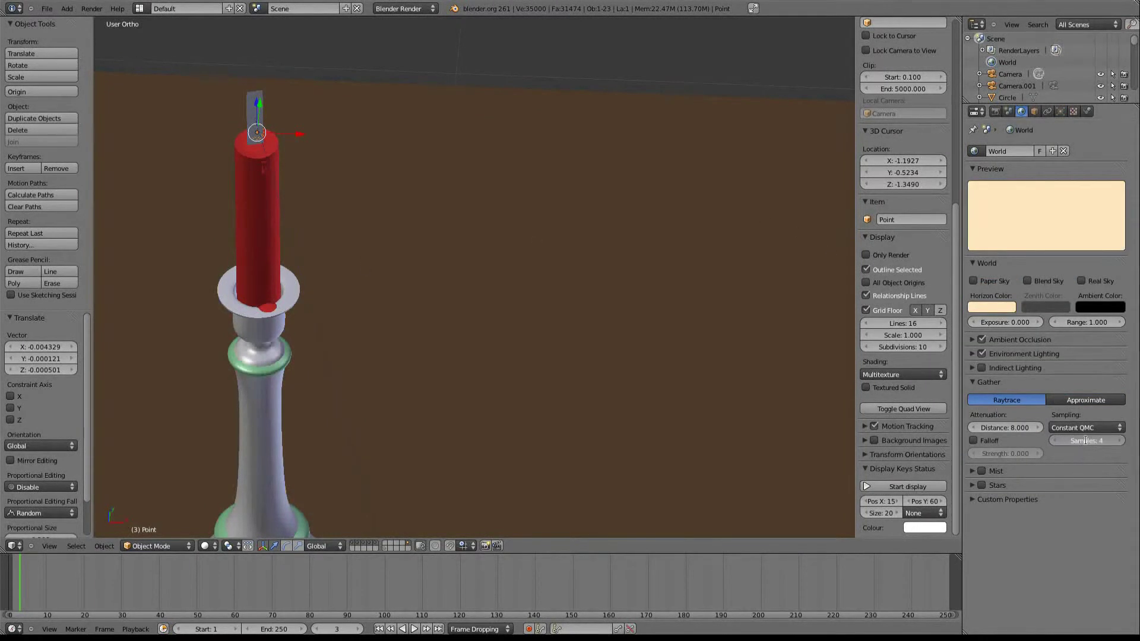
Set Gather Samples to 16
key(Return)
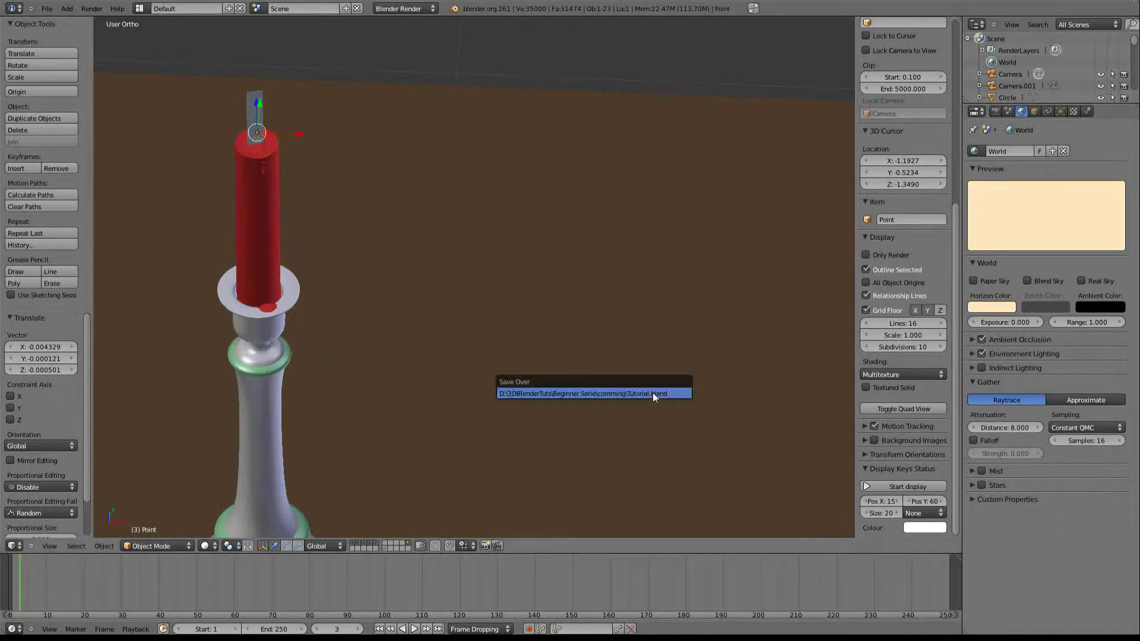
scroll(588, 412, down, 3)
scroll(556, 422, down, 2)
Save over the blend file and render the candlelit table scene with F12
key(ctrl+s)
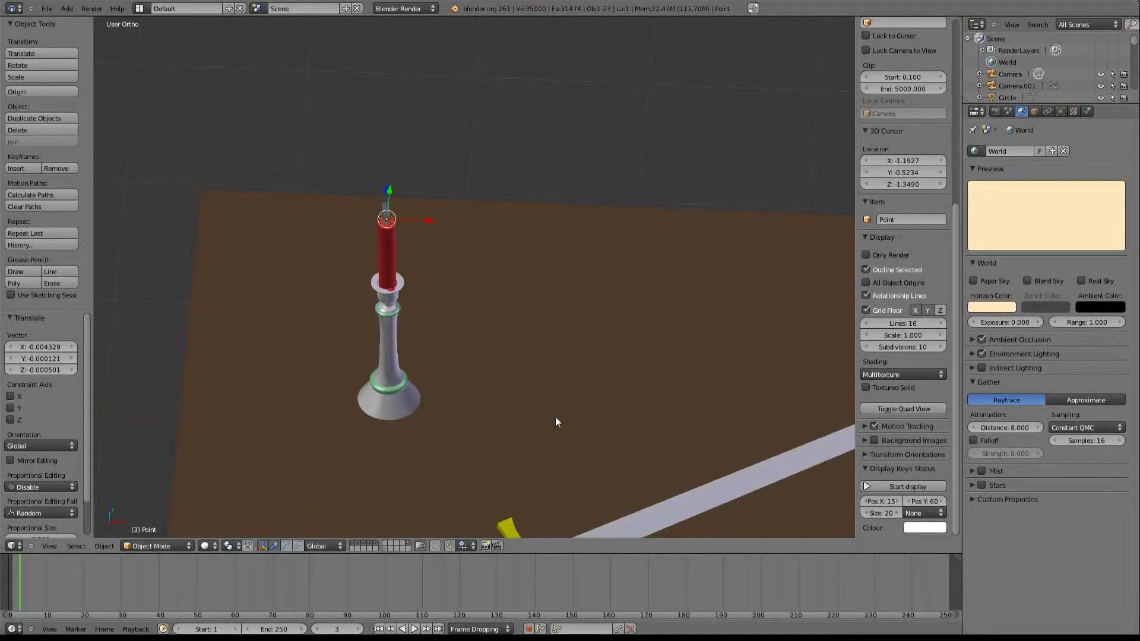
scroll(342, 204, down, 2)
key(ctrl+s)
click(343, 205)
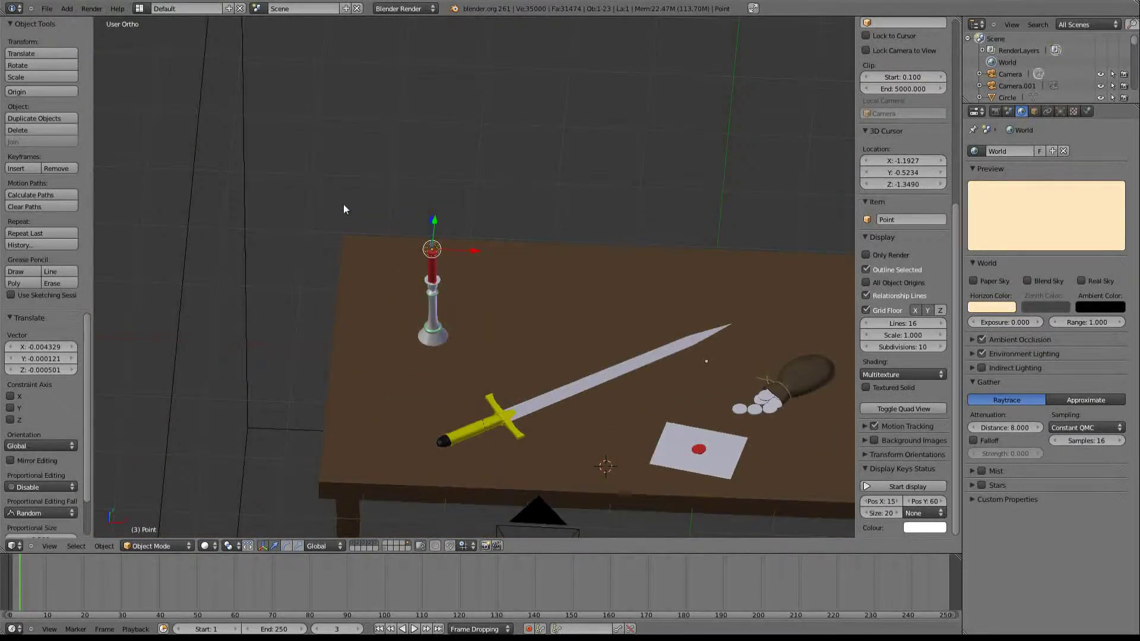
key(F12)
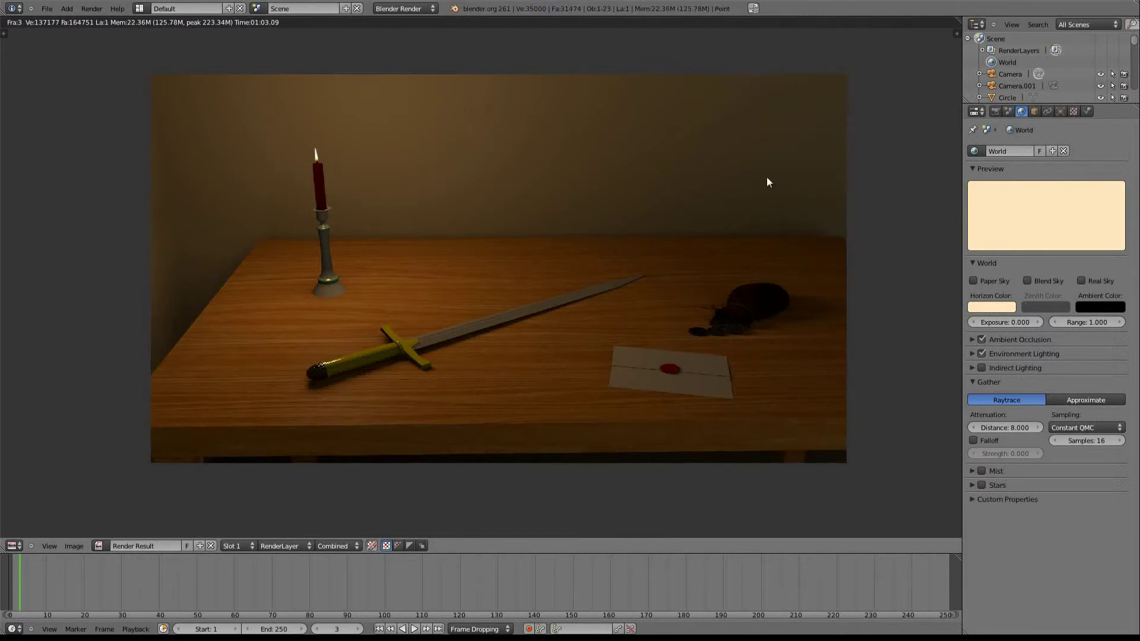
Switch to the Compositing layout and enable Use Nodes with Backdrop
click(140, 8)
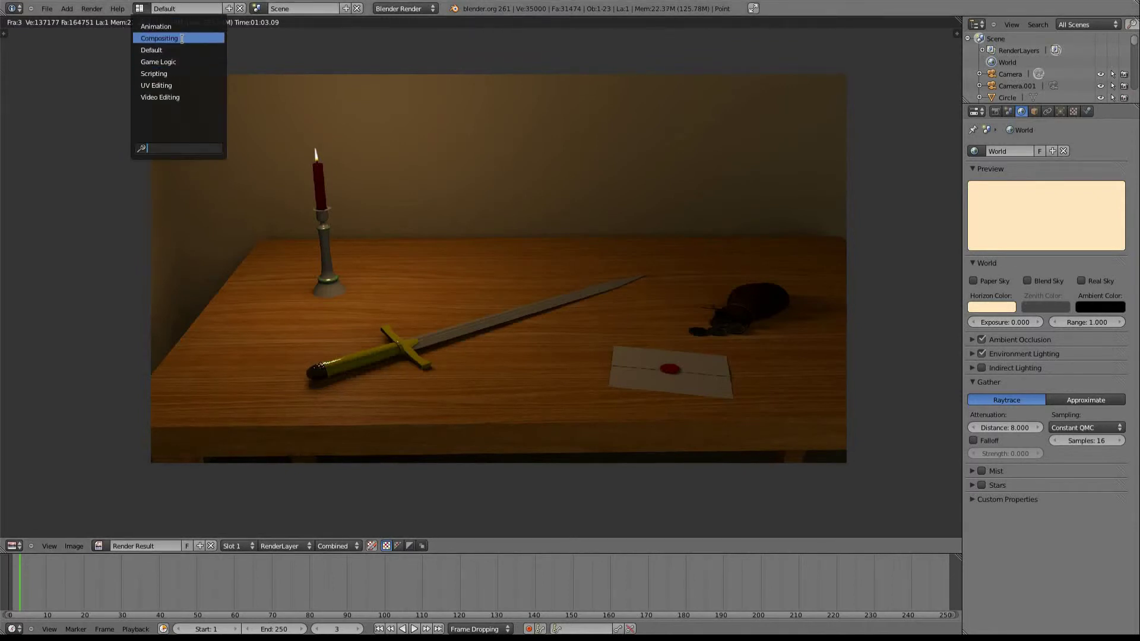
click(183, 38)
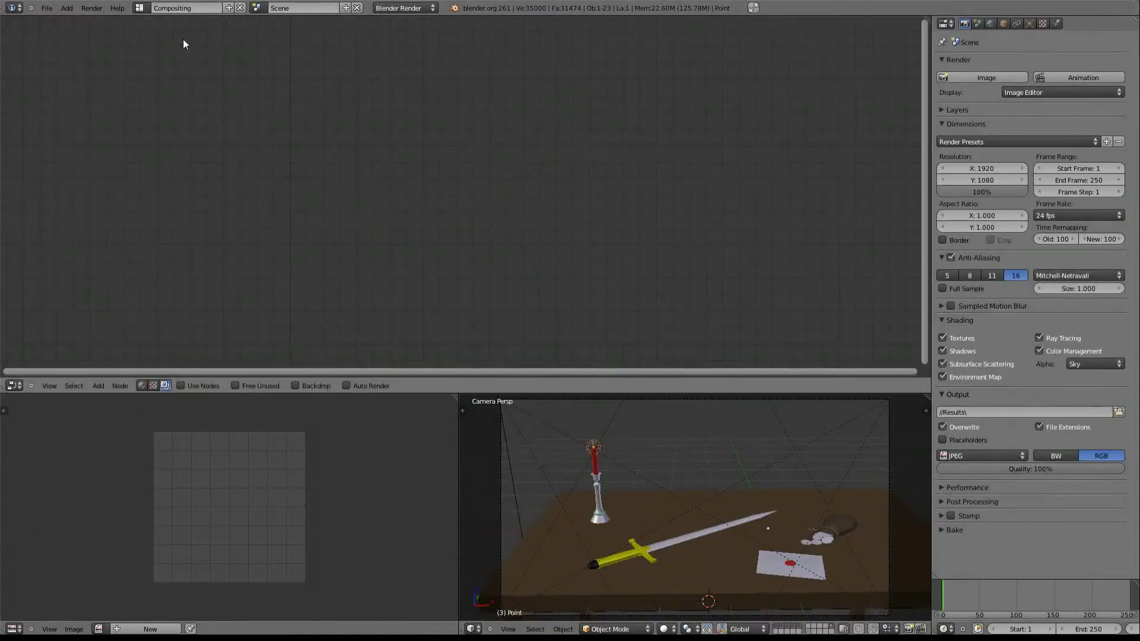
click(139, 8)
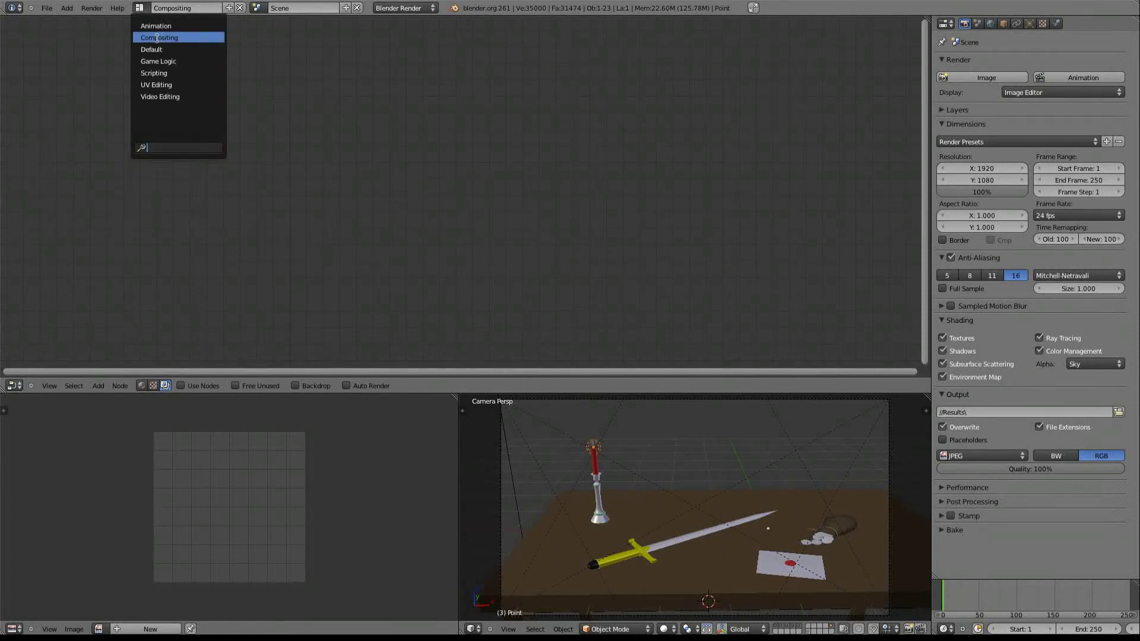
click(187, 38)
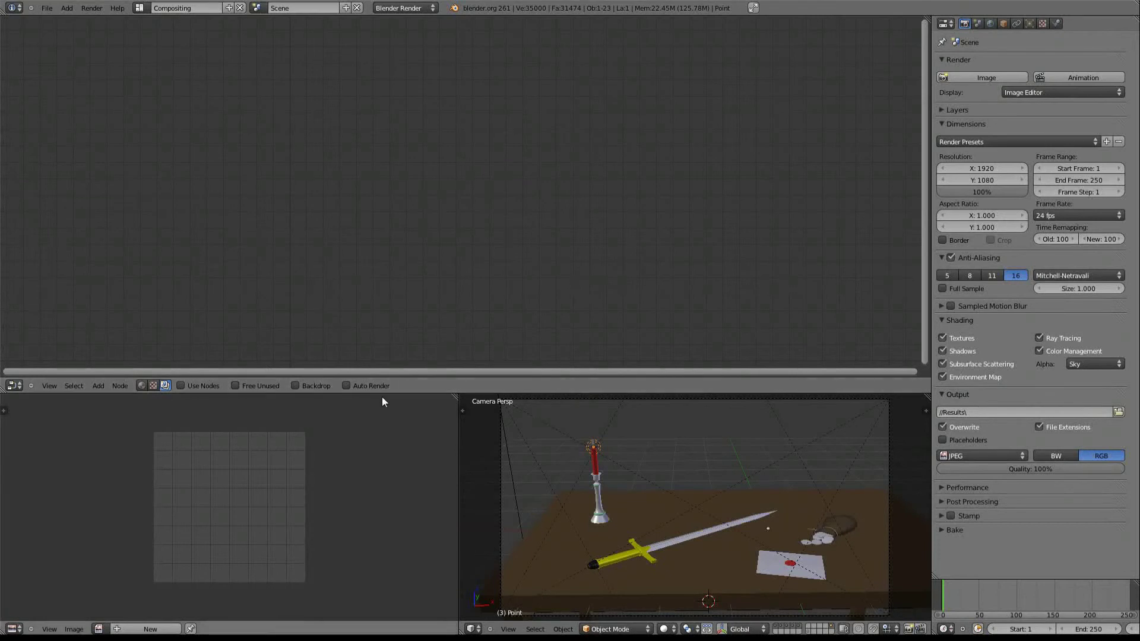
click(188, 385)
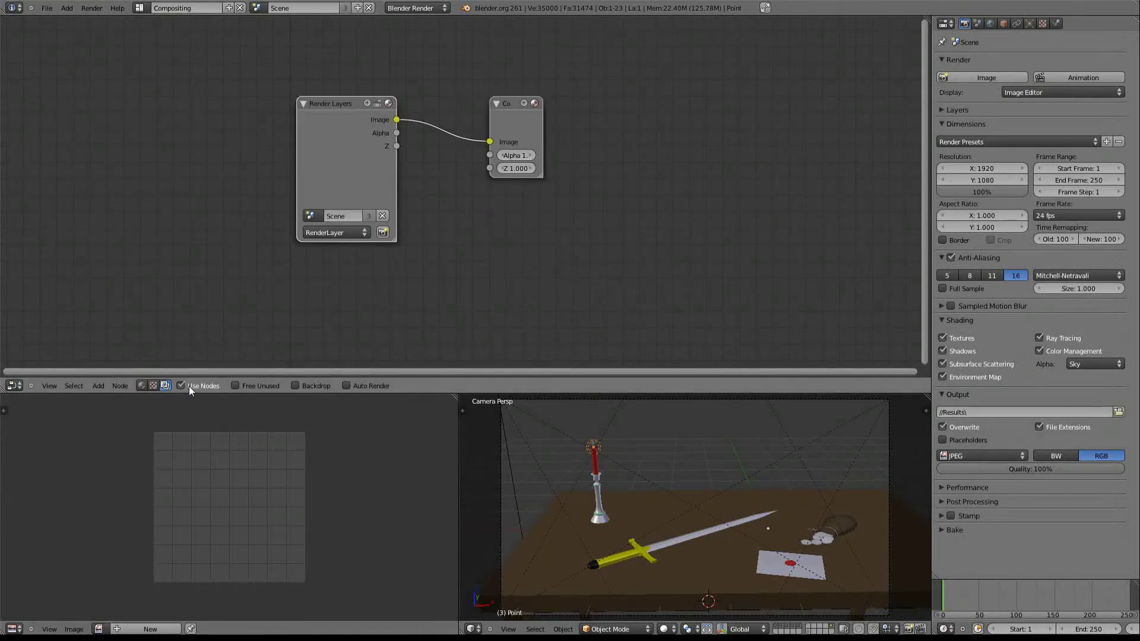
click(296, 386)
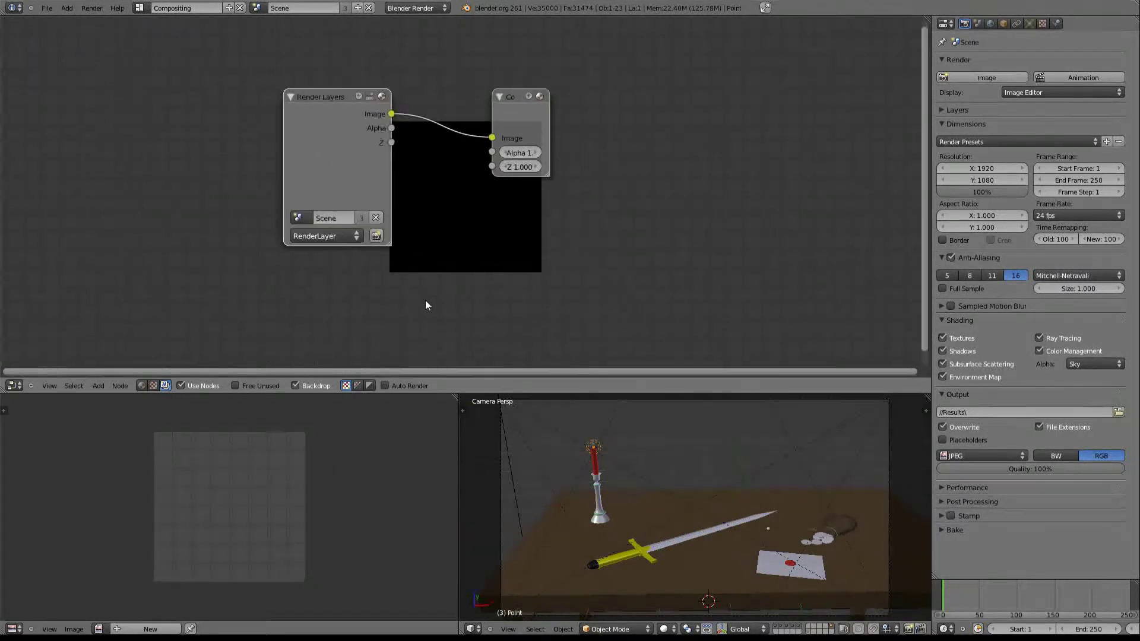
Spread the Render Layers node left and the Composite node right, widening Composite
scroll(387, 208, down, 2)
scroll(388, 208, up, 2)
drag(307, 179, 301, 158)
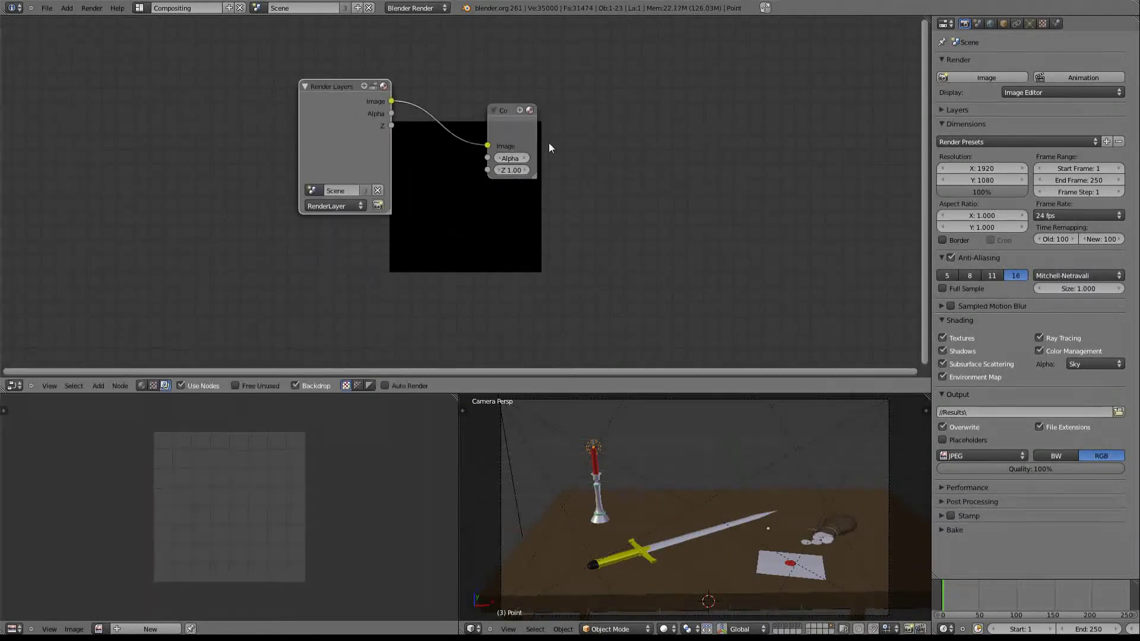
mouse_move(506, 150)
mouse_down()
mouse_move(611, 155)
mouse_move(593, 139)
mouse_up()
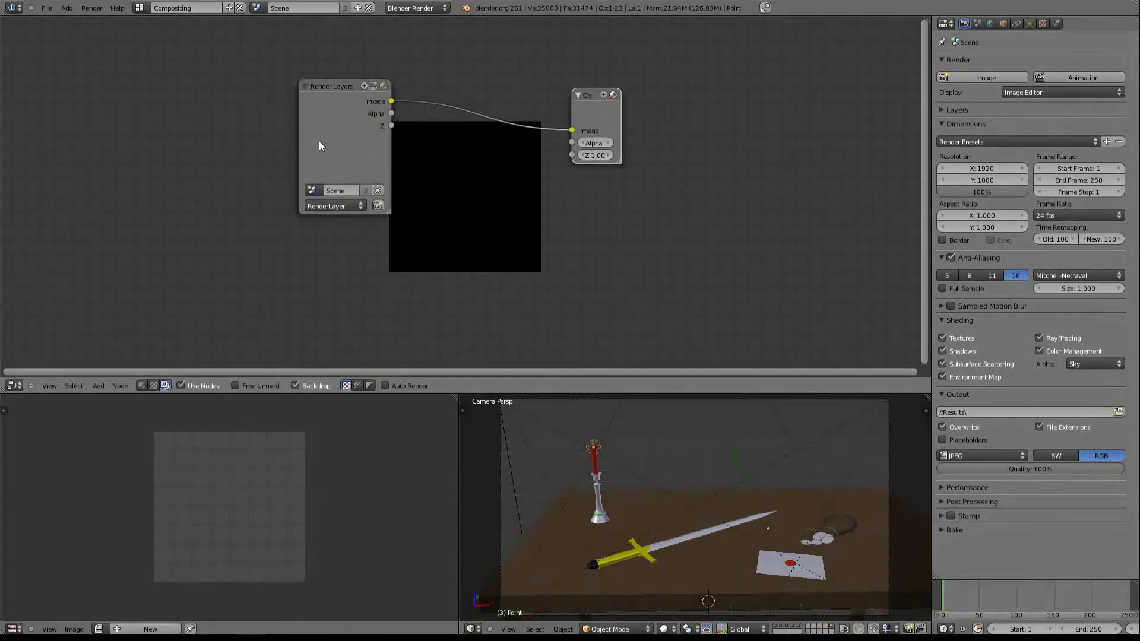
drag(319, 141, 219, 154)
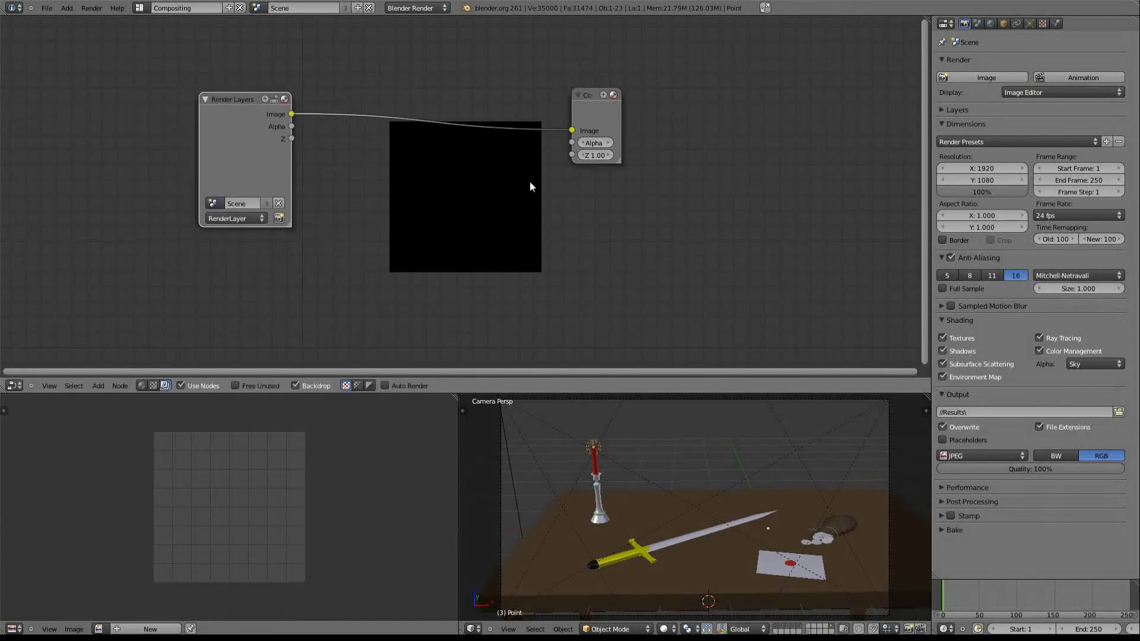
mouse_move(618, 126)
mouse_down()
mouse_move(730, 145)
mouse_move(749, 97)
mouse_up()
scroll(557, 191, down, 2)
scroll(557, 196, up, 2)
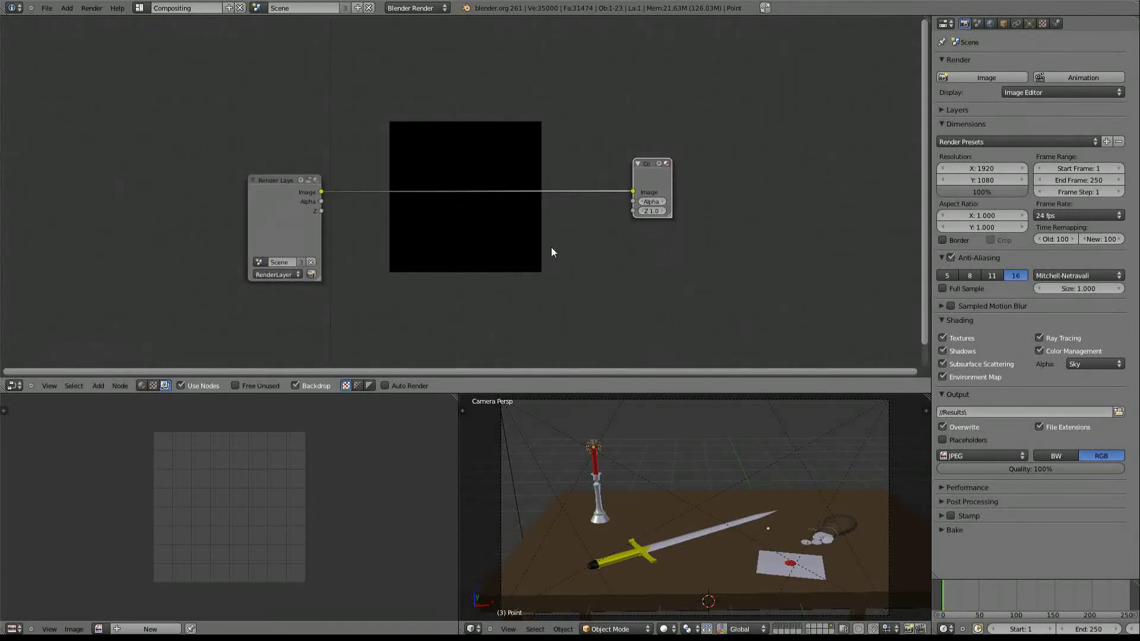
drag(248, 194, 153, 193)
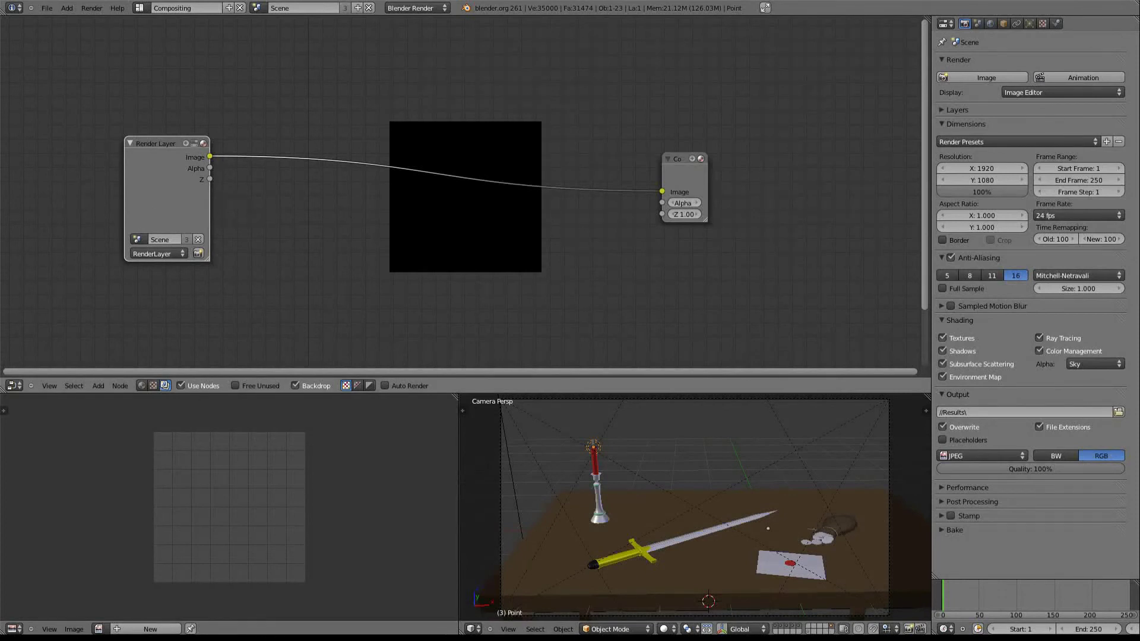
drag(689, 170, 676, 111)
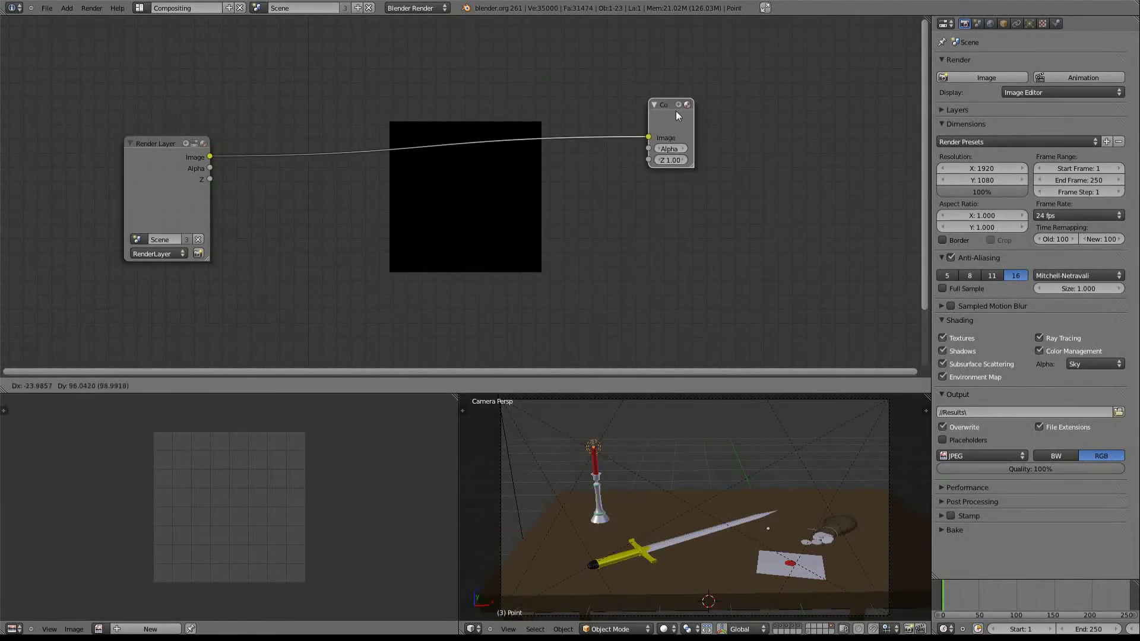
click(712, 174)
drag(694, 169, 723, 171)
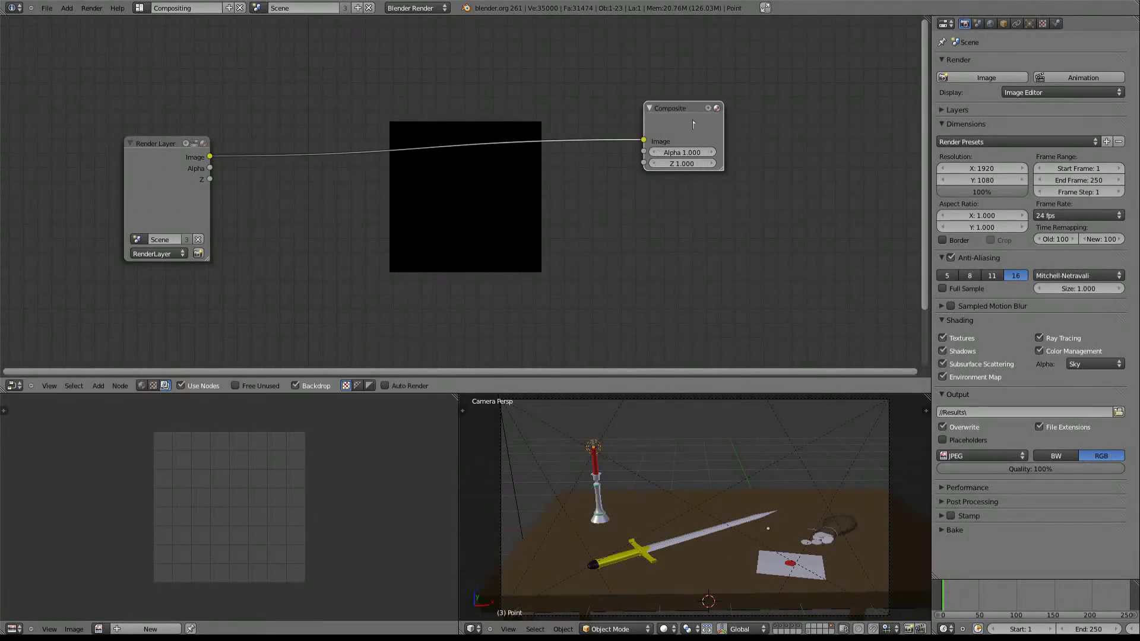
Open and dismiss the Shift+A add-node menu
key(shift+a)
key(Escape)
key(shift+a)
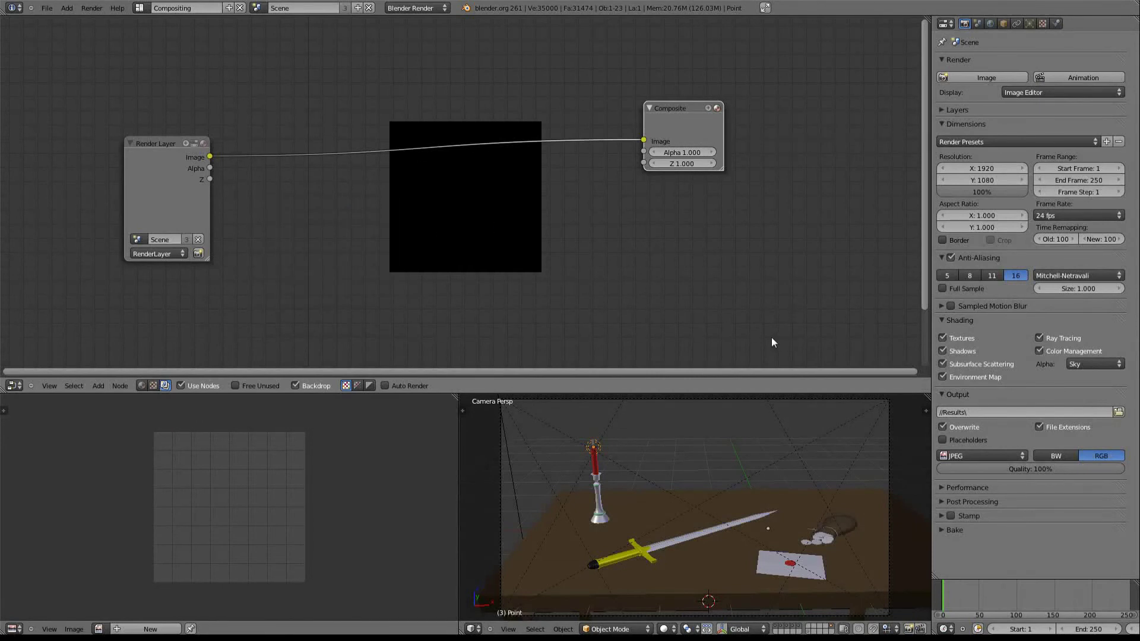